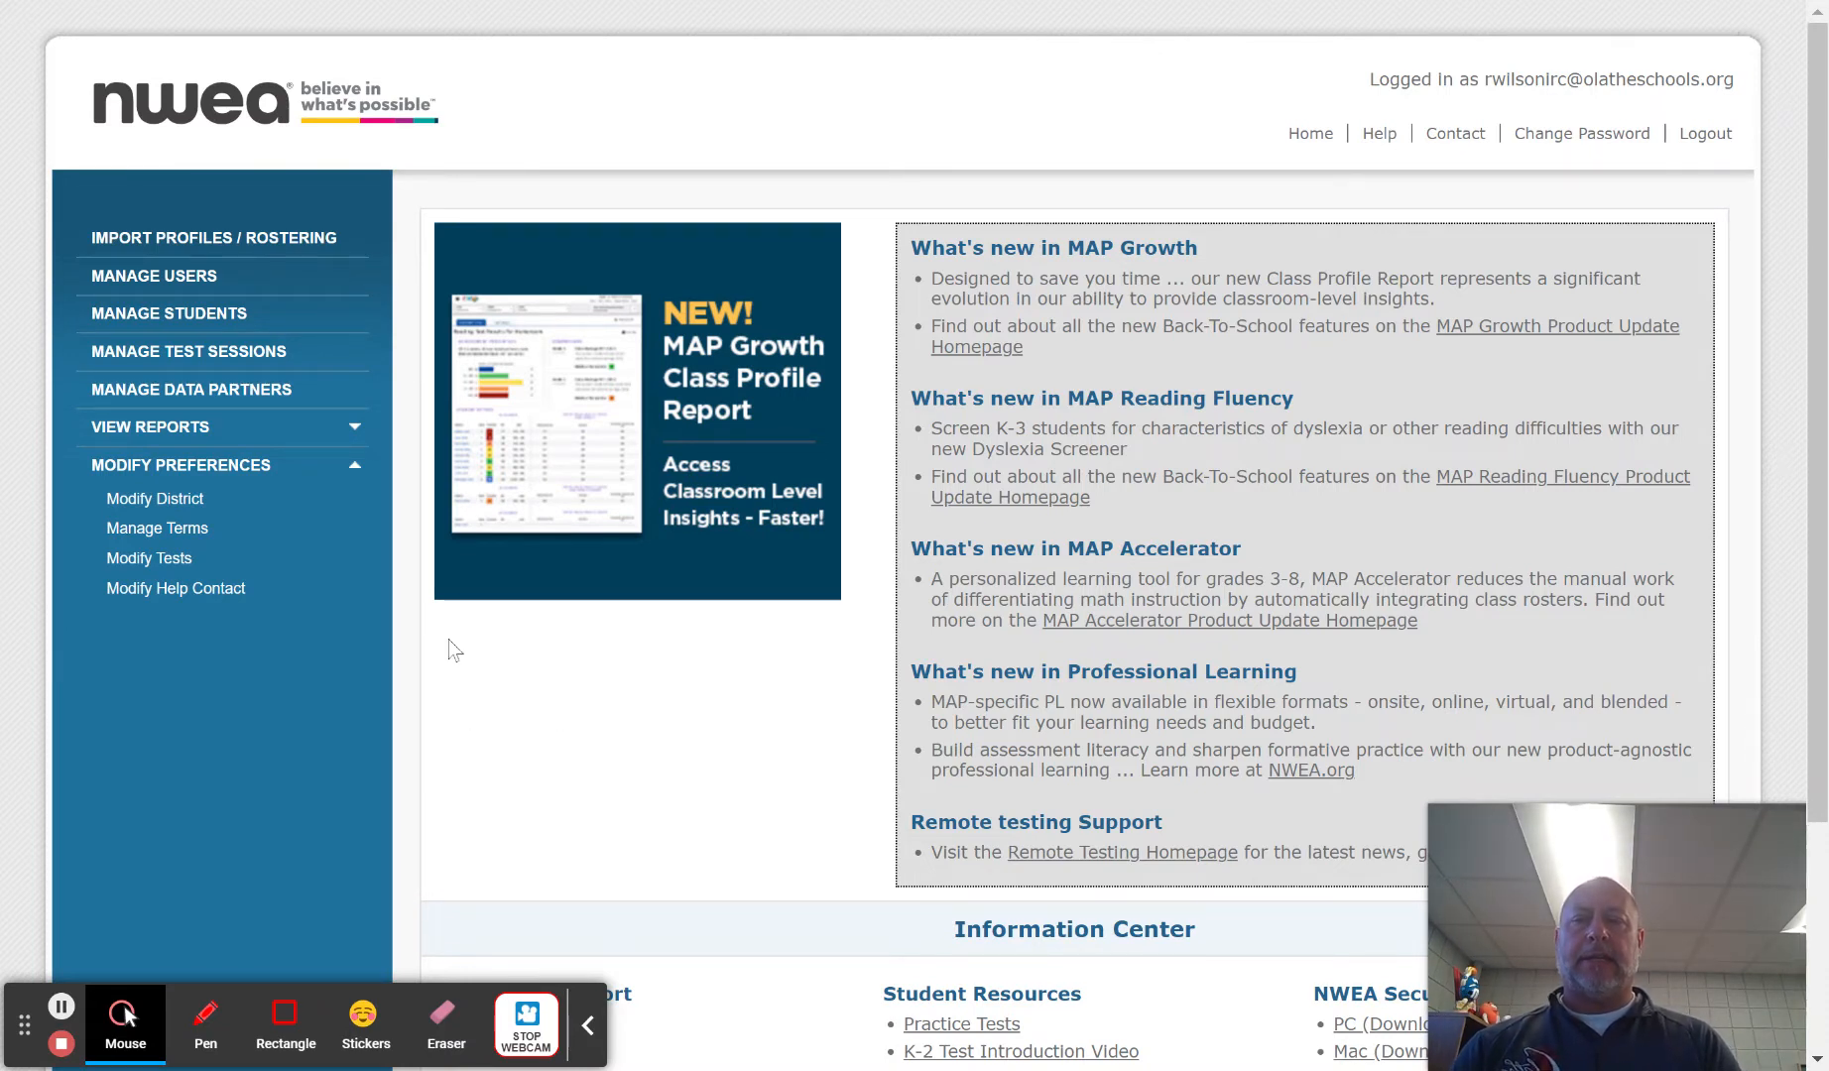
Search for students to test at Olathe Virtual School, filtered by the instructor's name, with all grades and classes
left_click(176, 365)
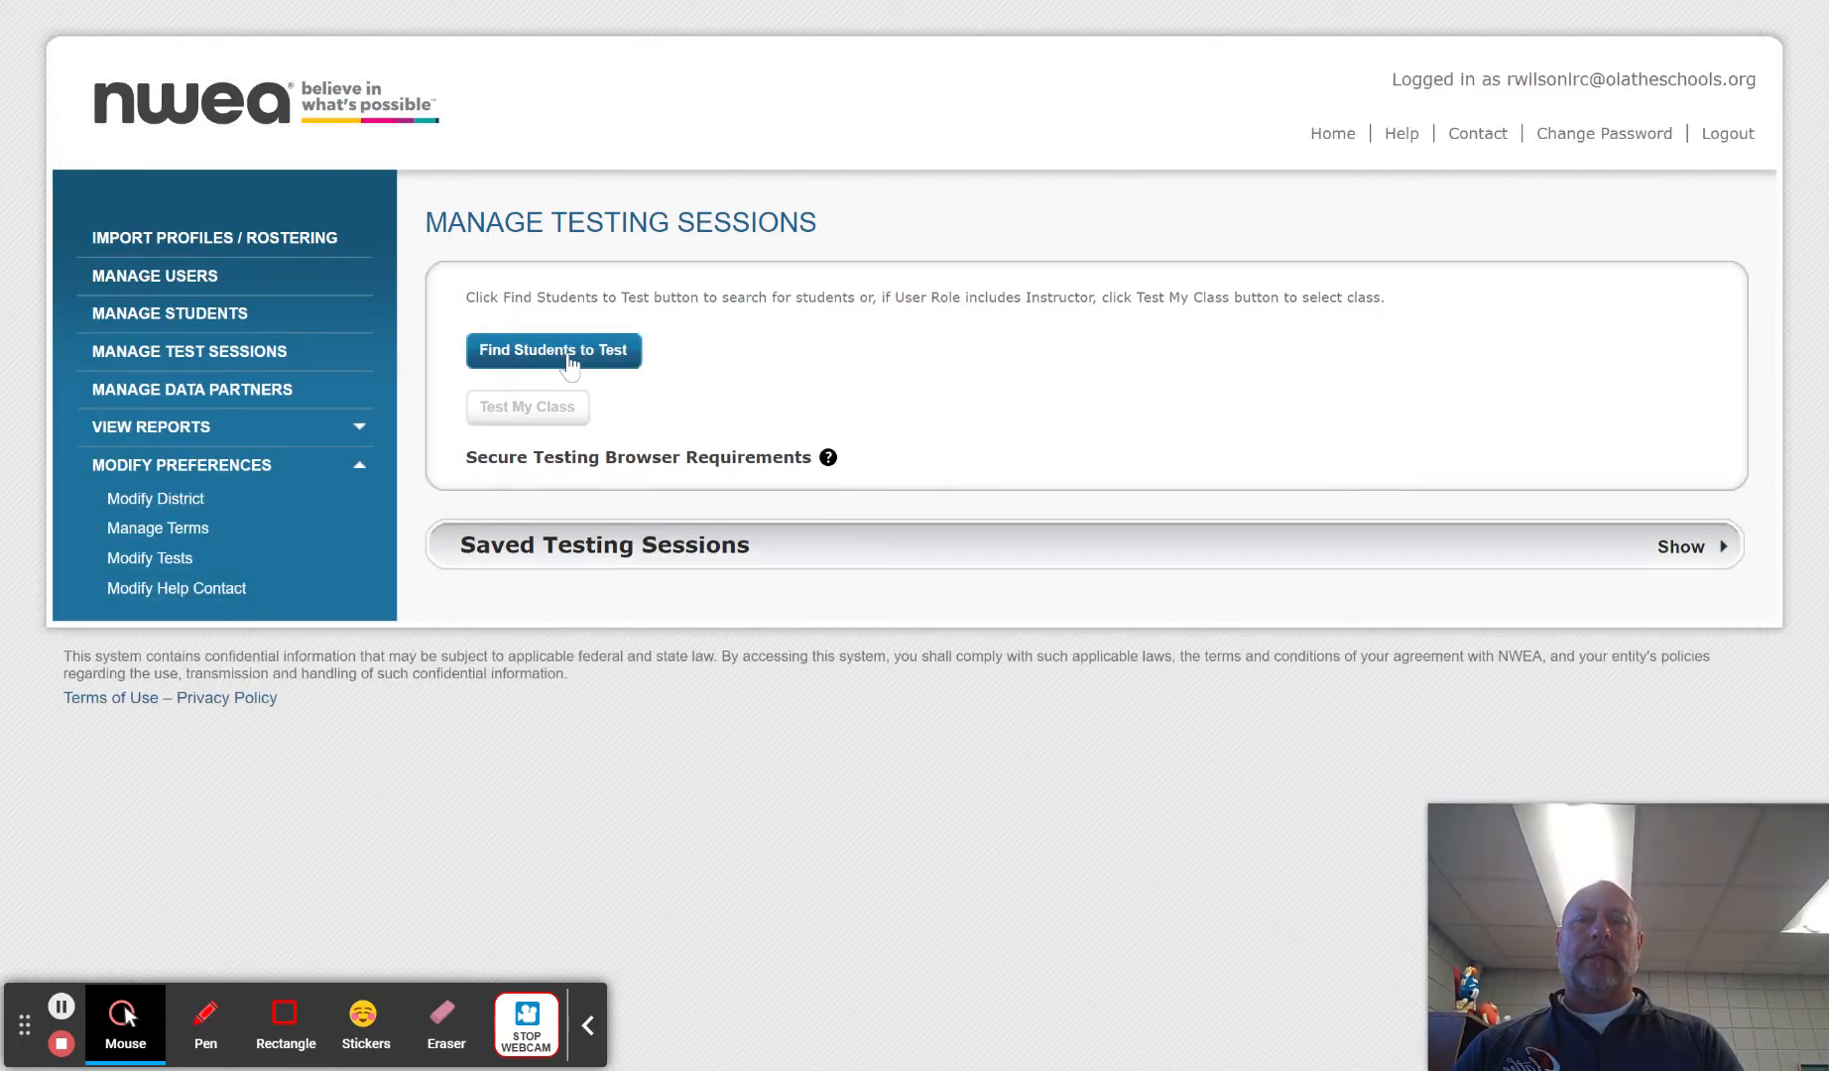
left_click(568, 355)
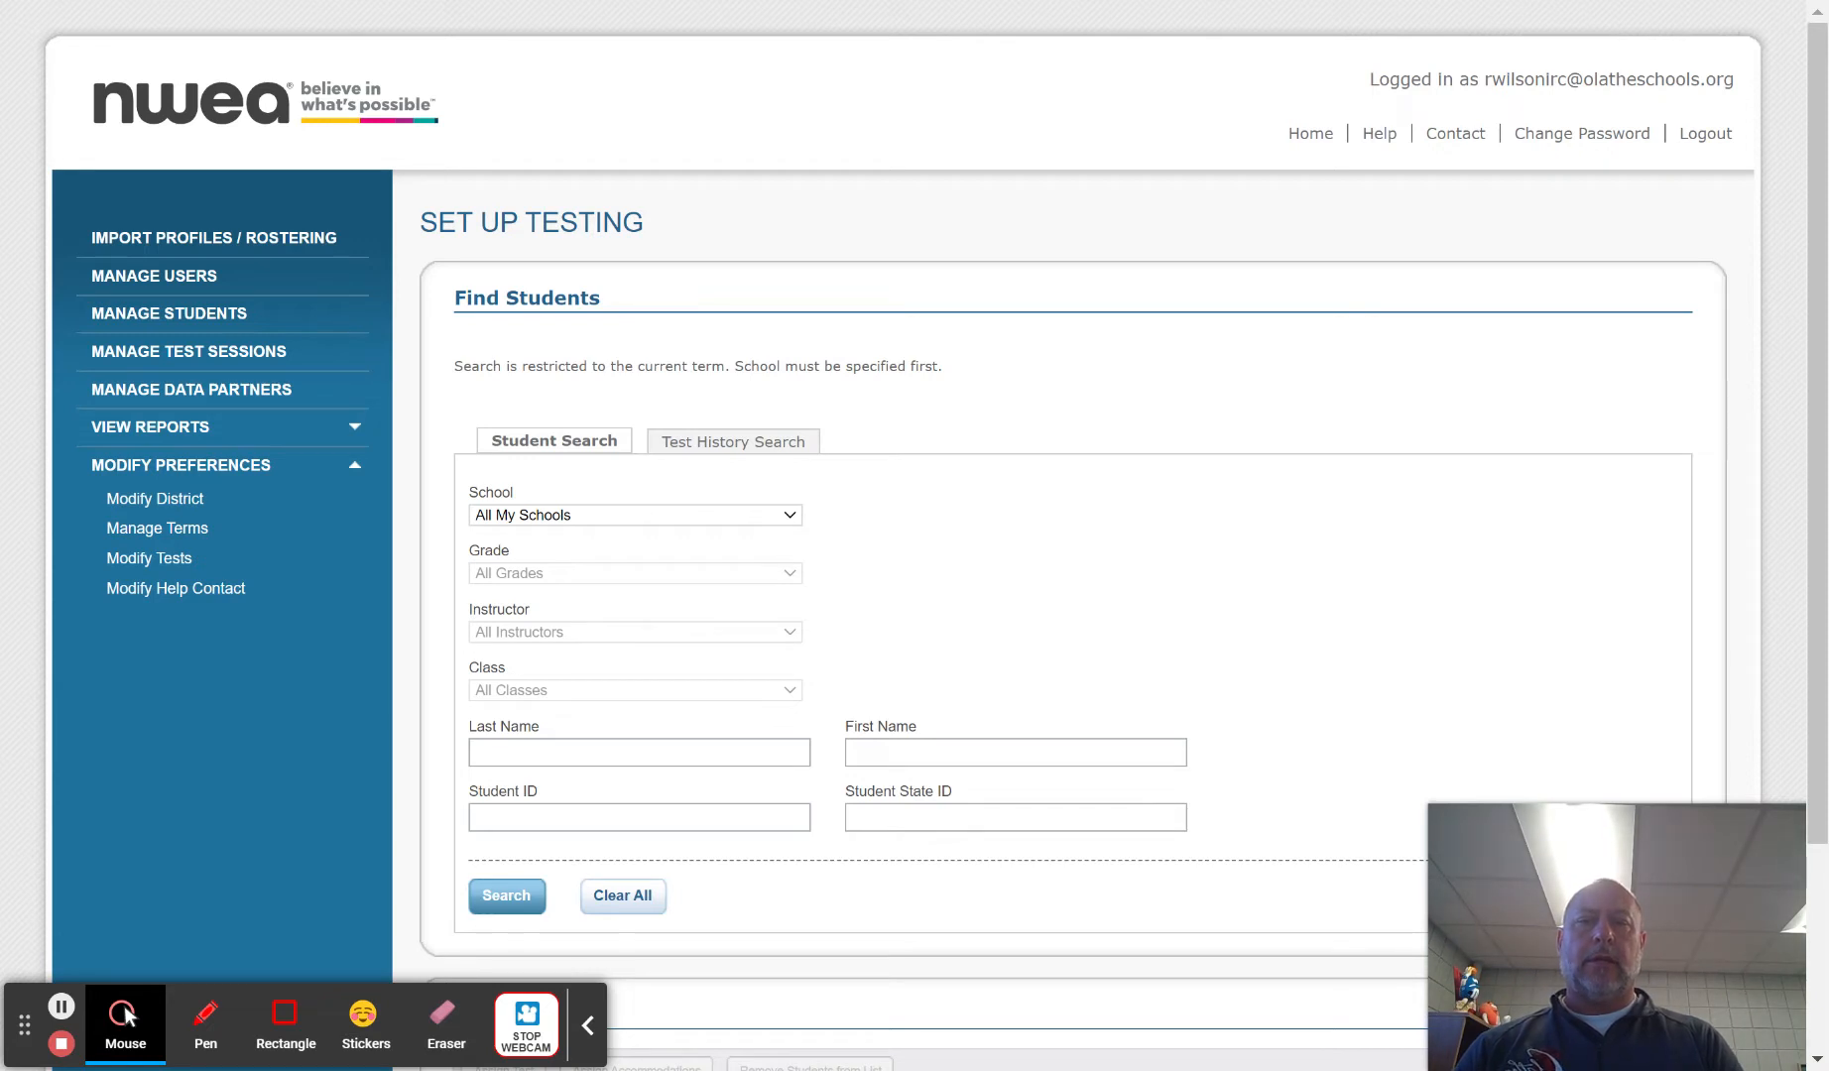
left_click(634, 515)
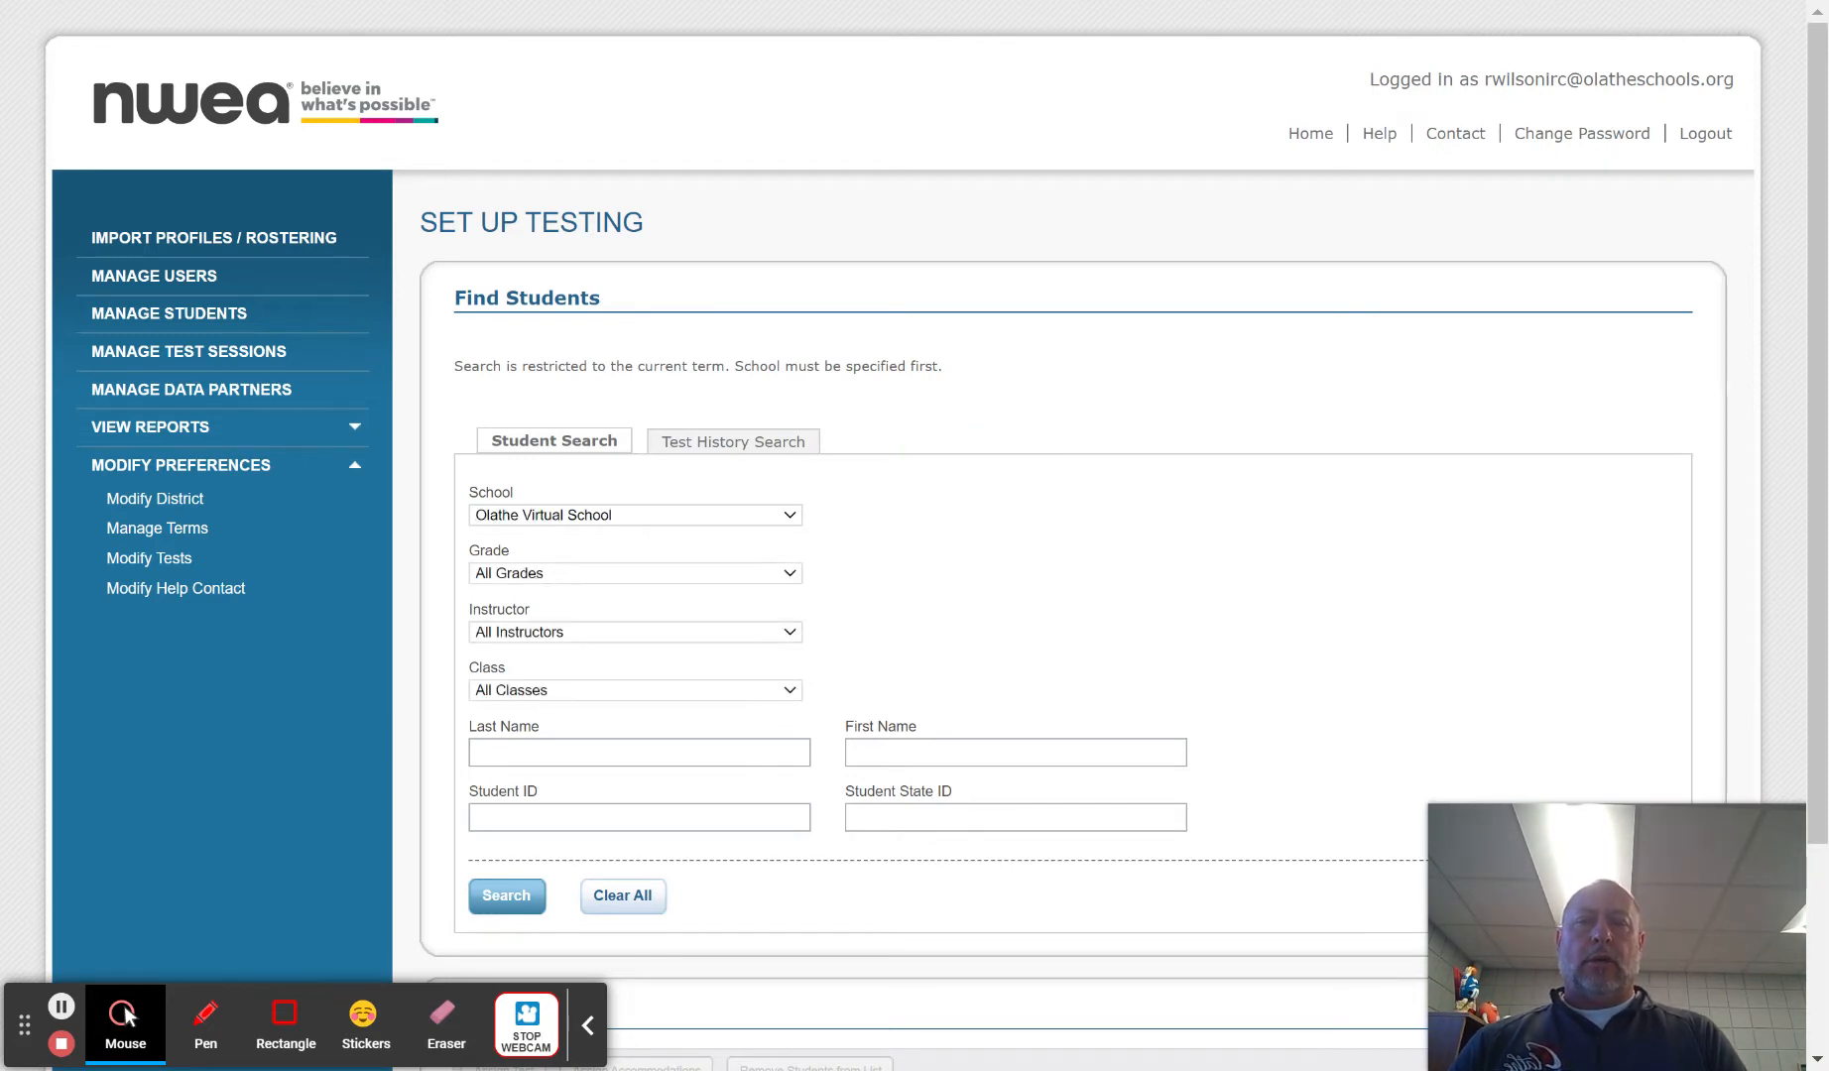
left_click(792, 627)
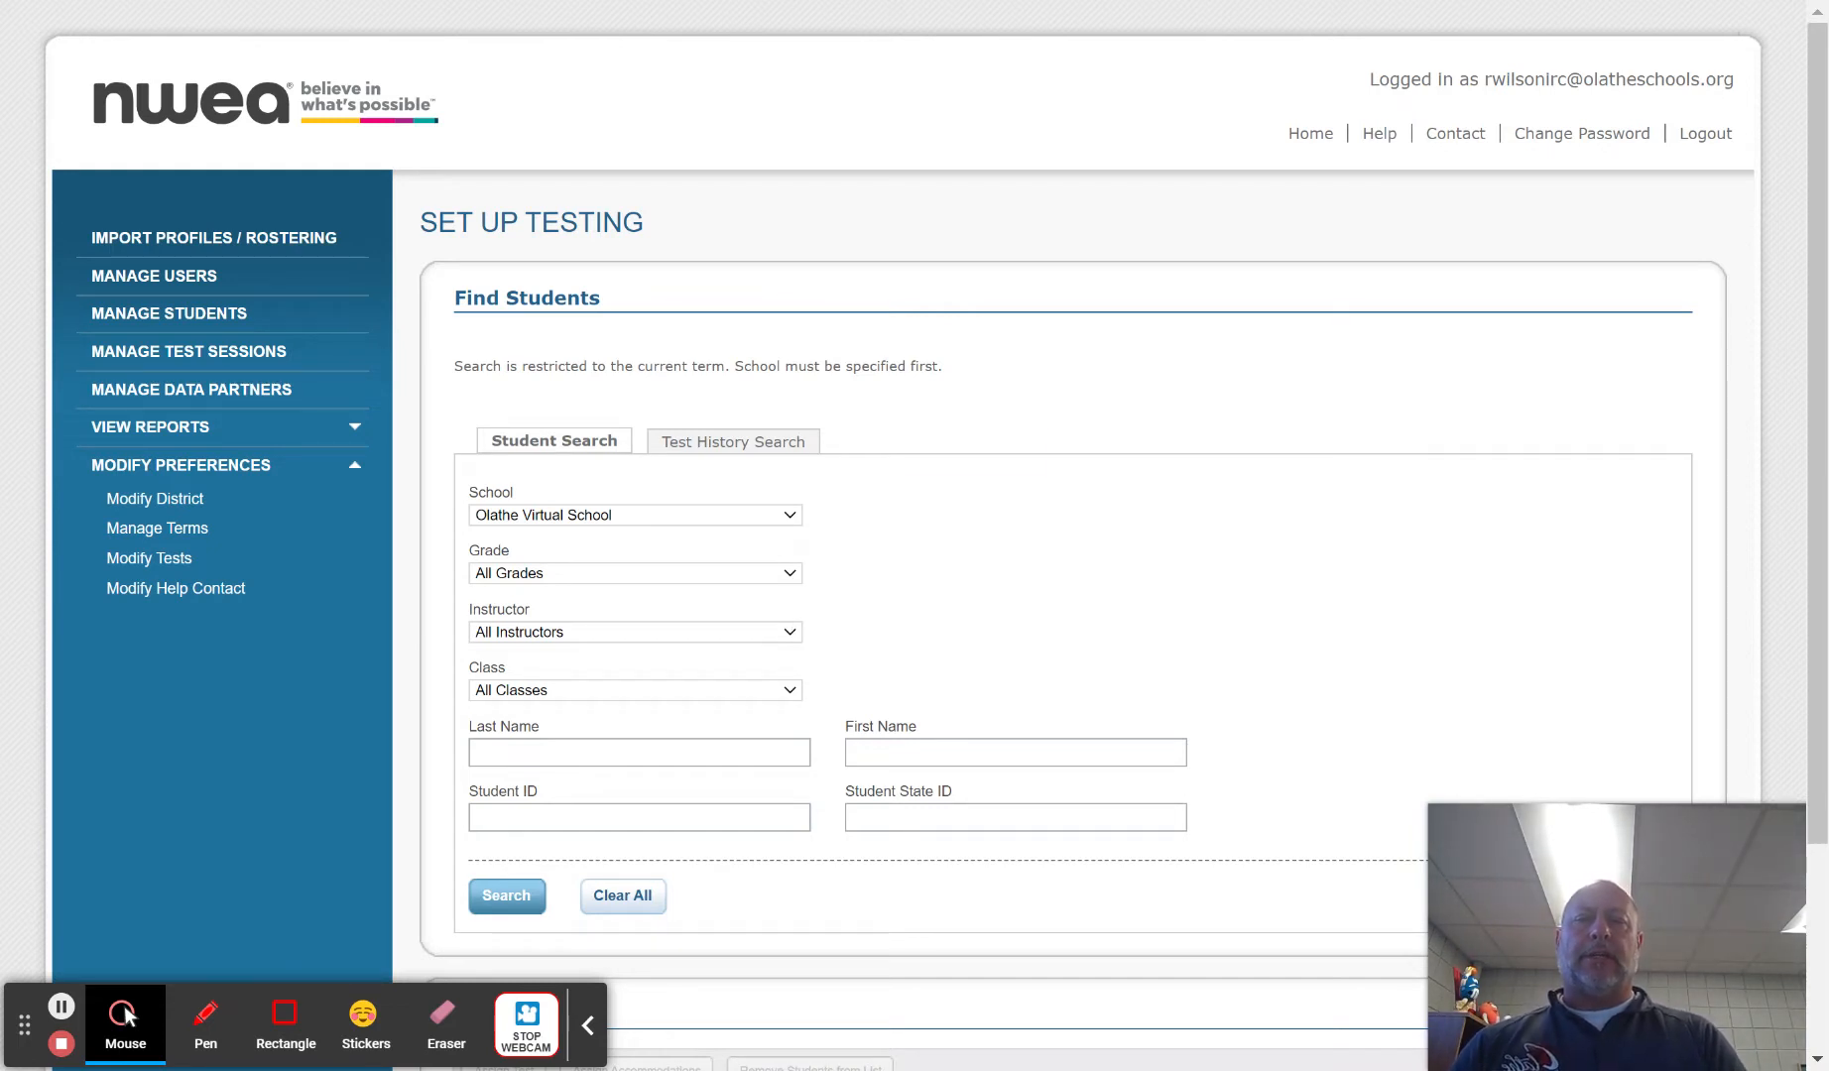
left_click(510, 632)
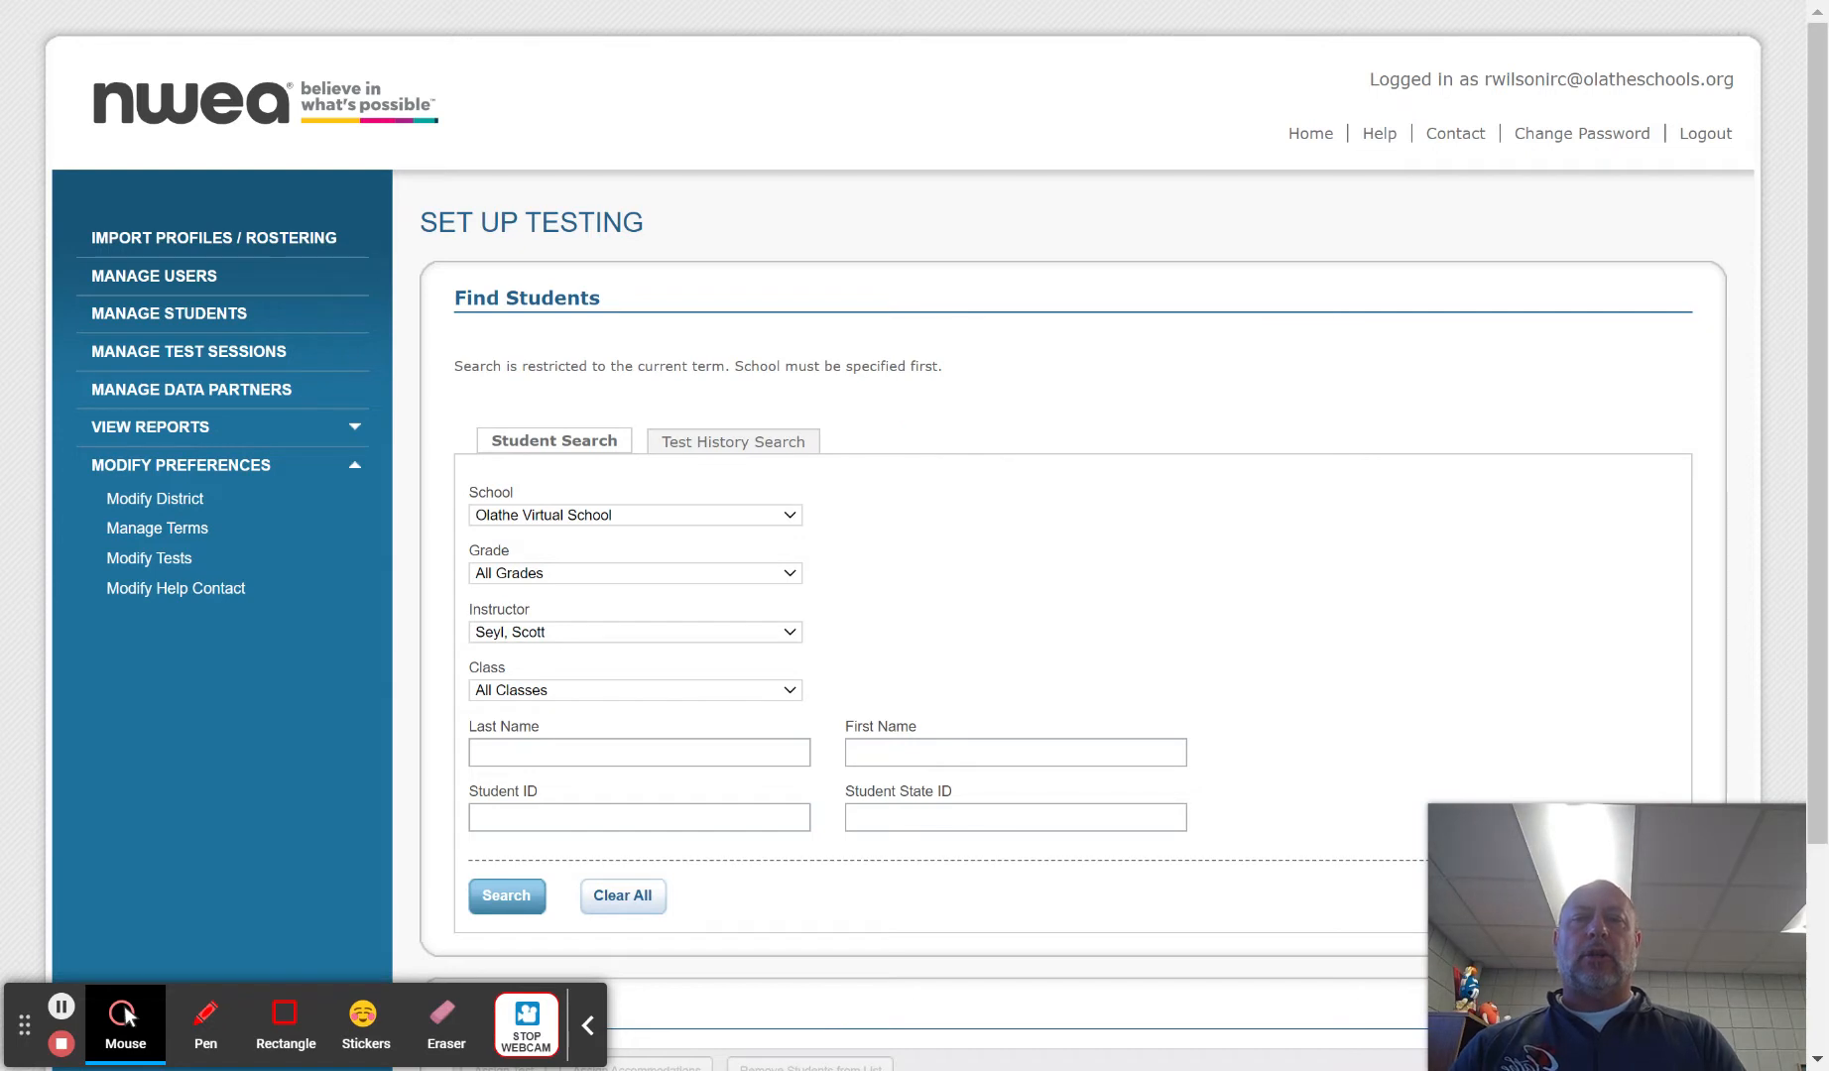
left_click(791, 697)
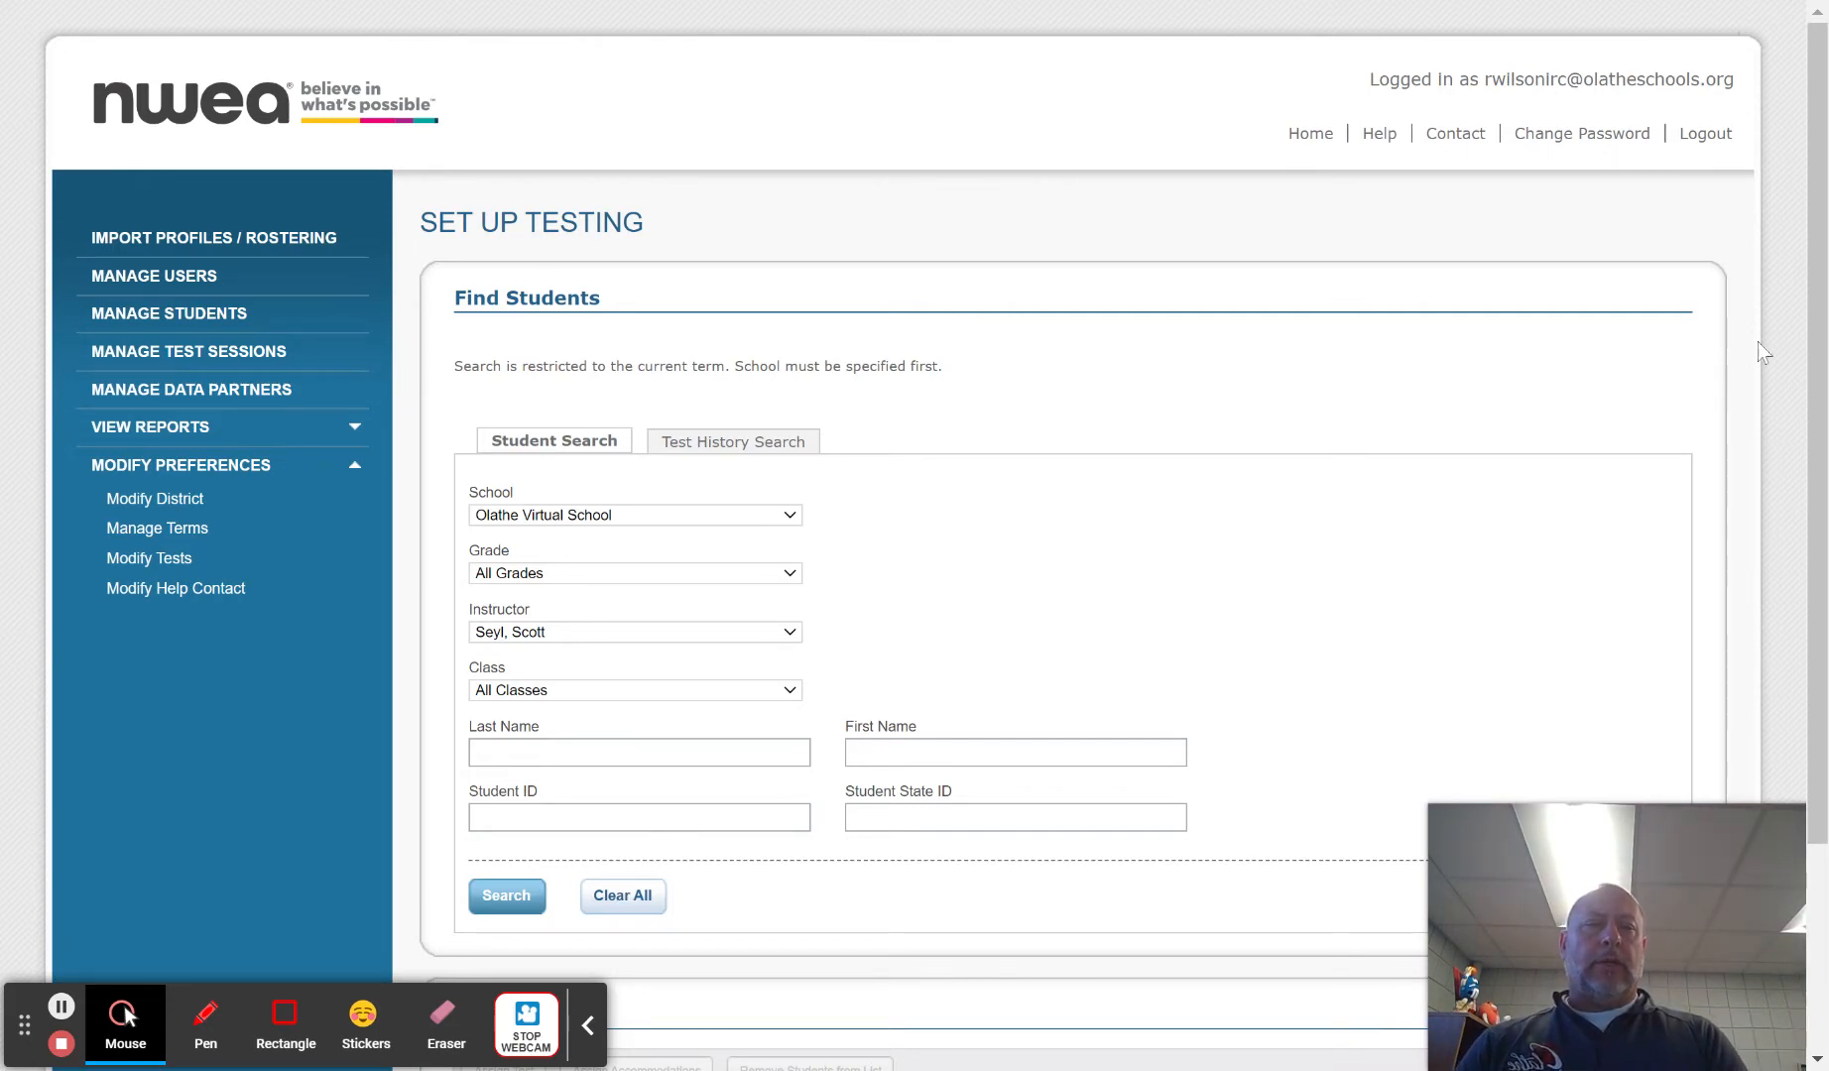
left_click_drag(1821, 328, 1819, 506)
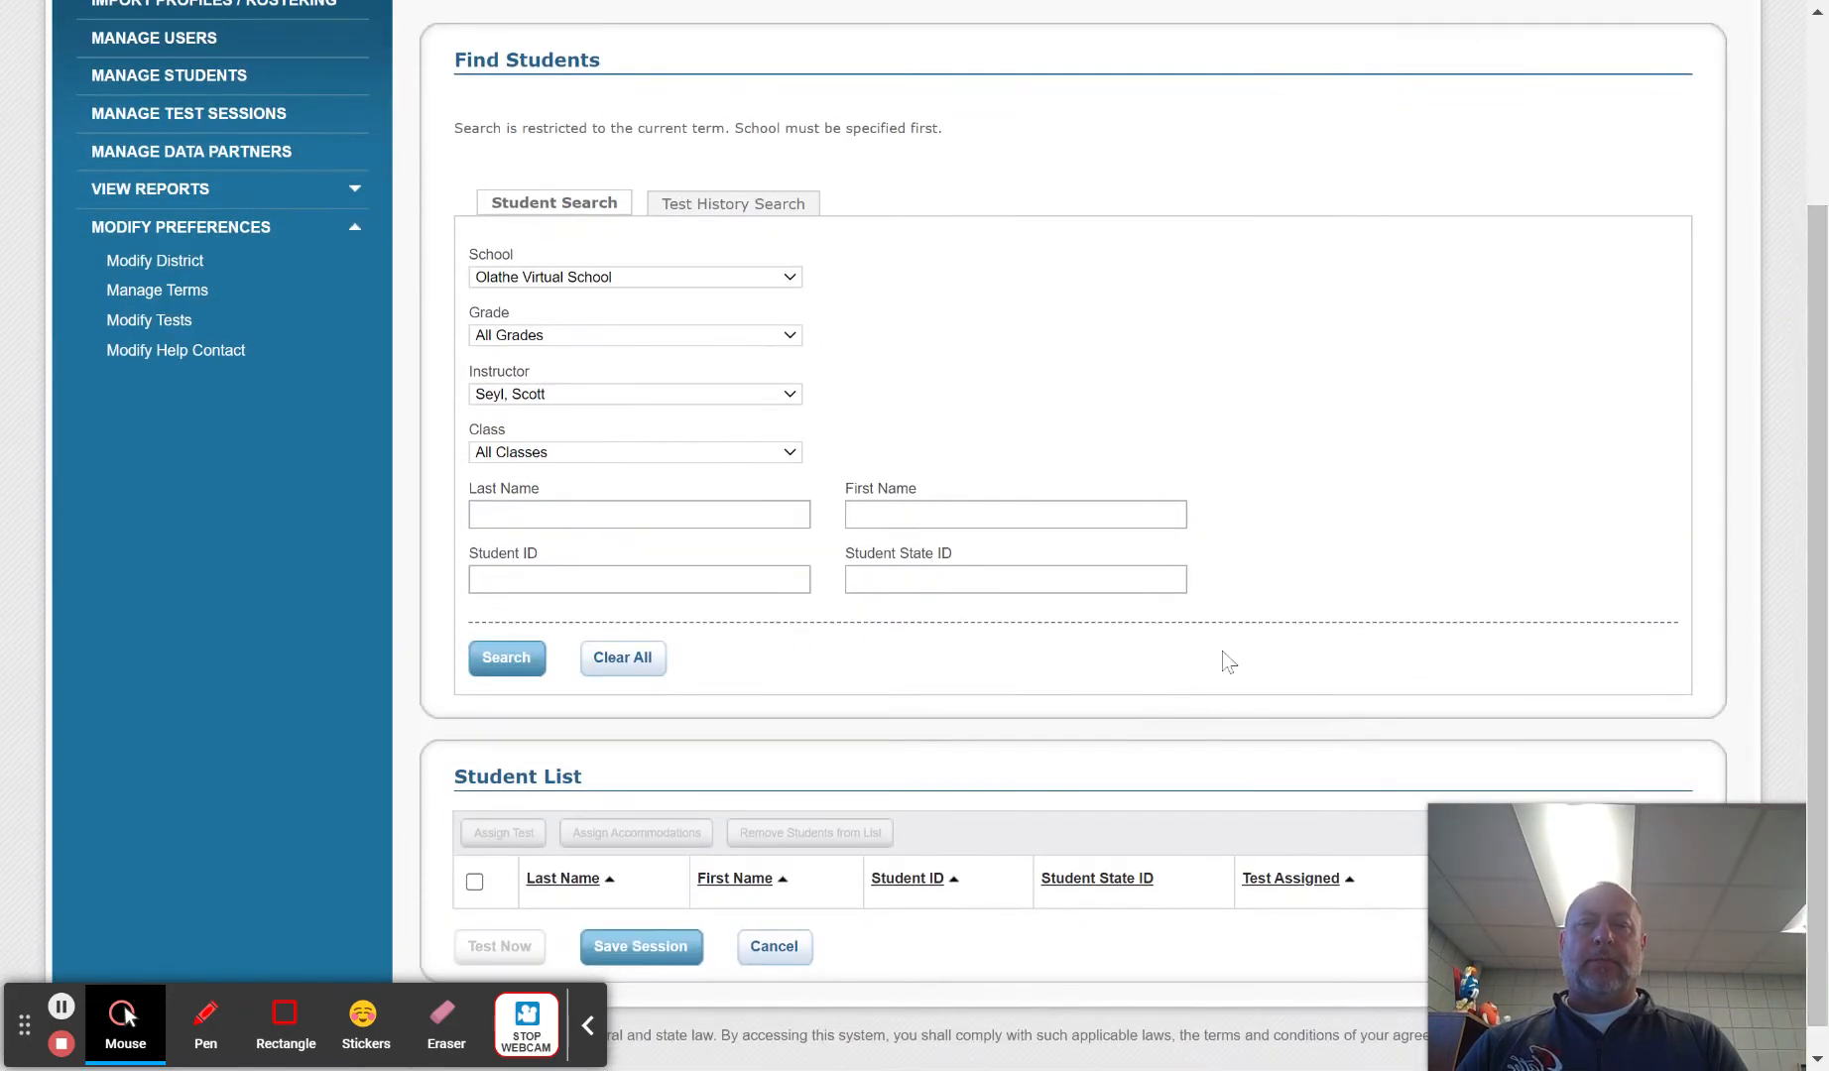
left_click(507, 659)
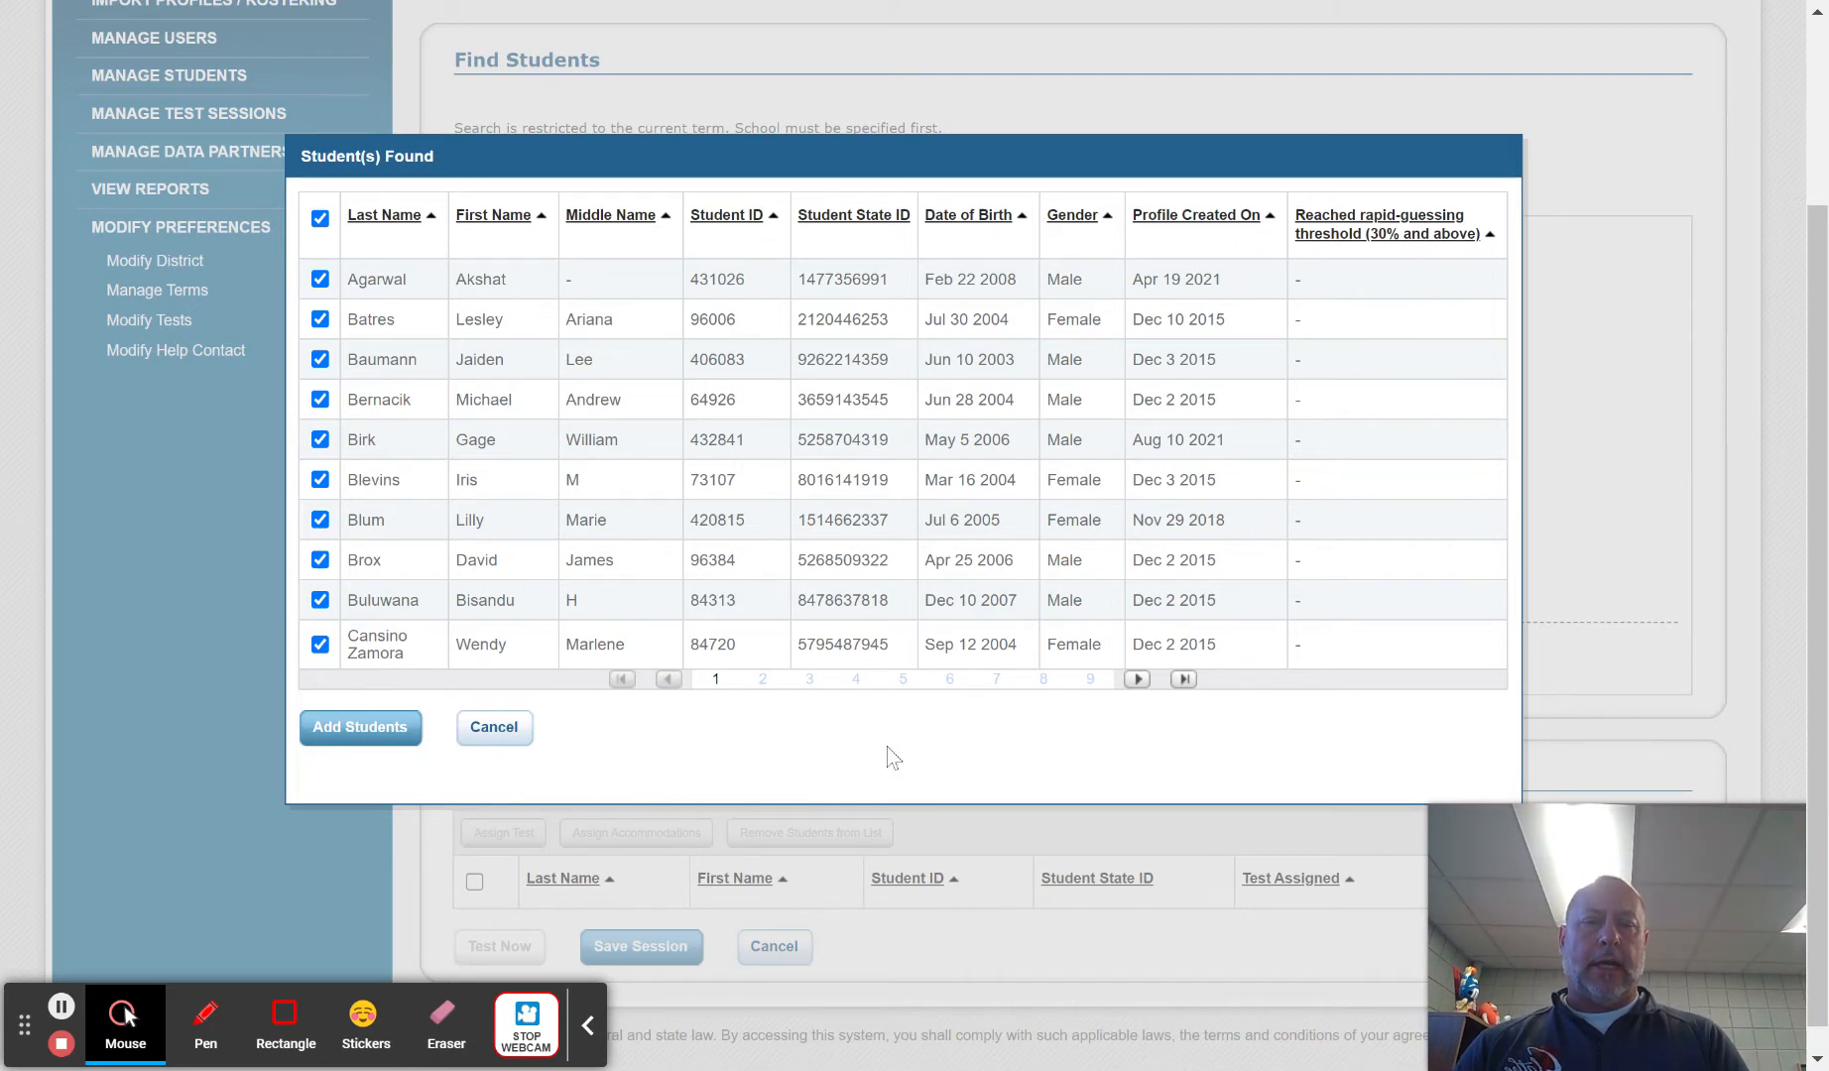
Check the first pages of found students and add all of the selected students to the testing session
left_click(1136, 680)
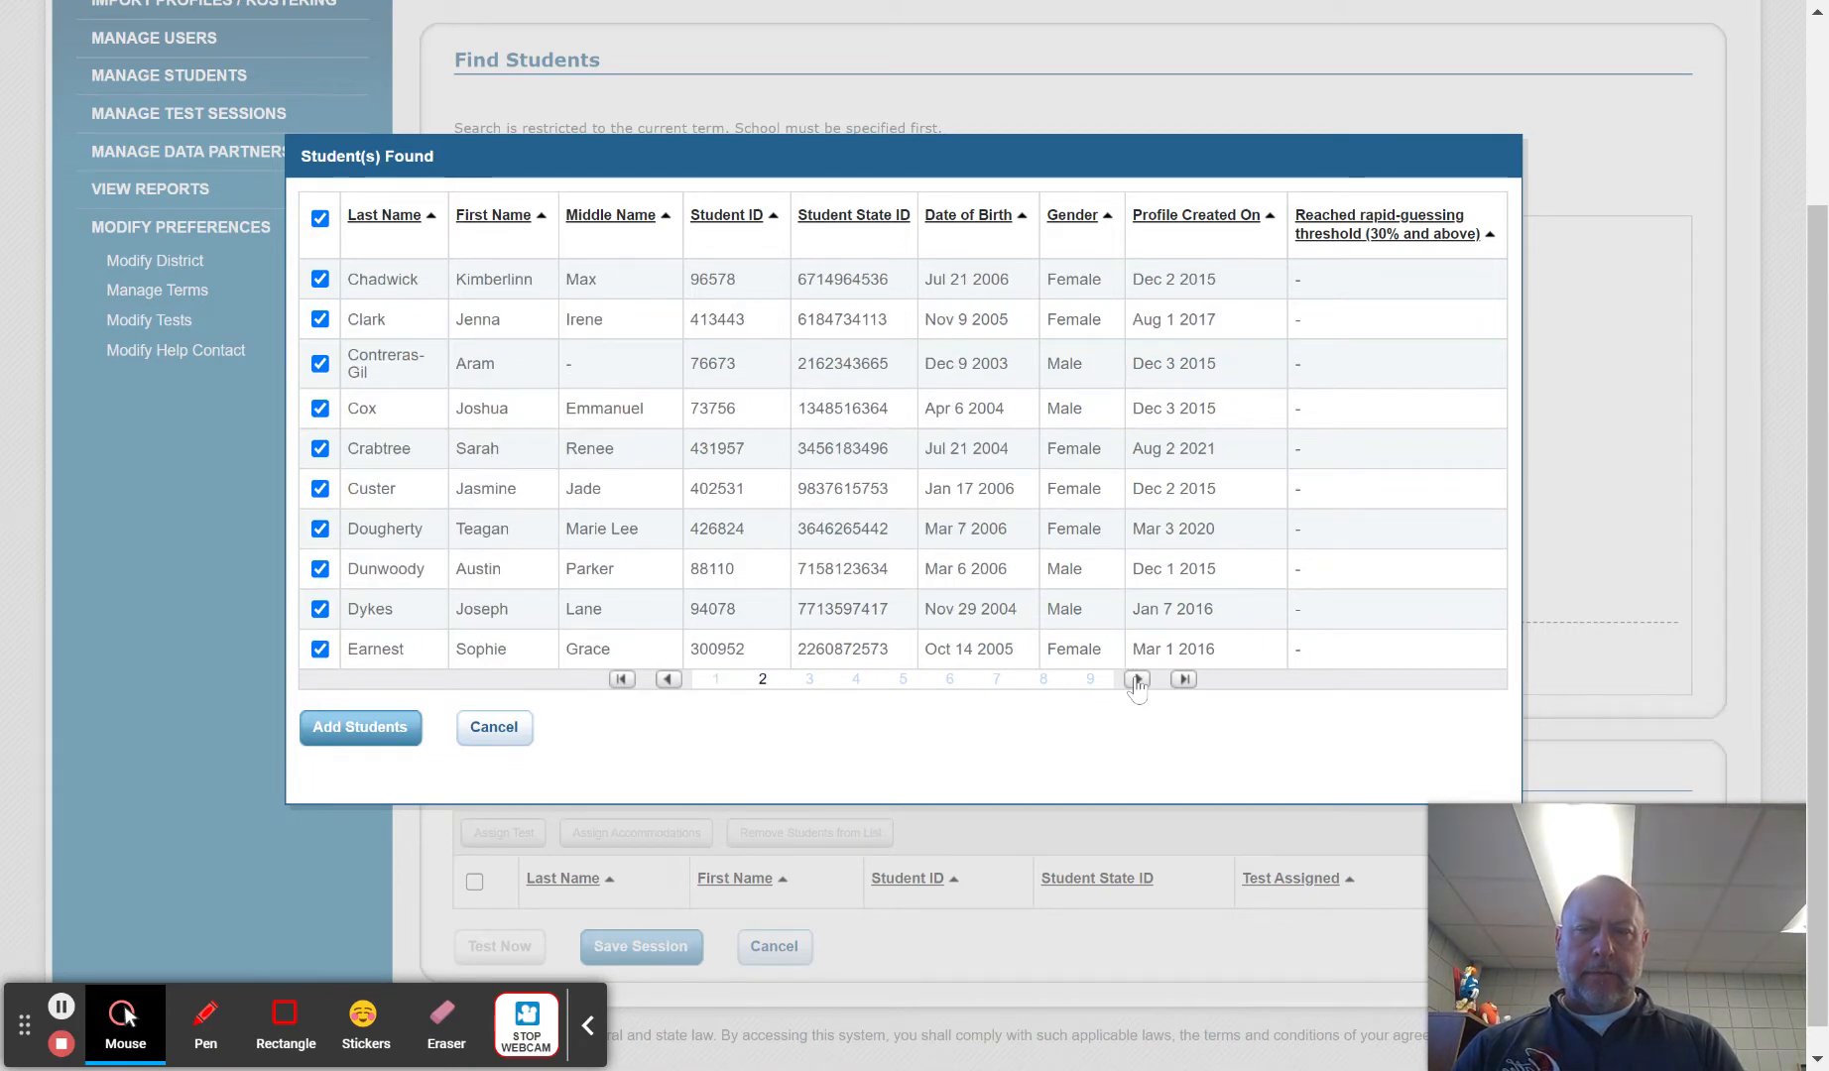
left_click(1136, 680)
left_click(1137, 681)
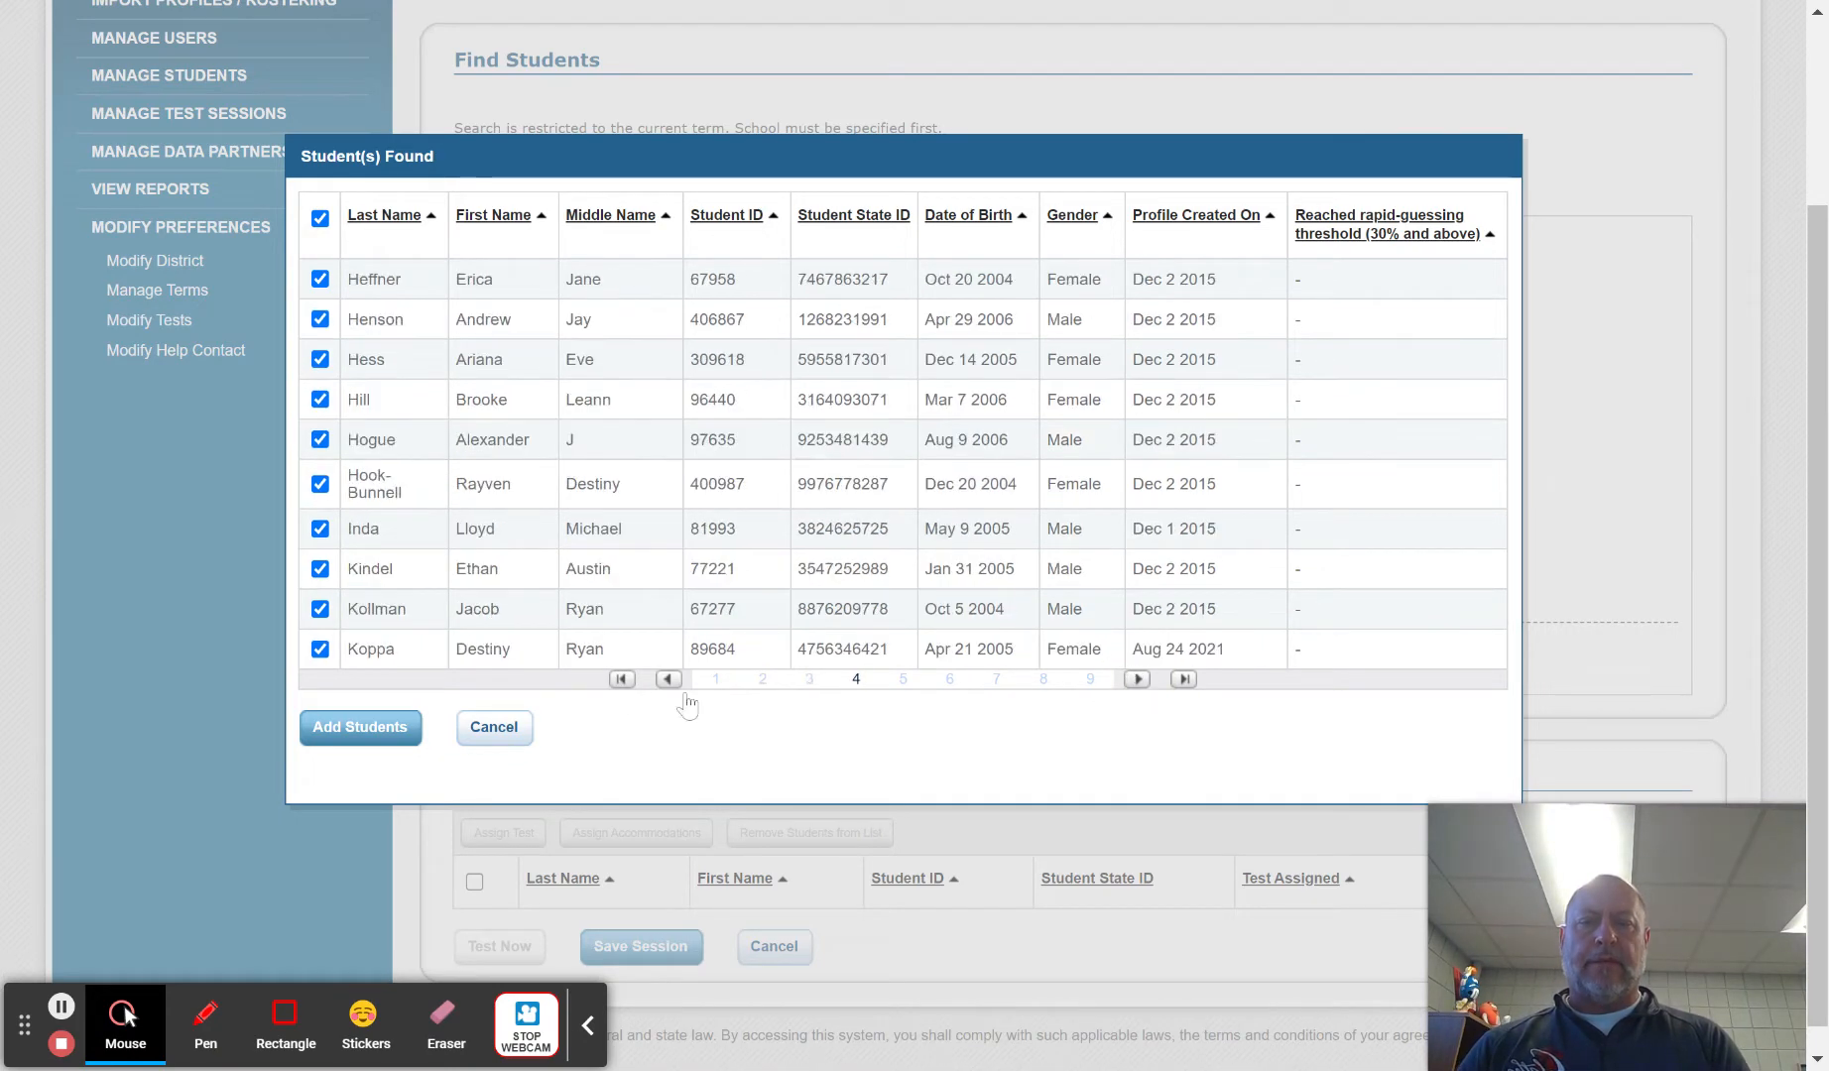
left_click(347, 746)
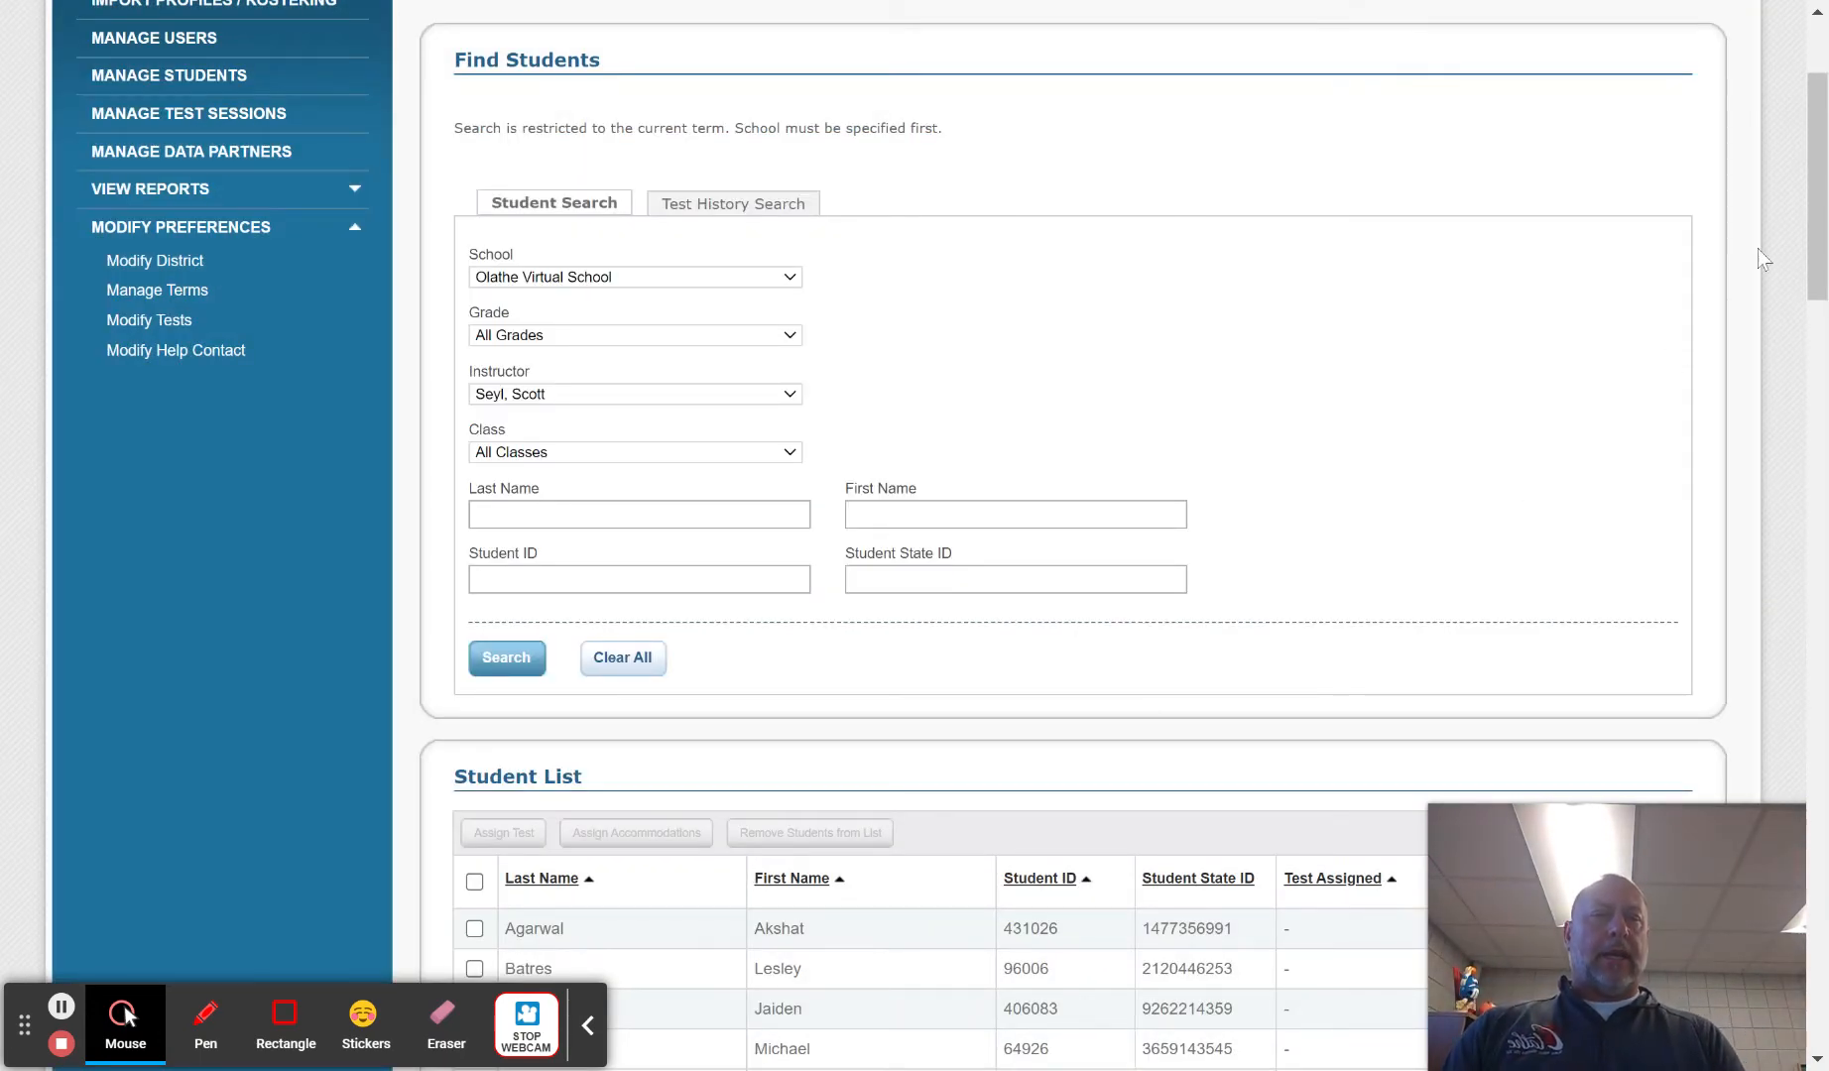
Assign the test Growth: Algebra 1 CCSS 2010 to the first three students in the student list
left_click_drag(1820, 186, 1814, 315)
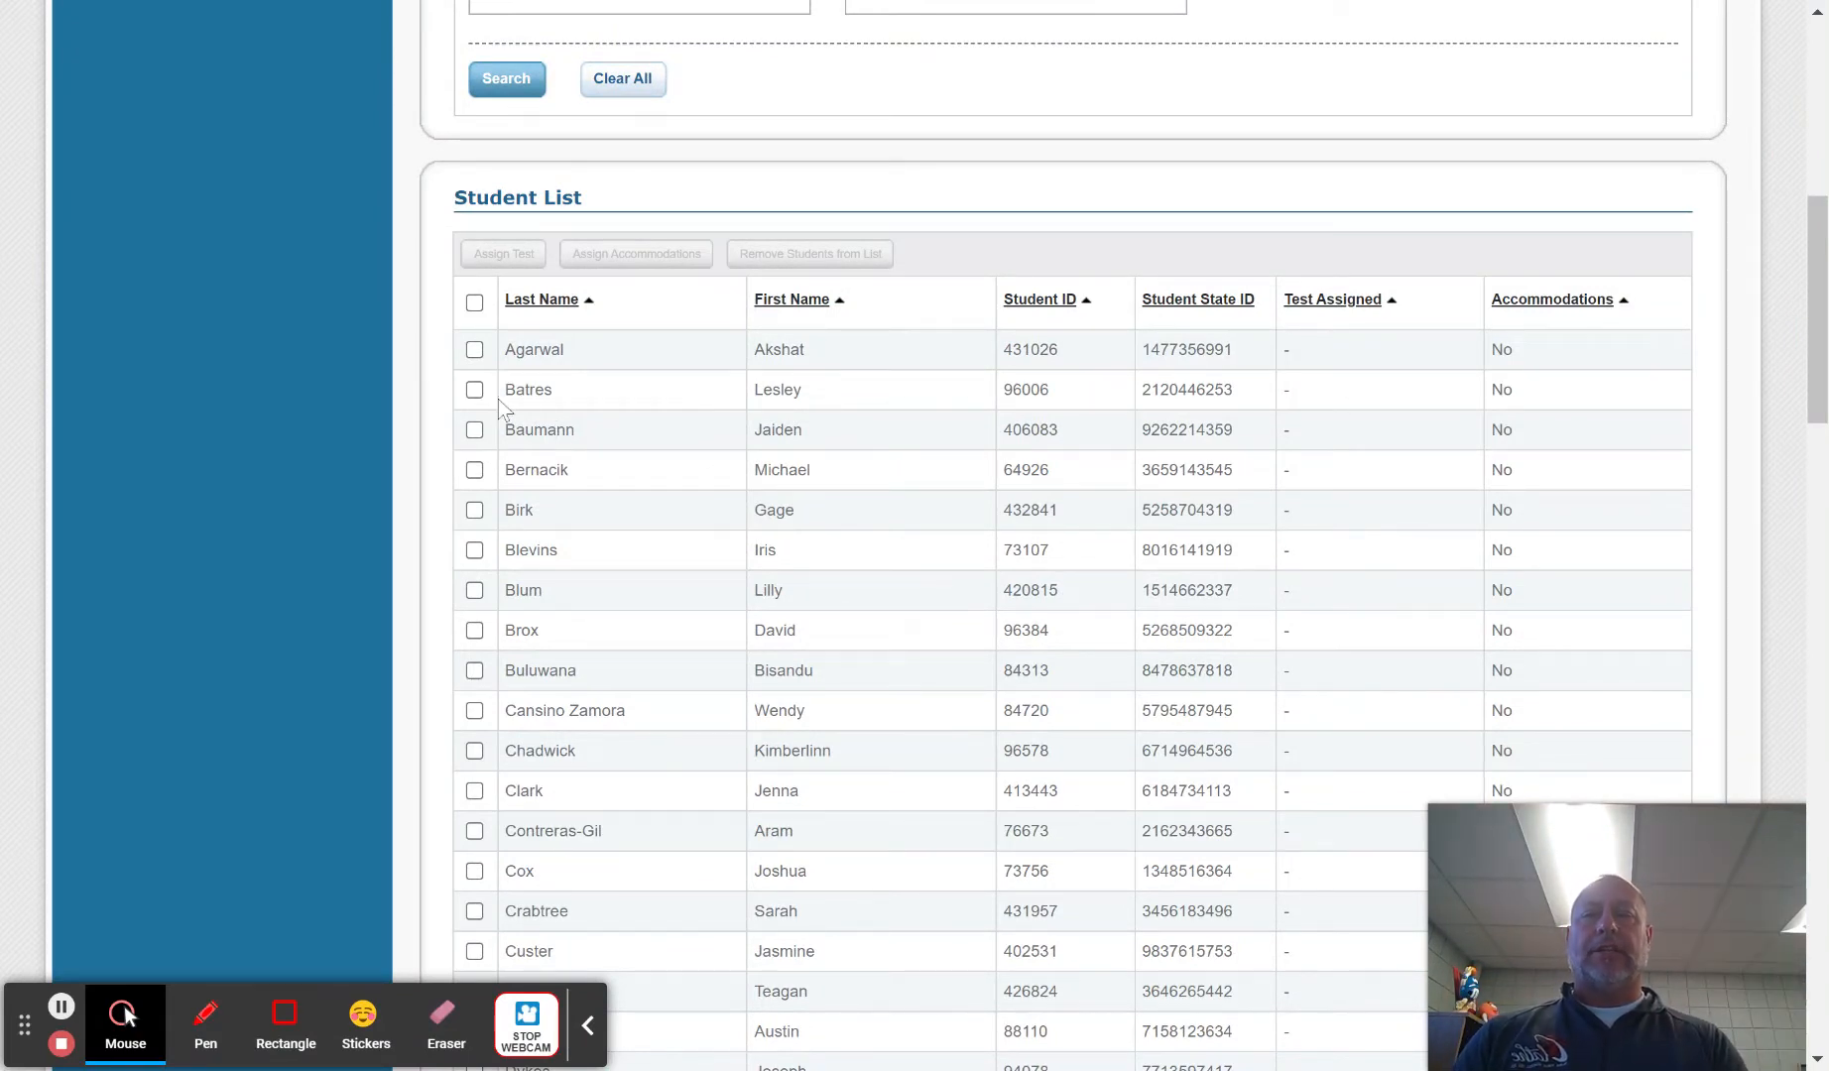
left_click(475, 350)
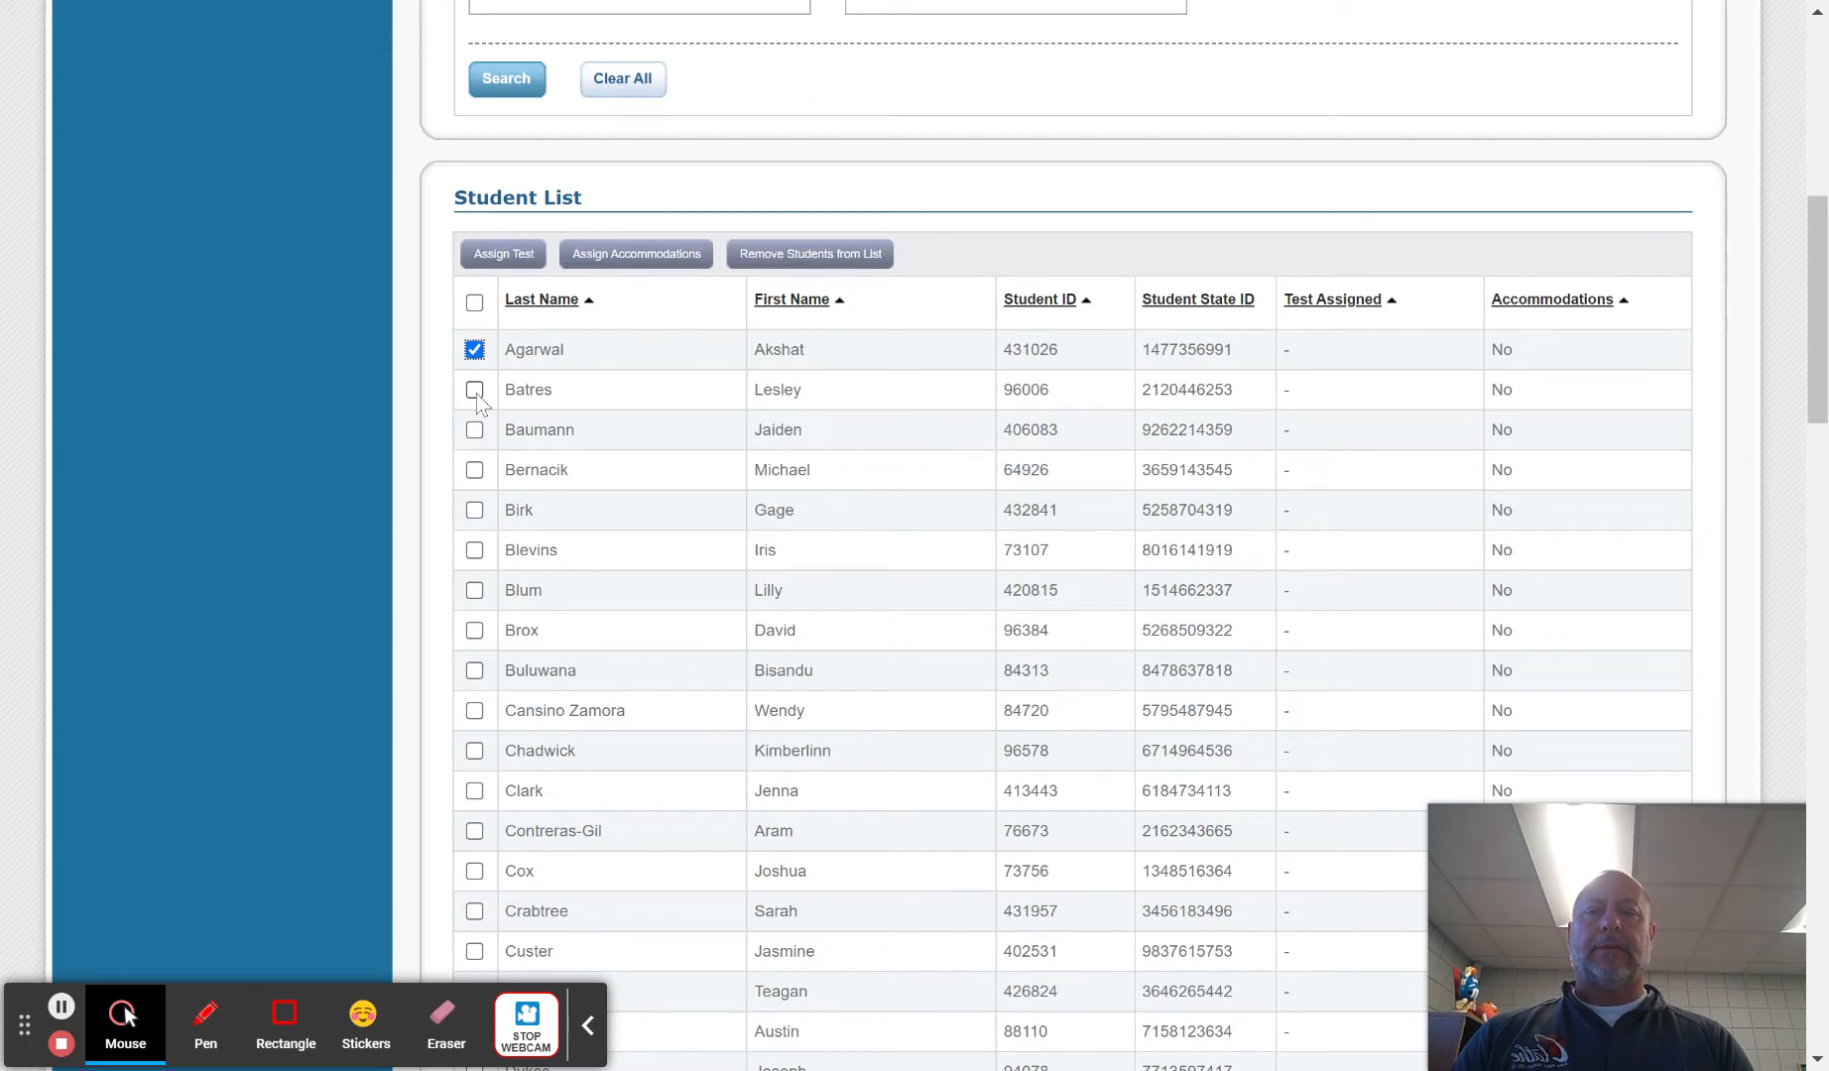
left_click(475, 390)
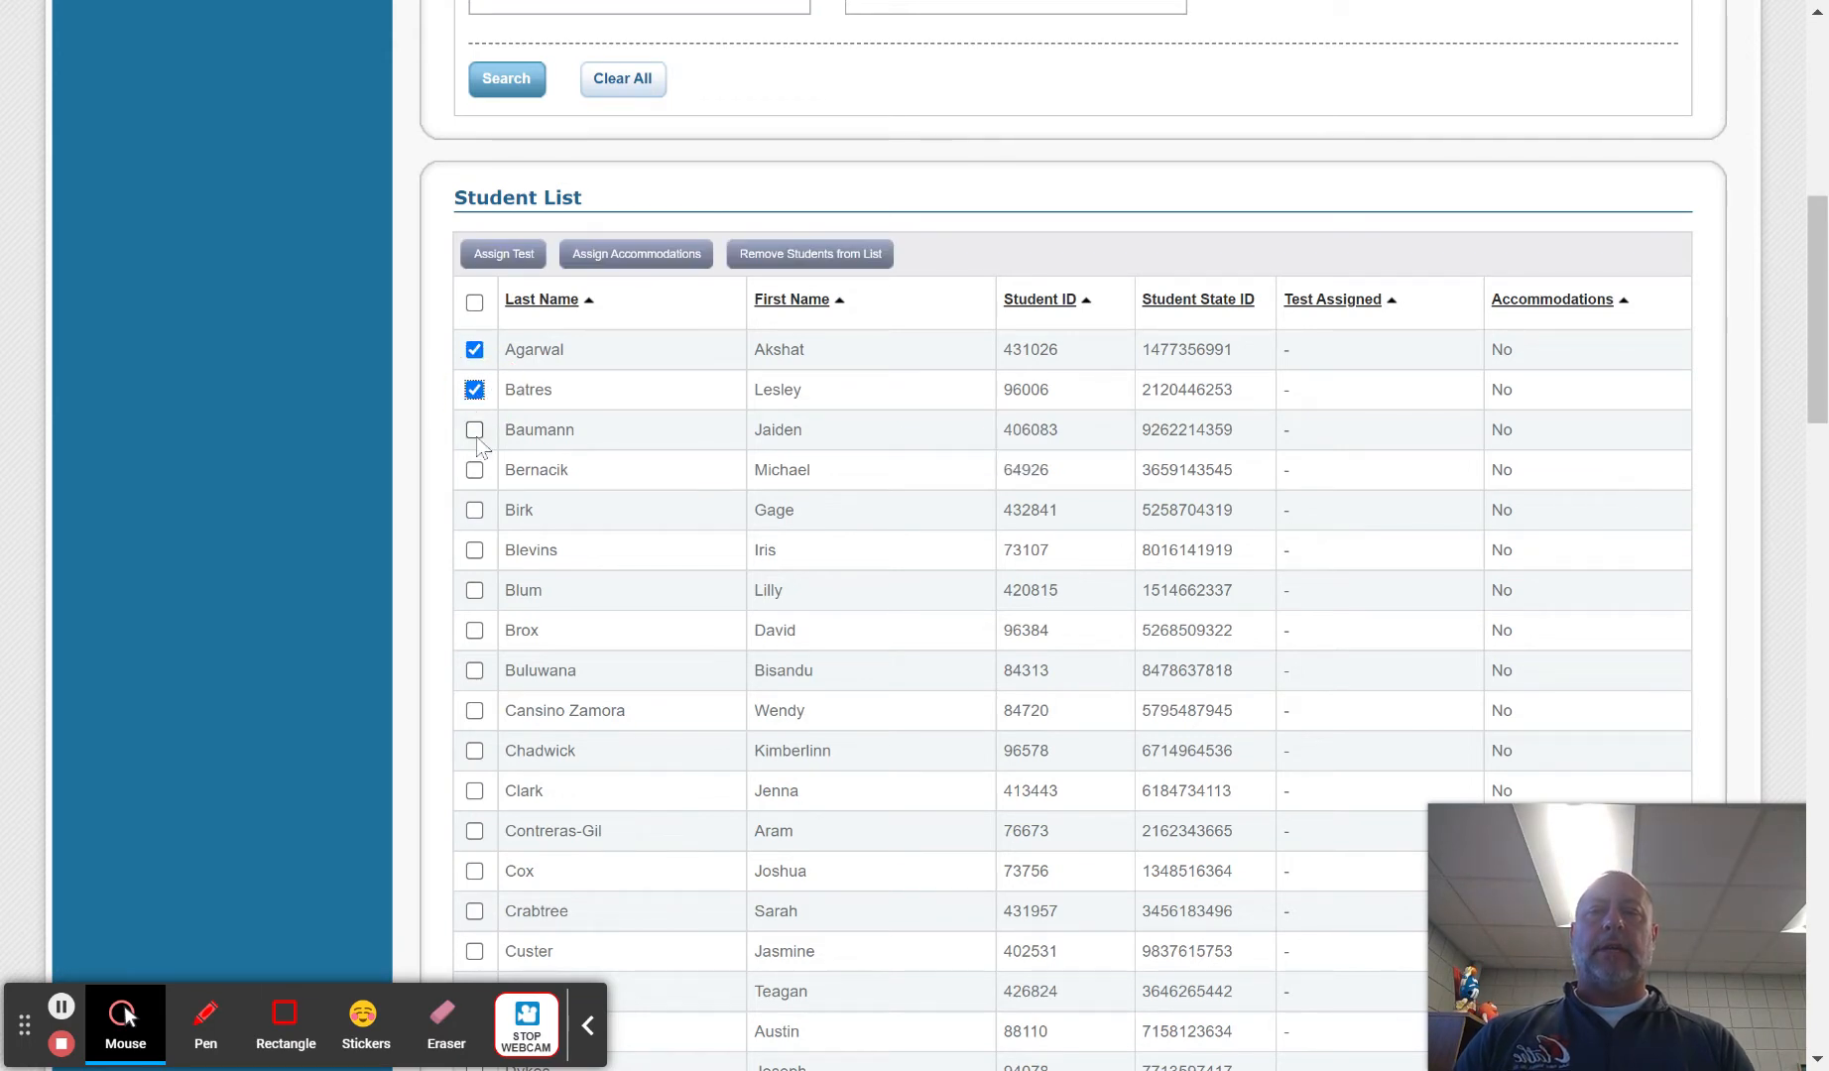
left_click(475, 429)
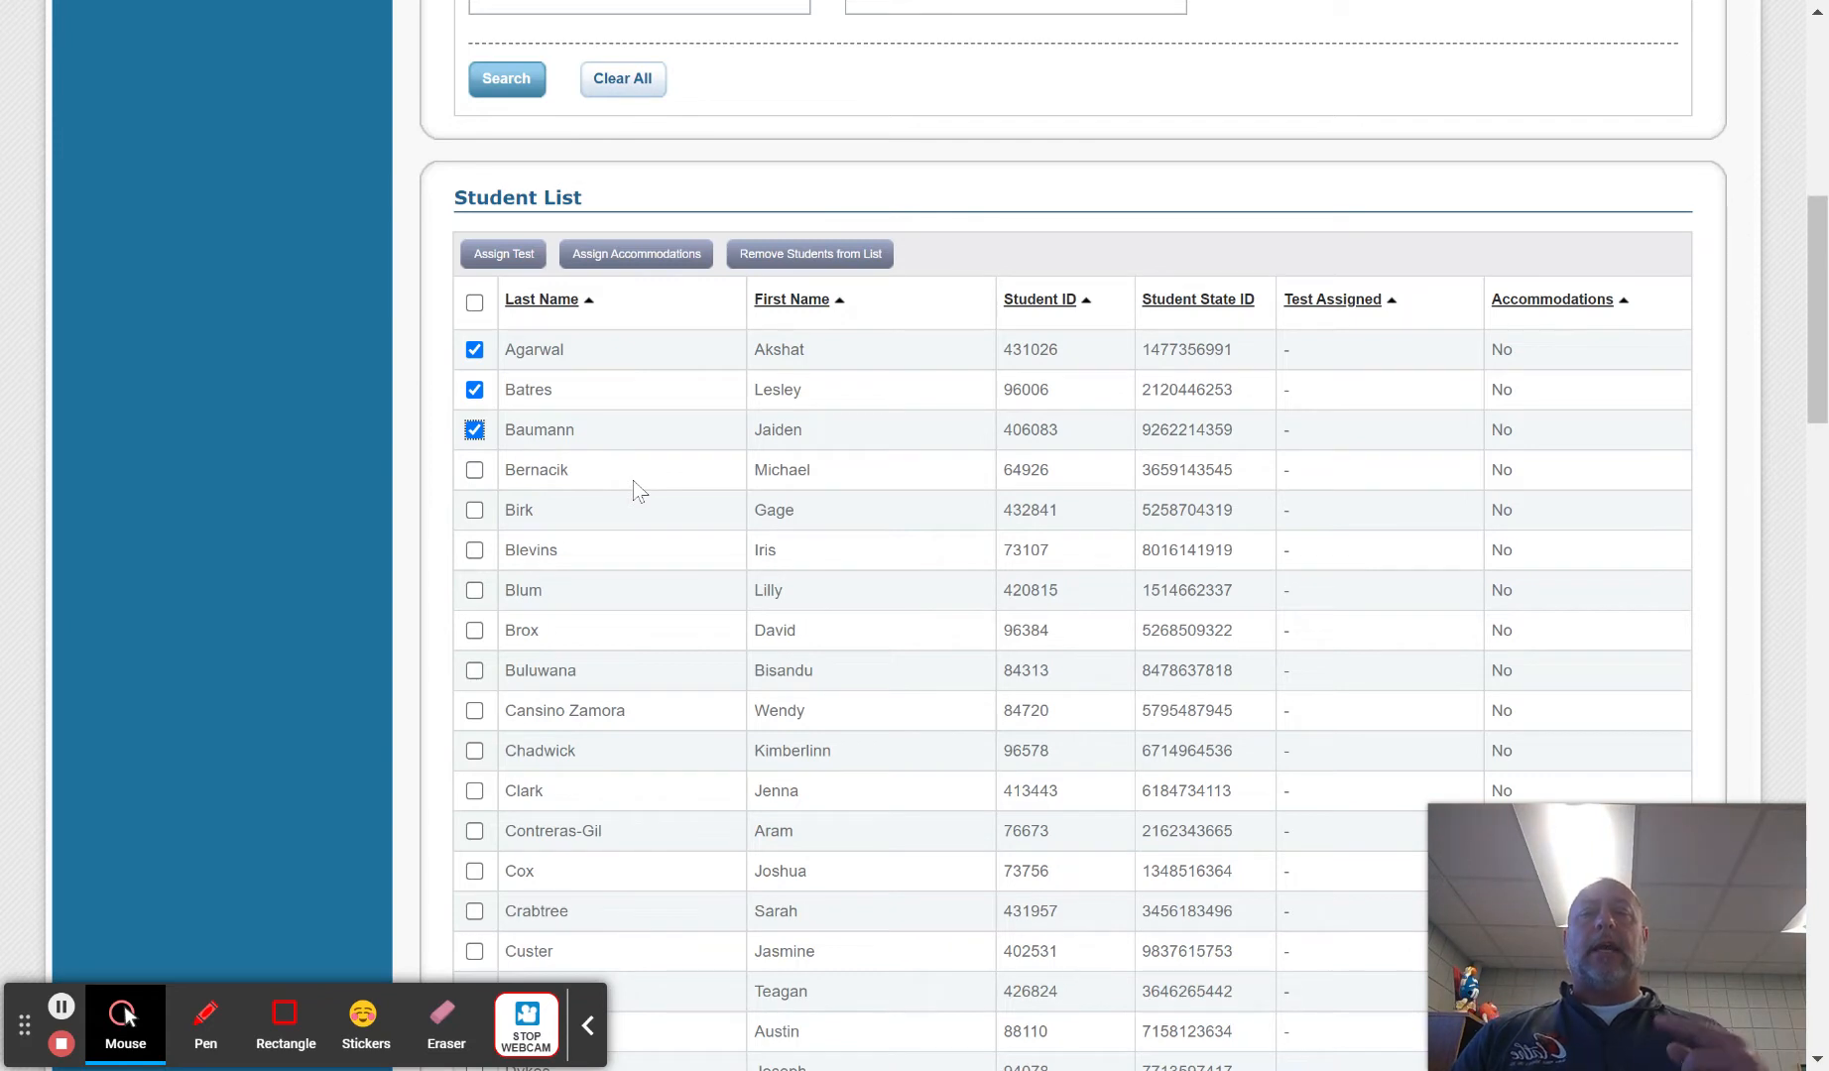
left_click(507, 261)
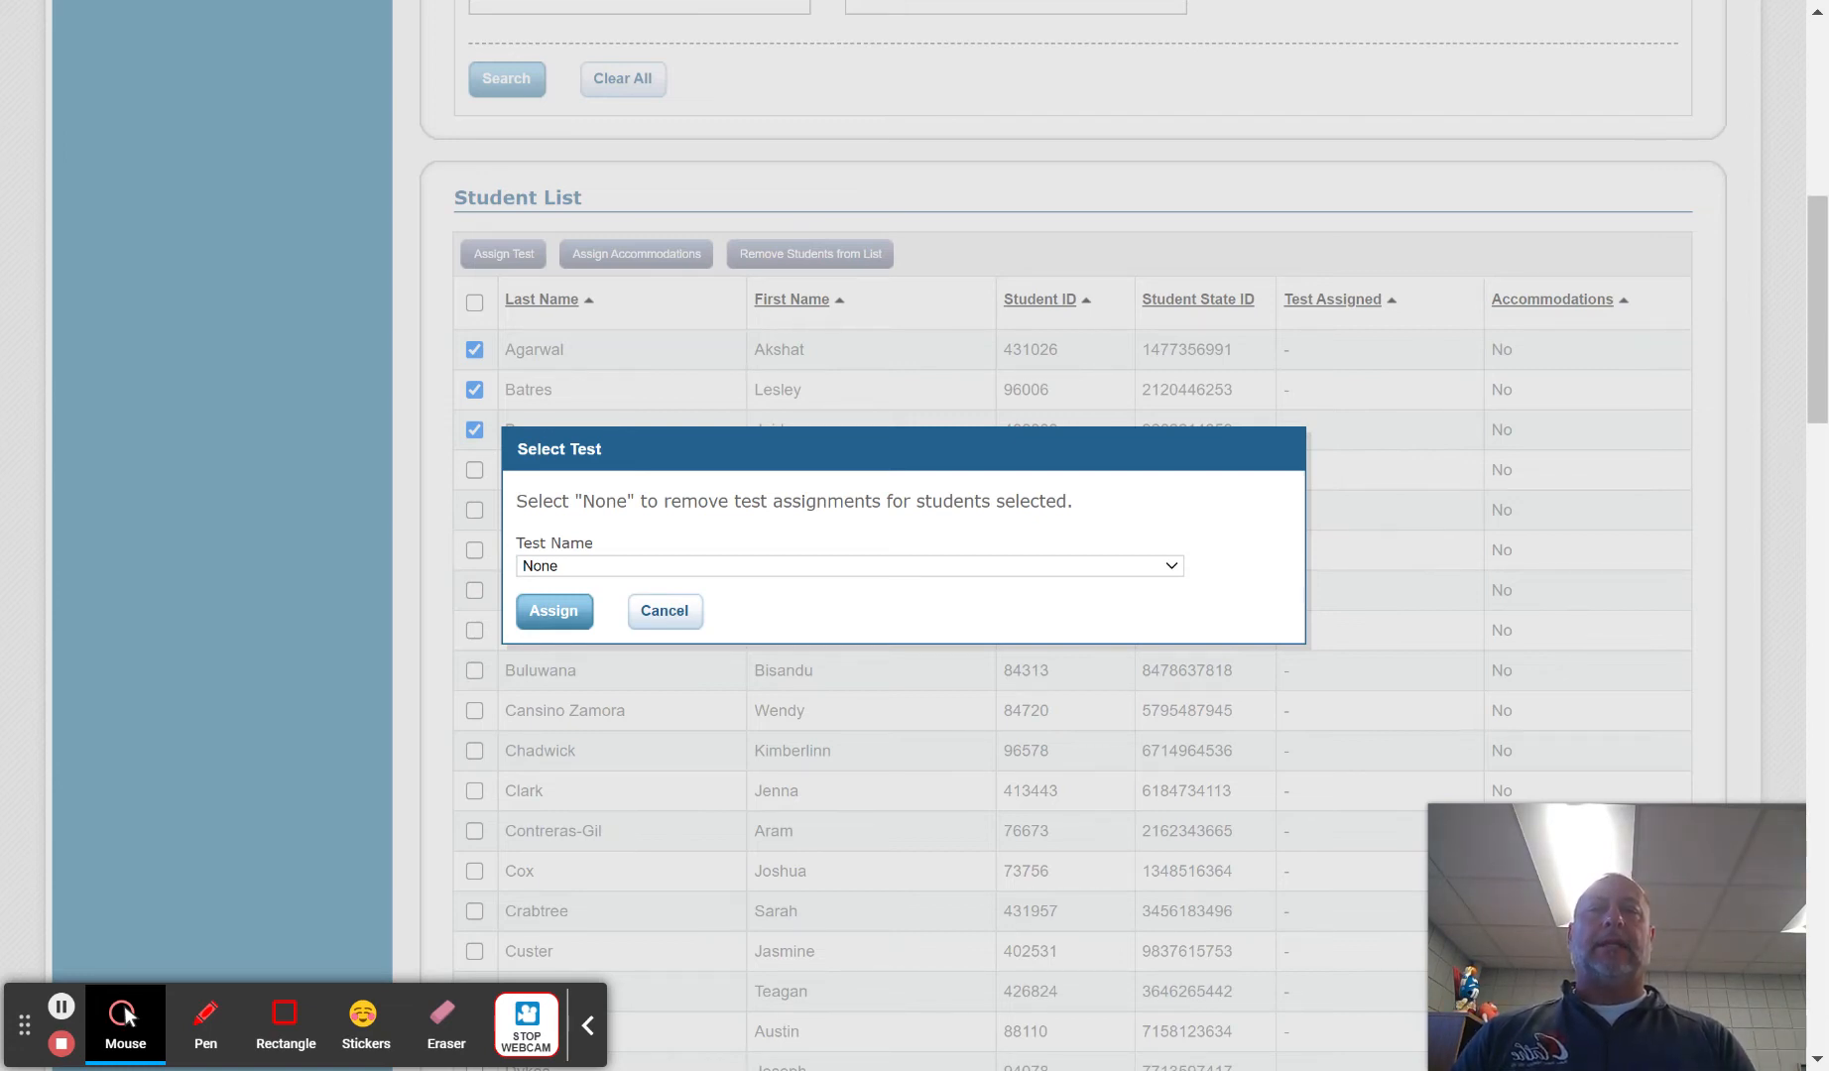
key("Down")
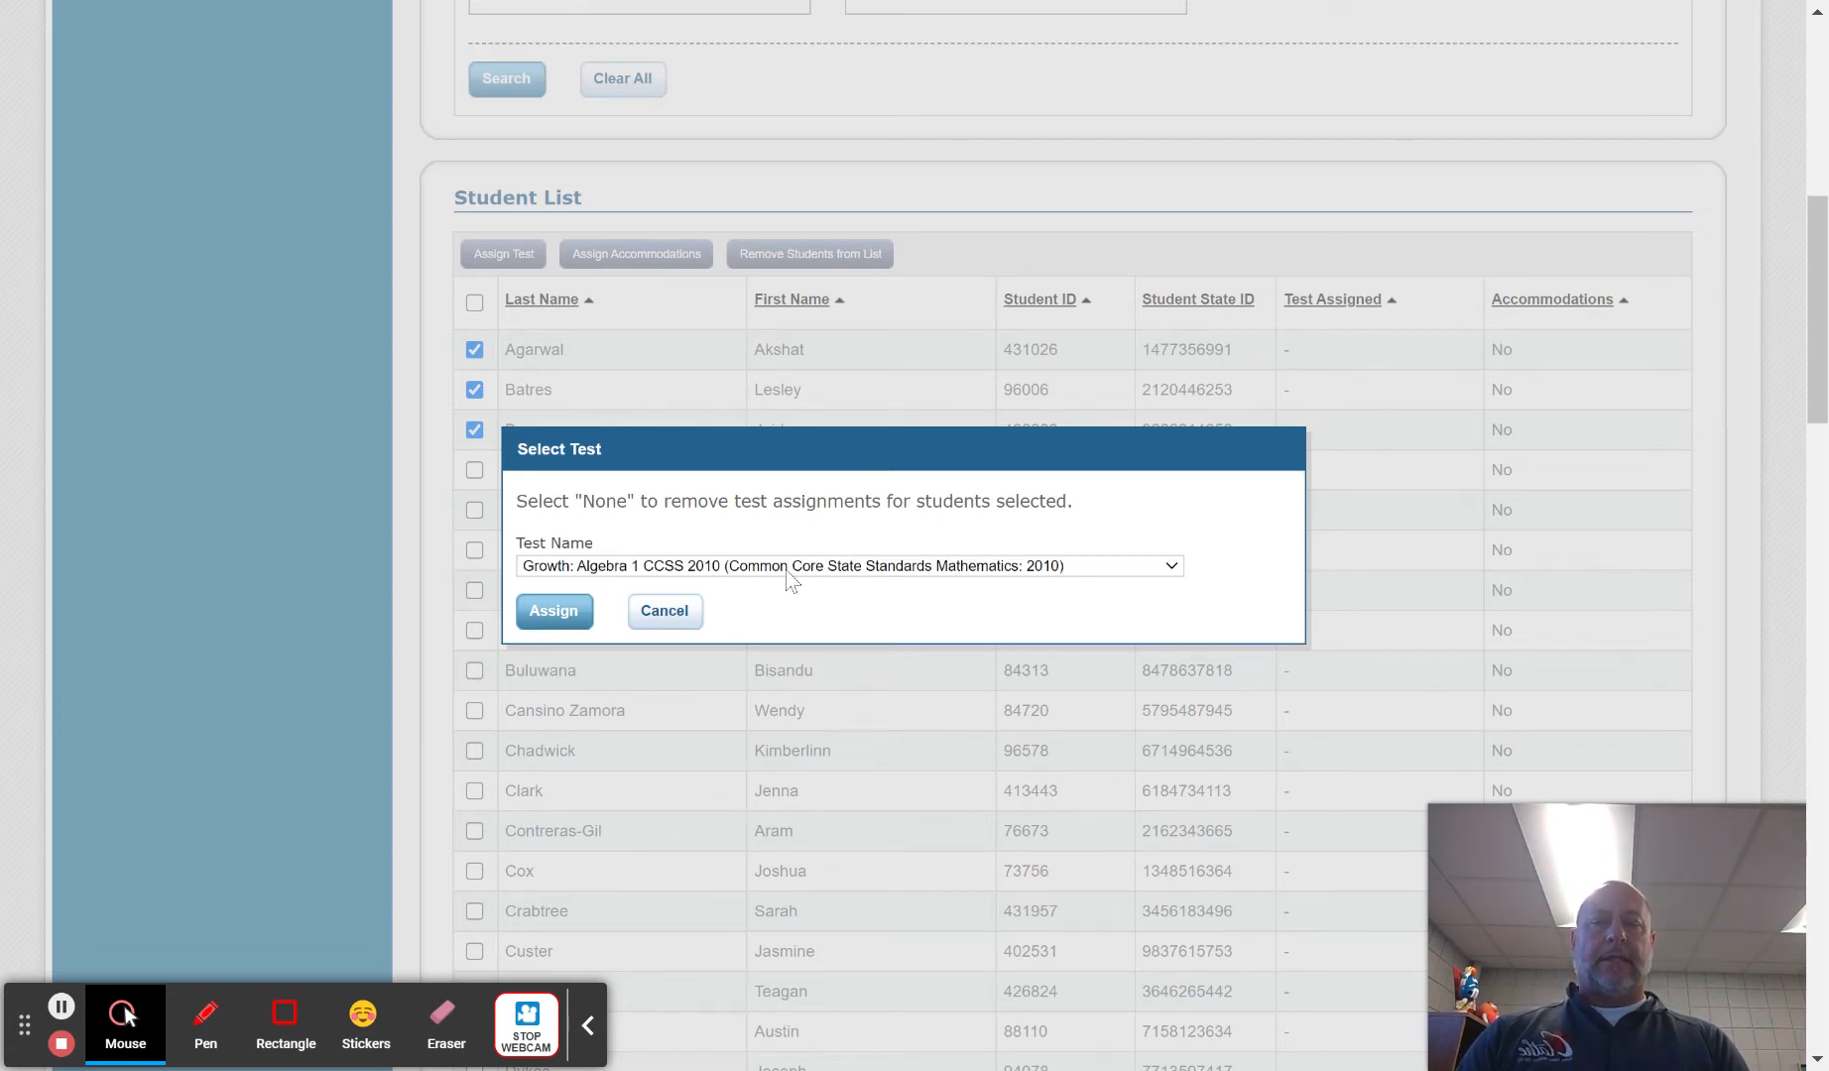
left_click(551, 620)
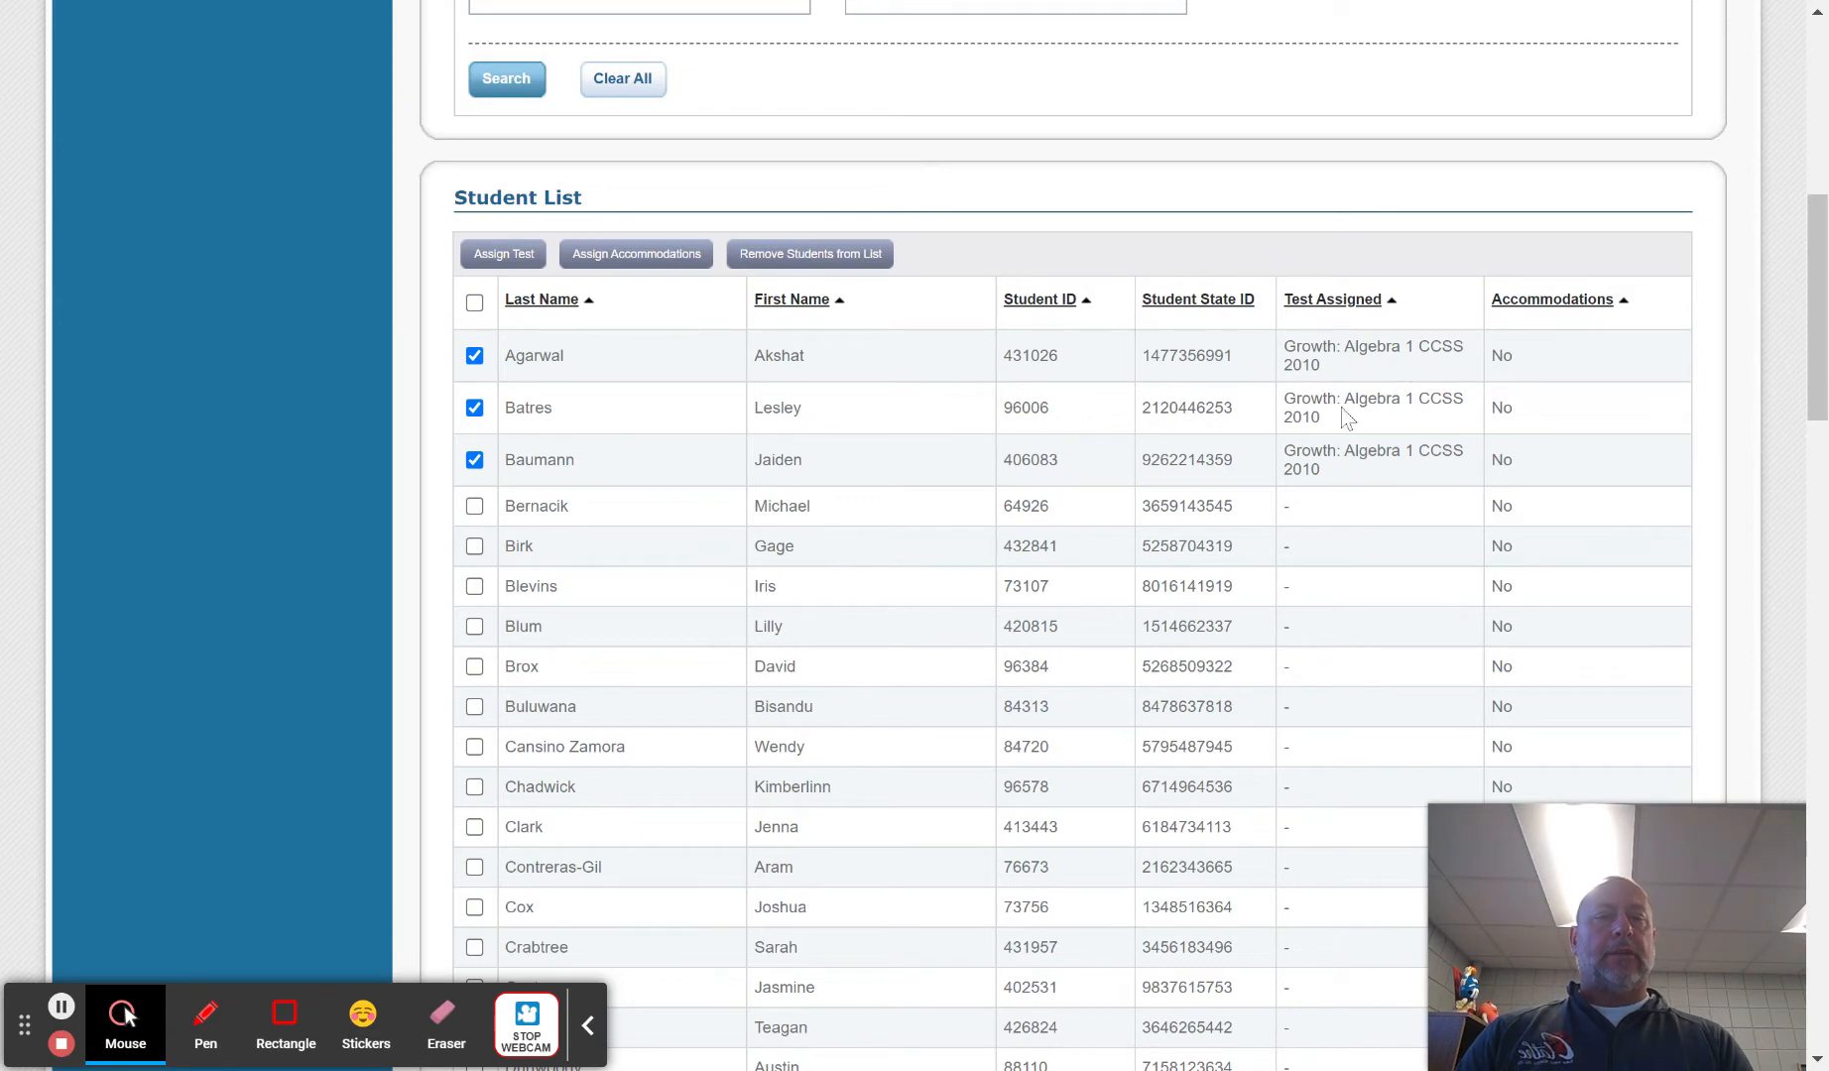
Assign the test Growth: Geometry CCSS 2010 to only the fourth through seventh students in the student list
left_click(474, 506)
left_click(474, 546)
left_click(475, 586)
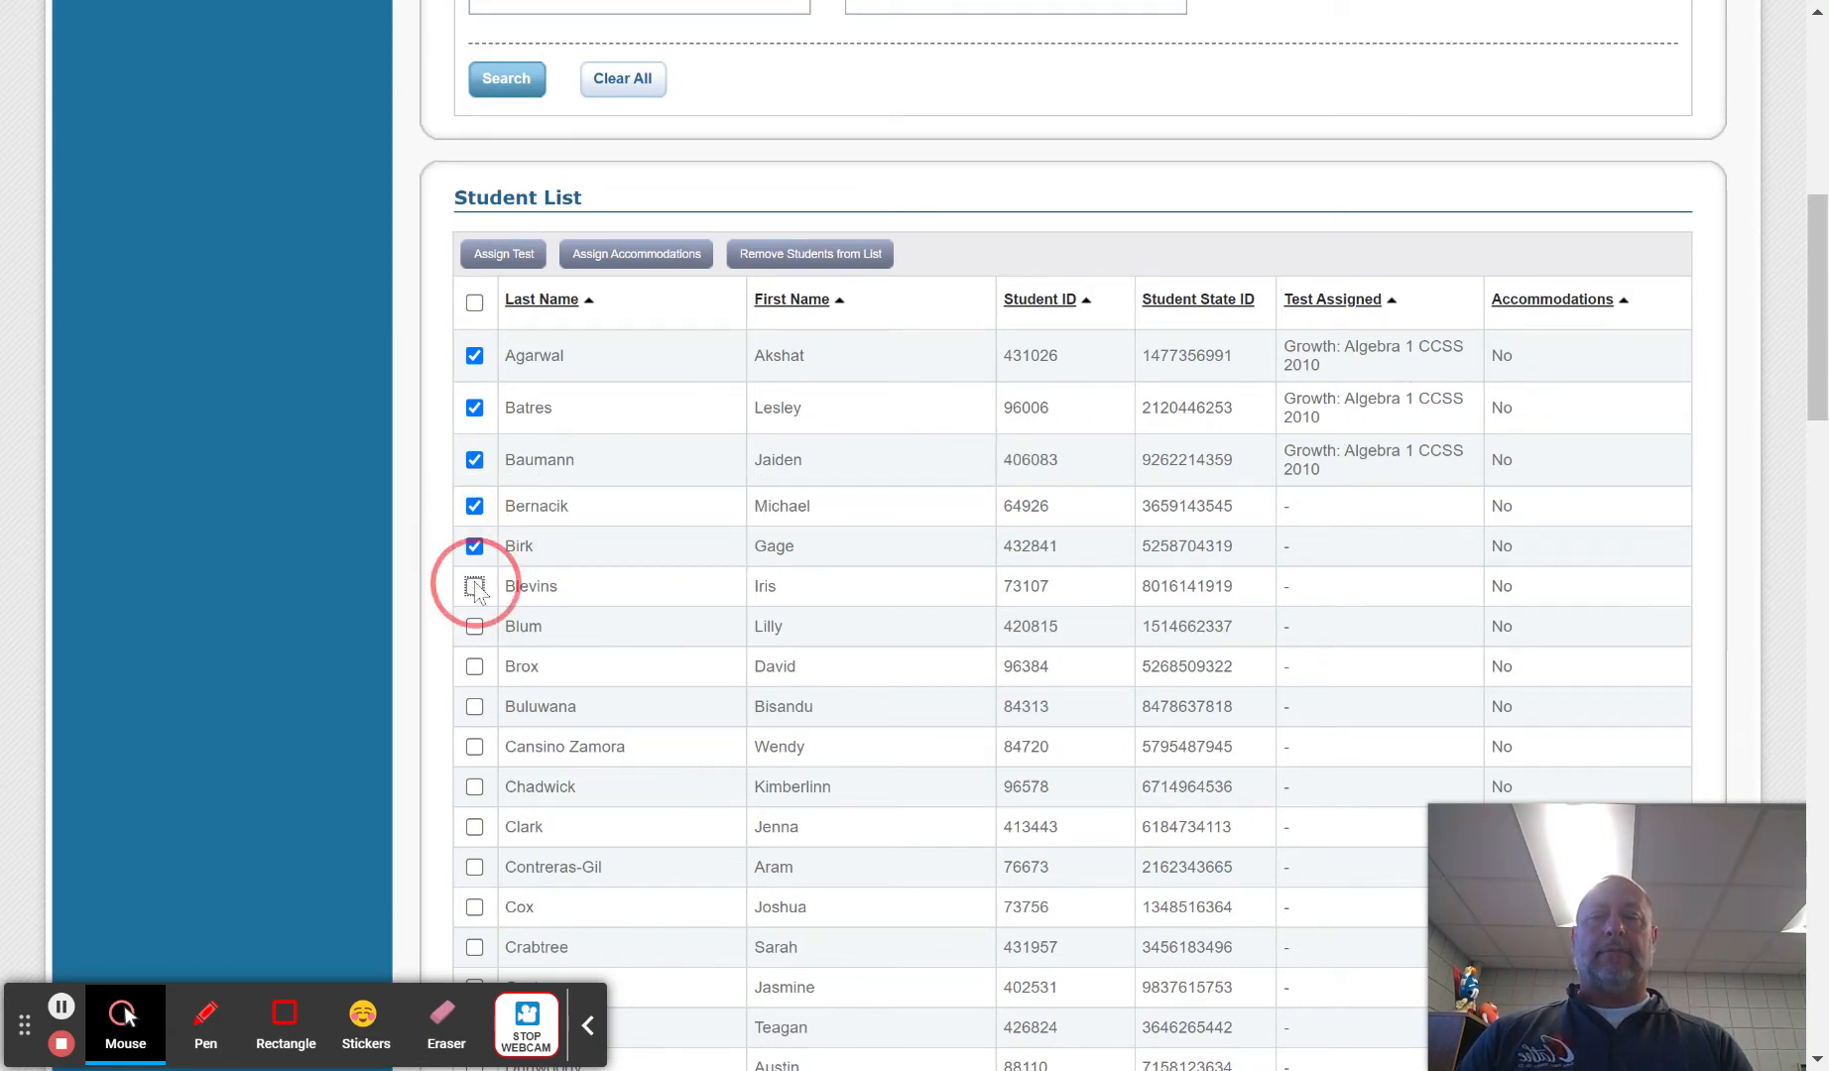
left_click(474, 625)
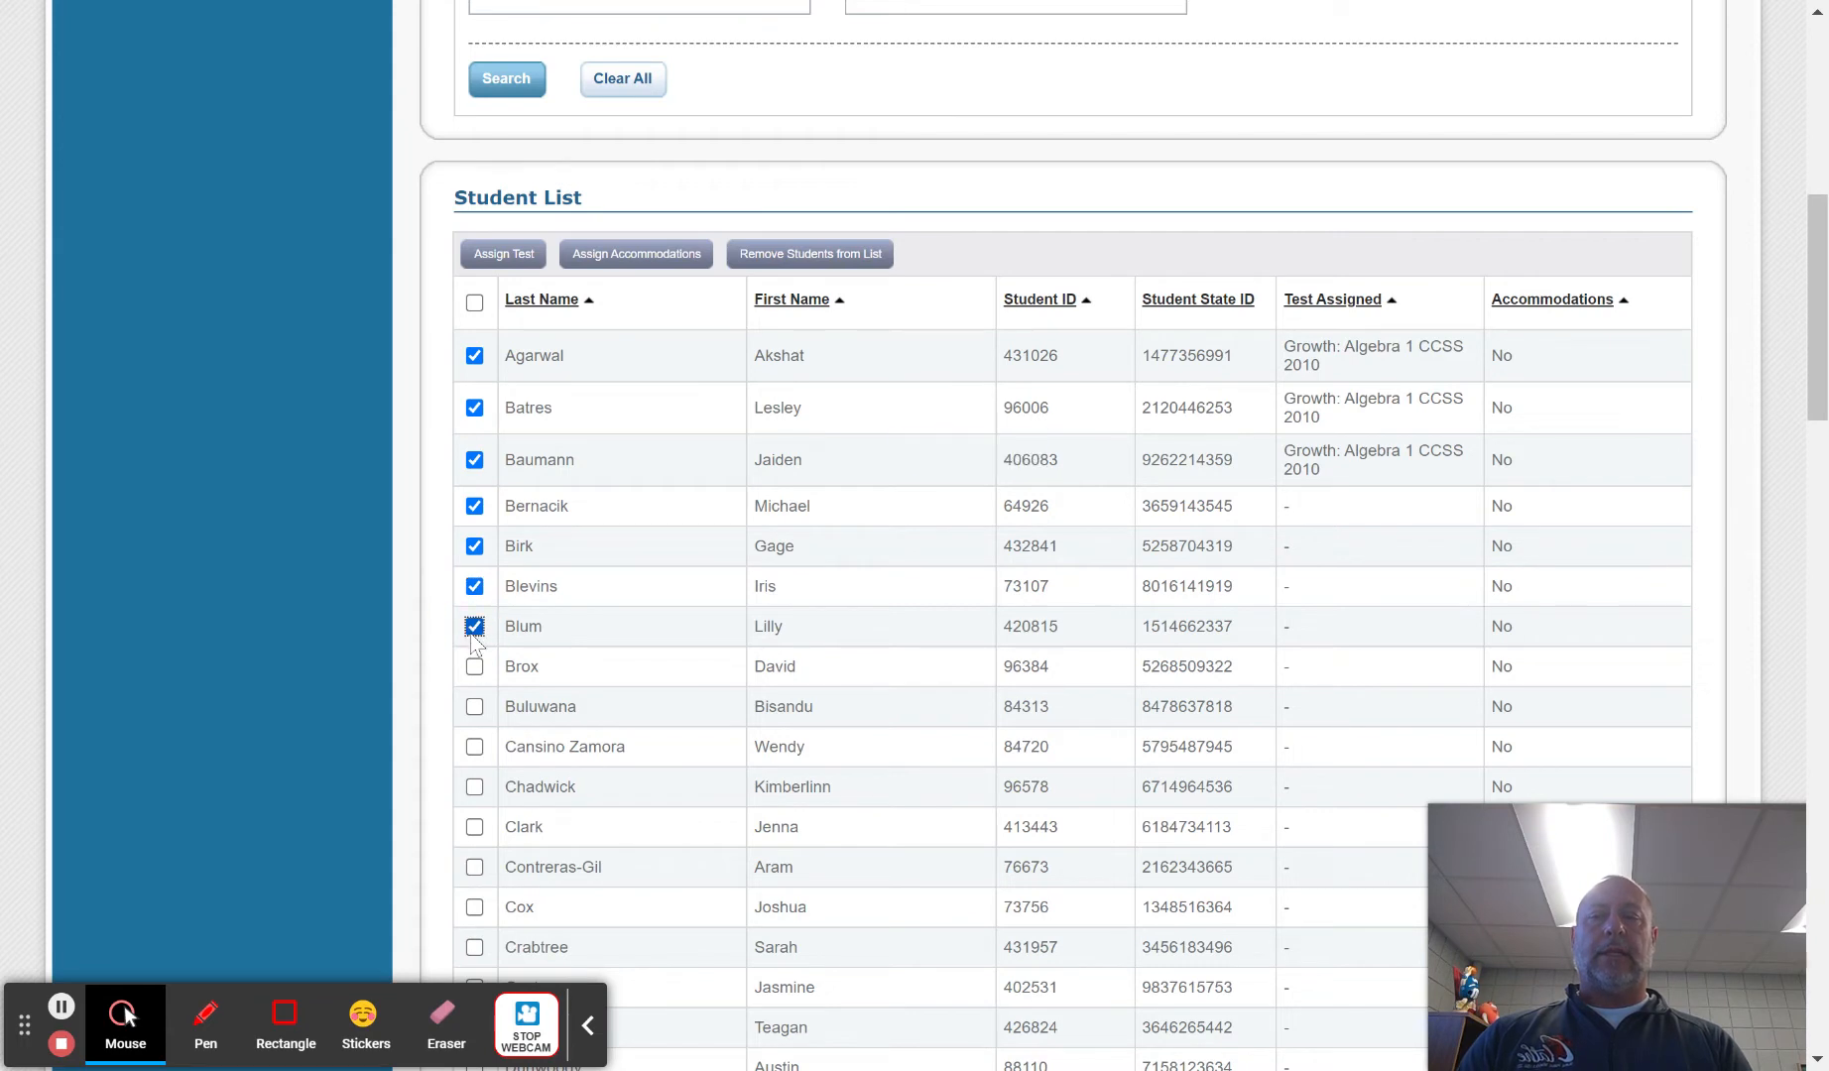
left_click(474, 355)
left_click(474, 408)
left_click(474, 459)
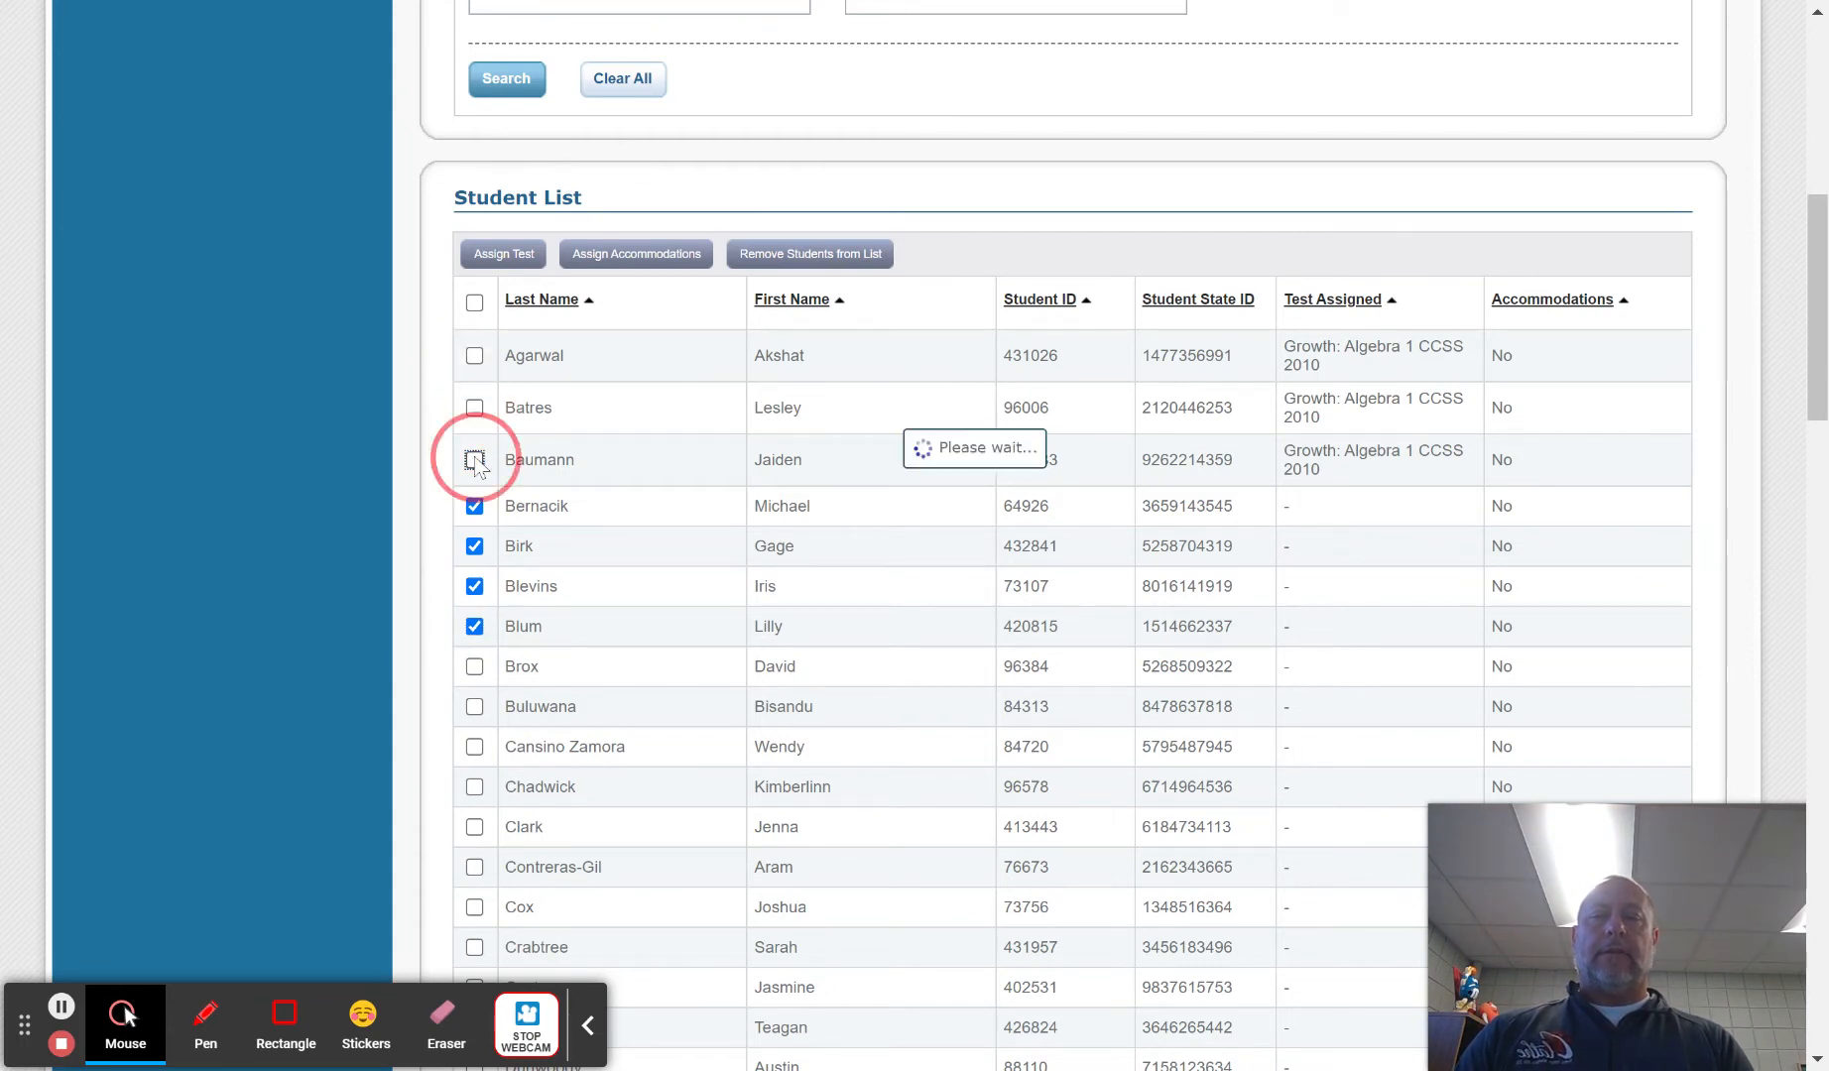
left_click(506, 256)
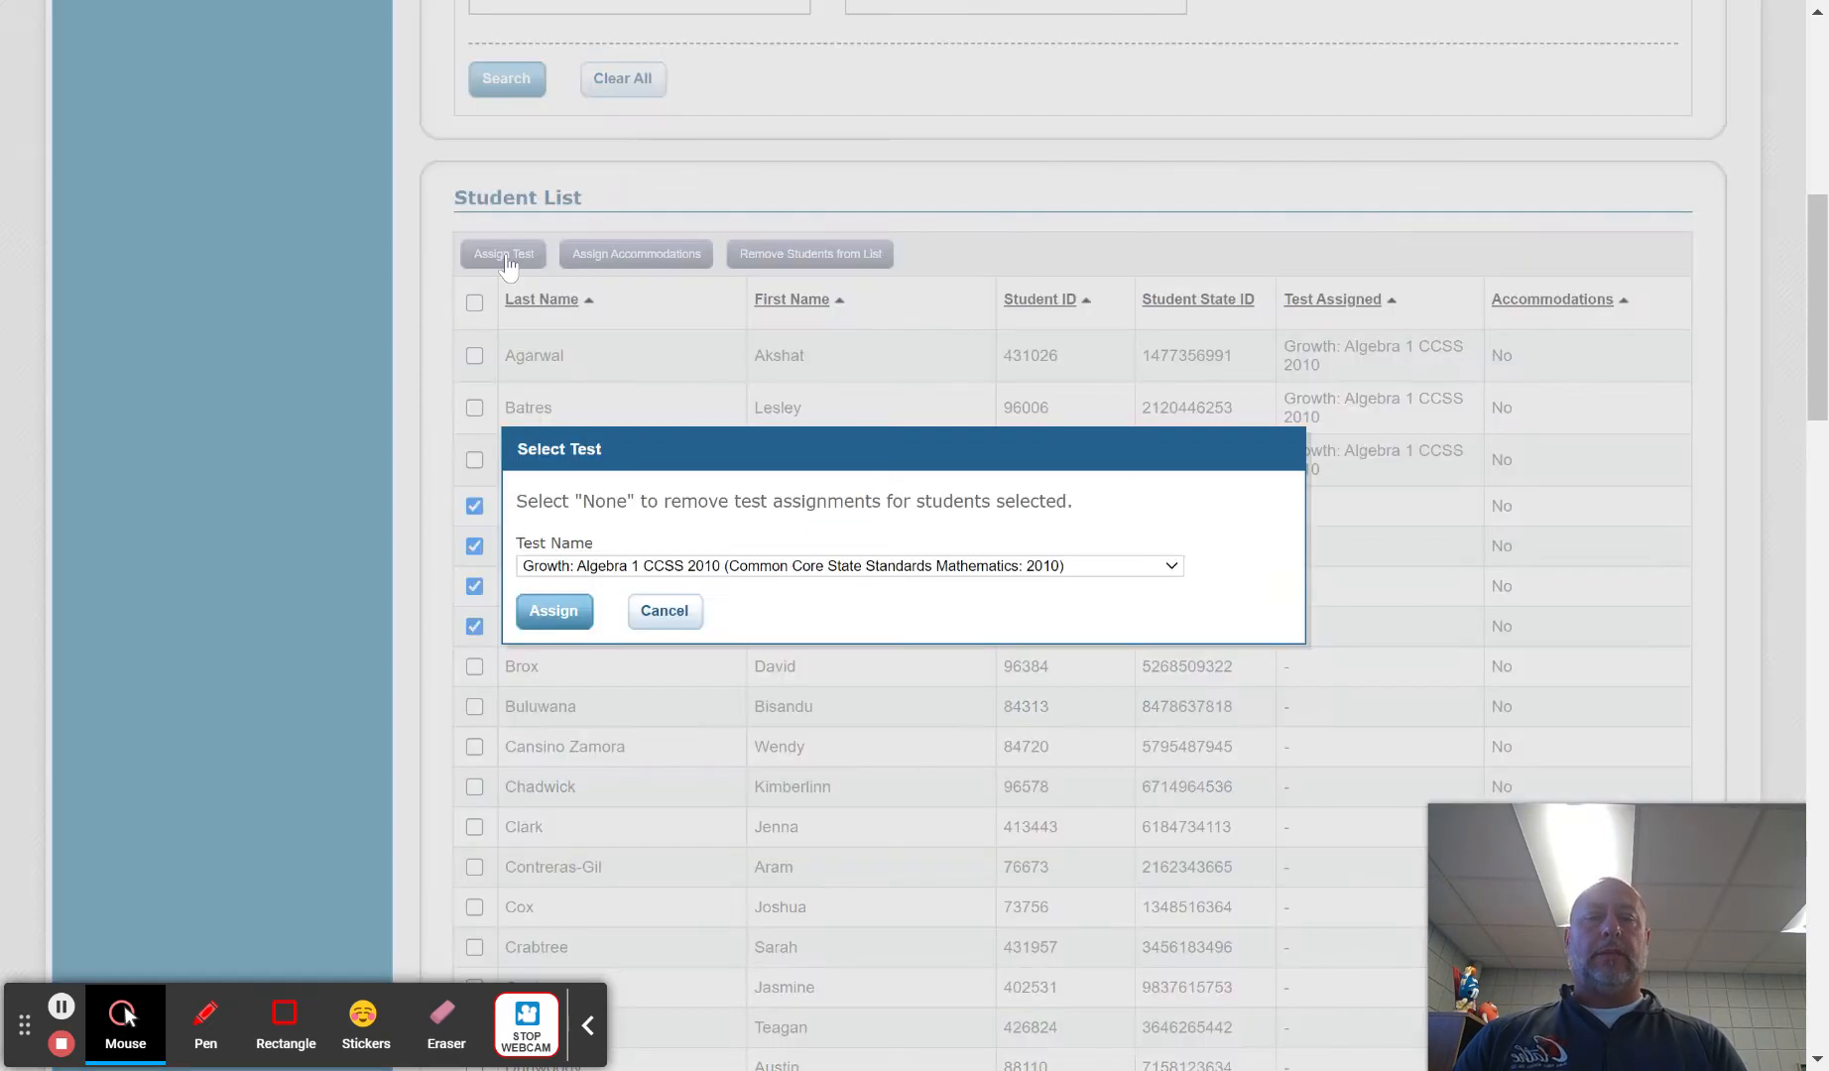
left_click(1081, 564)
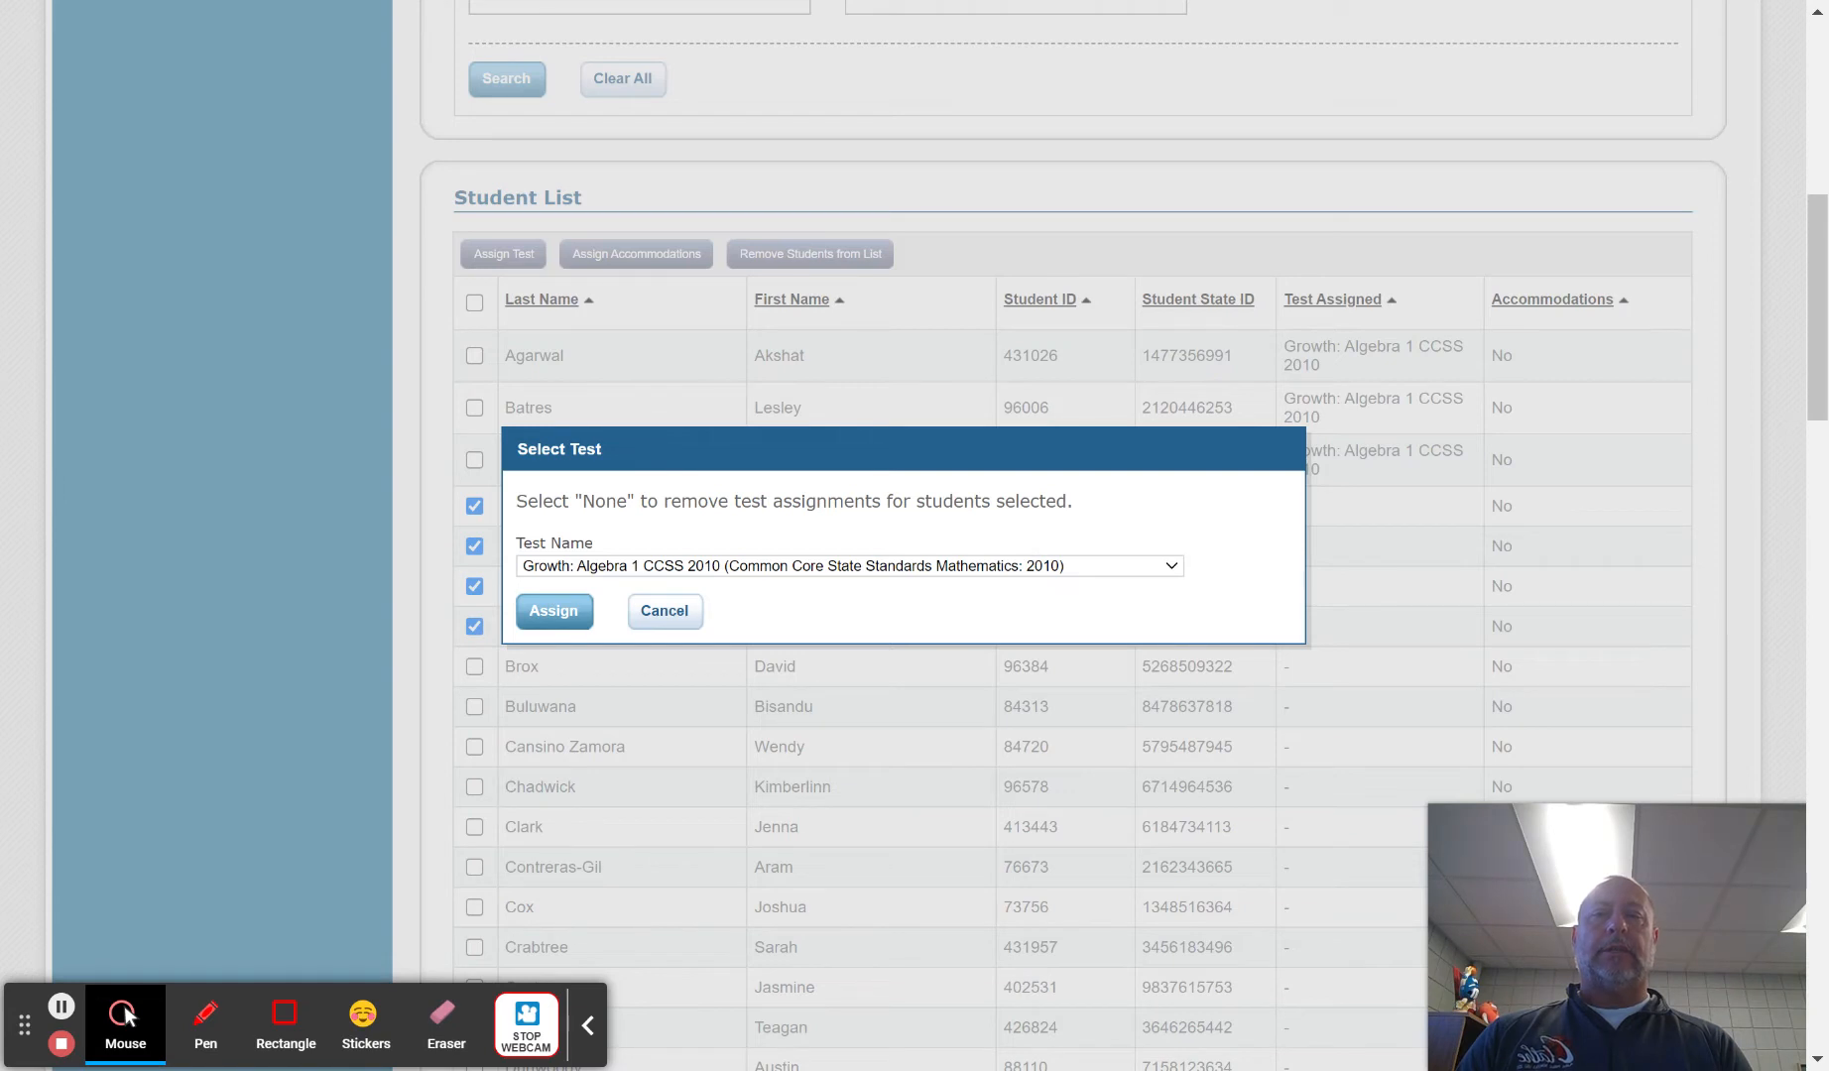
left_click(615, 569)
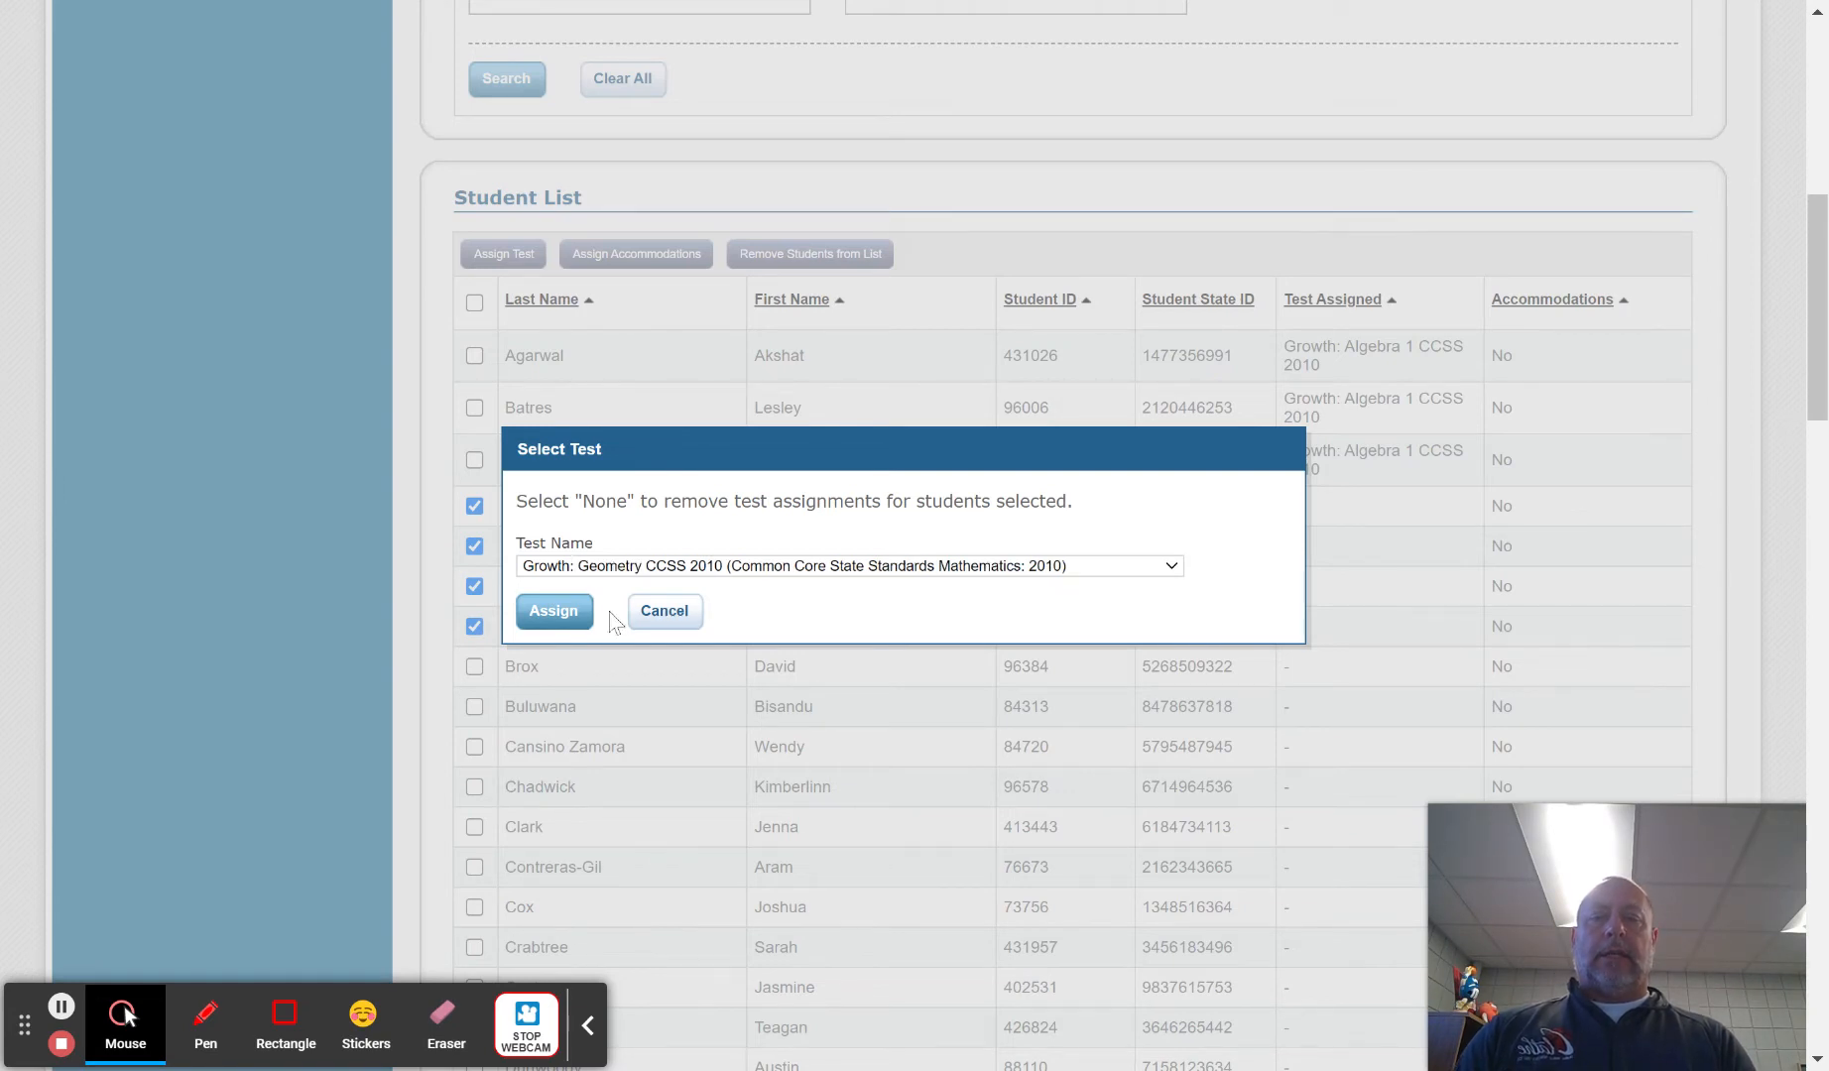
left_click(552, 613)
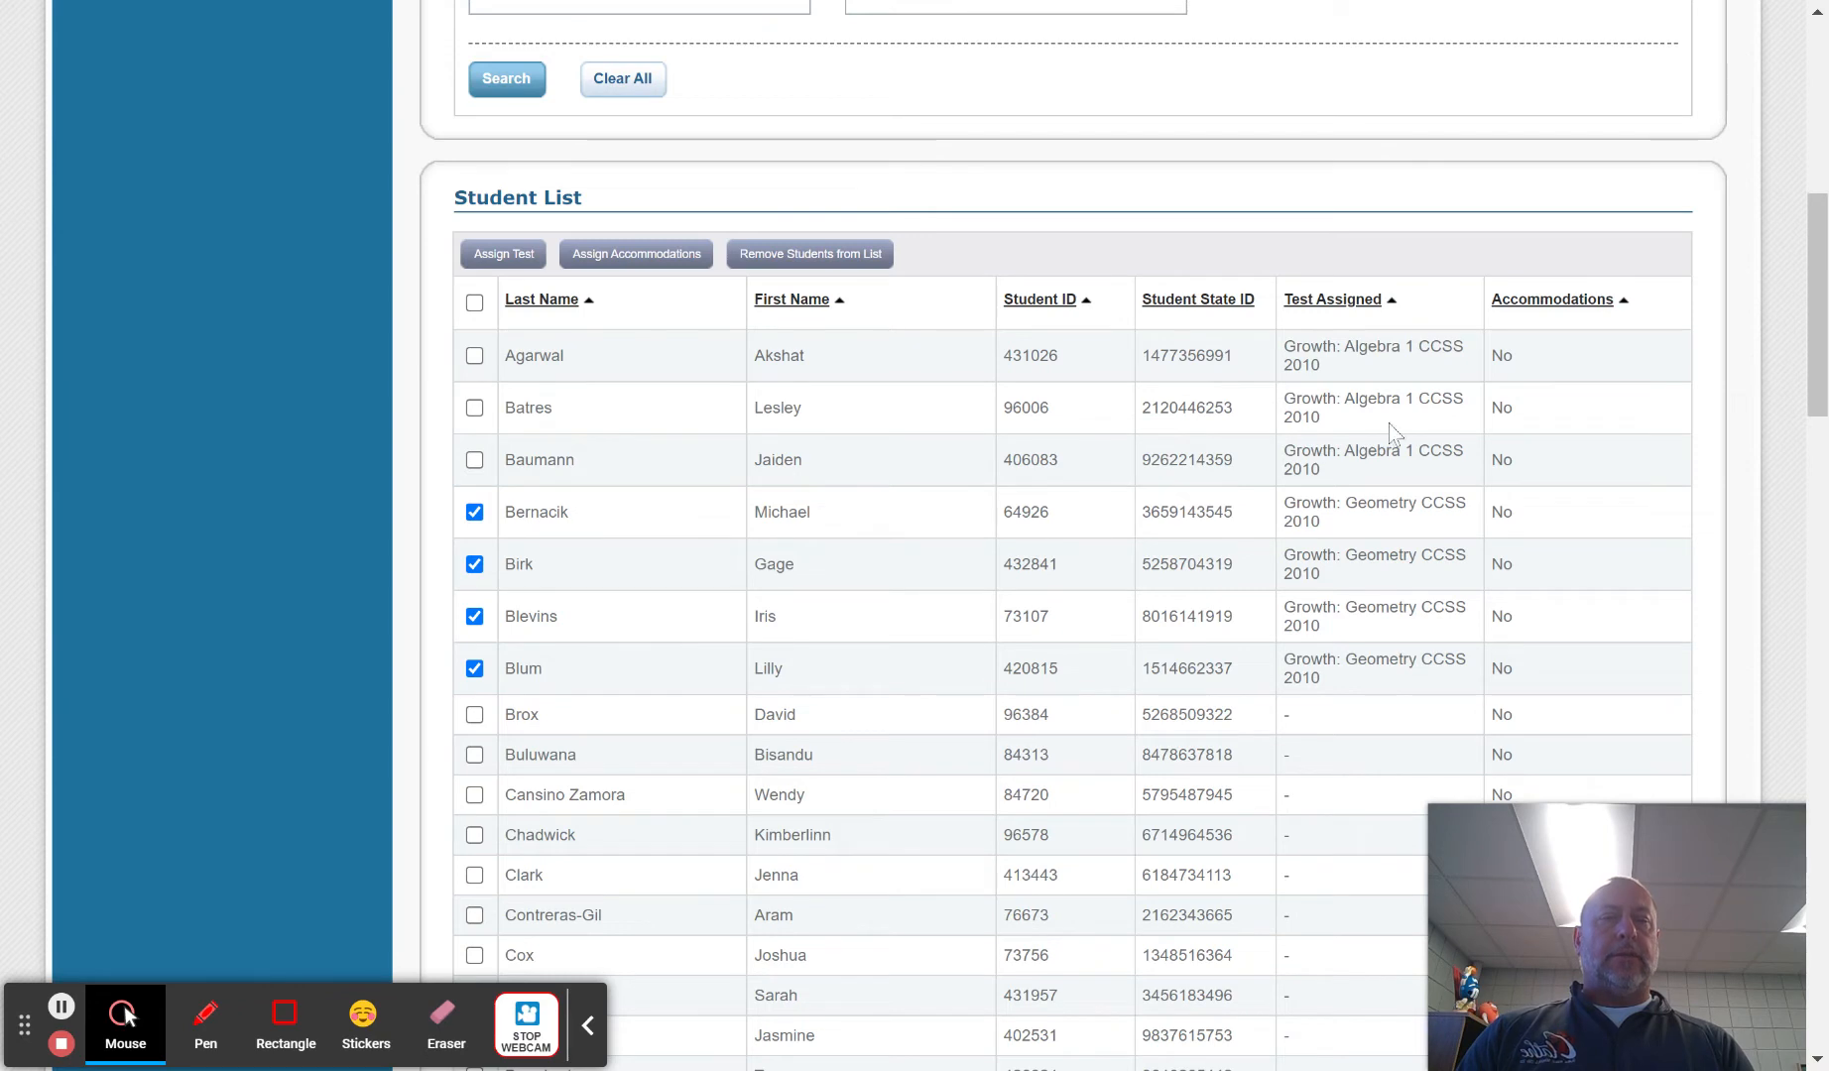
Deselect the four students assigned the Geometry test
left_click(475, 511)
left_click(474, 563)
left_click(474, 616)
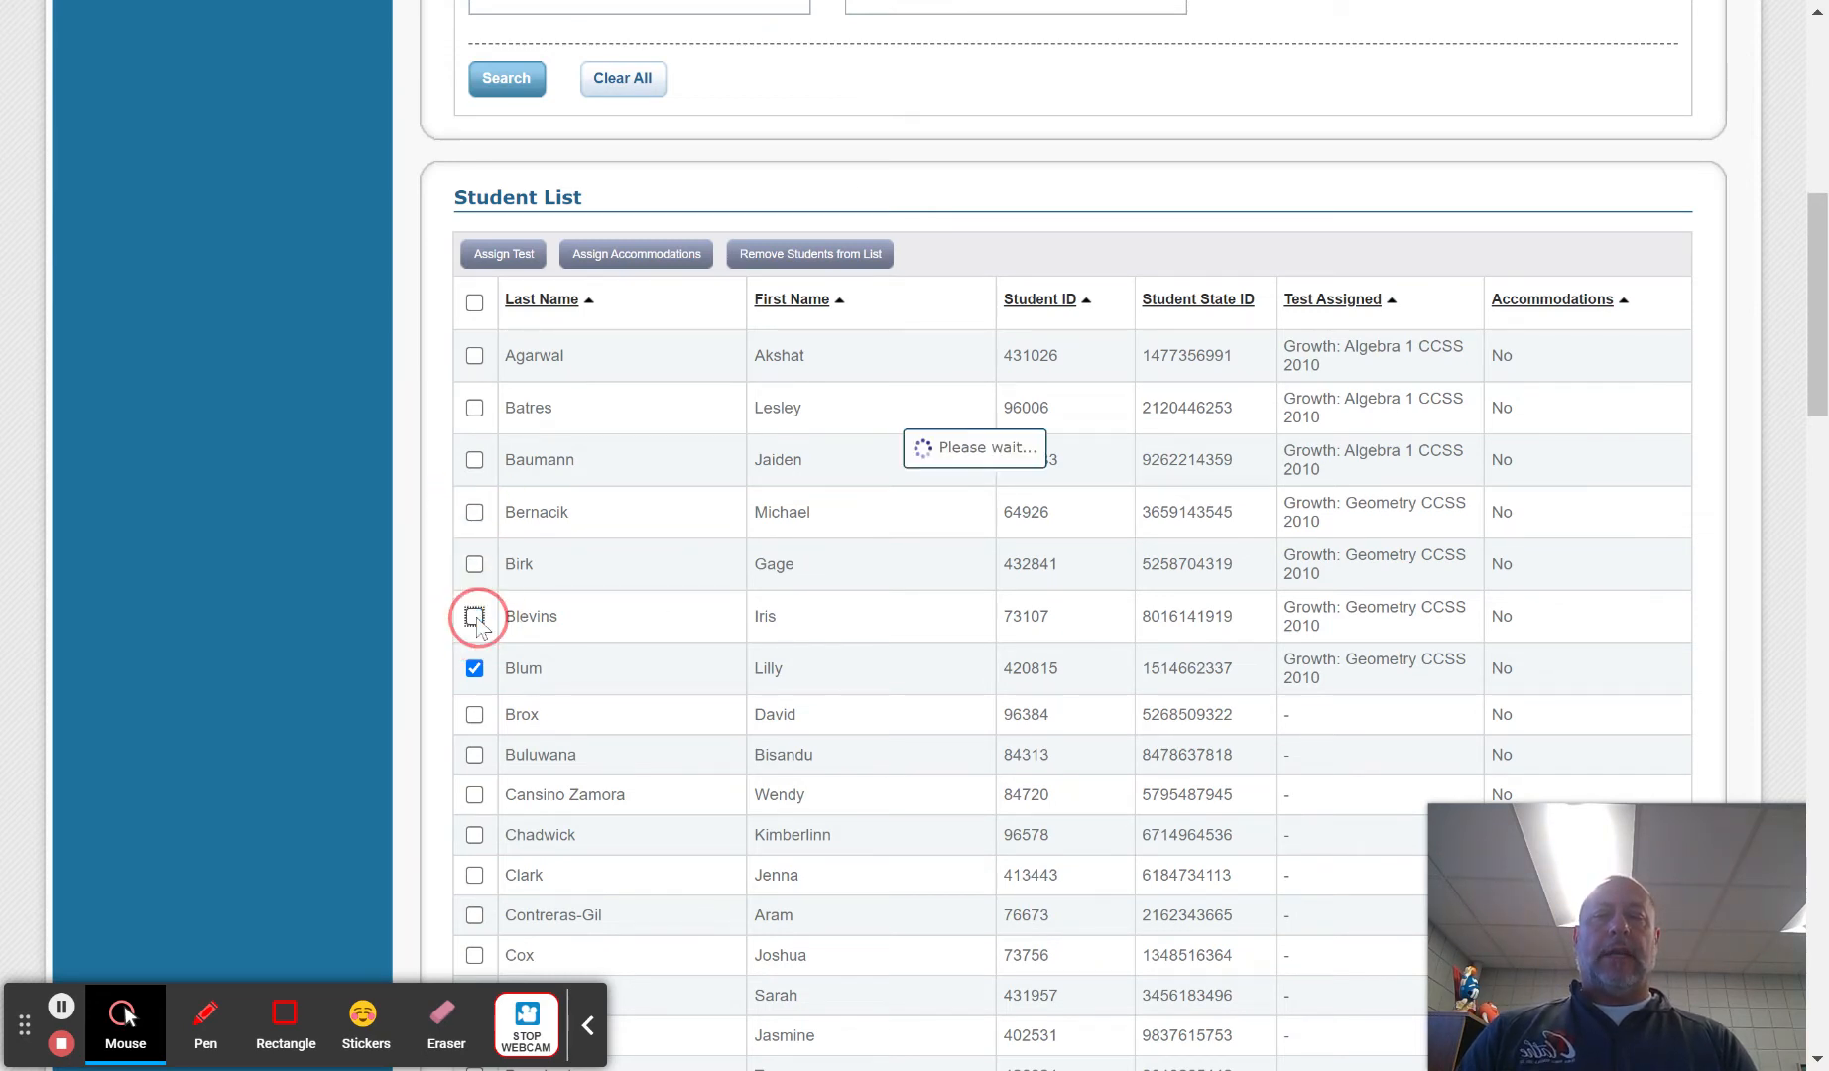
left_click(475, 669)
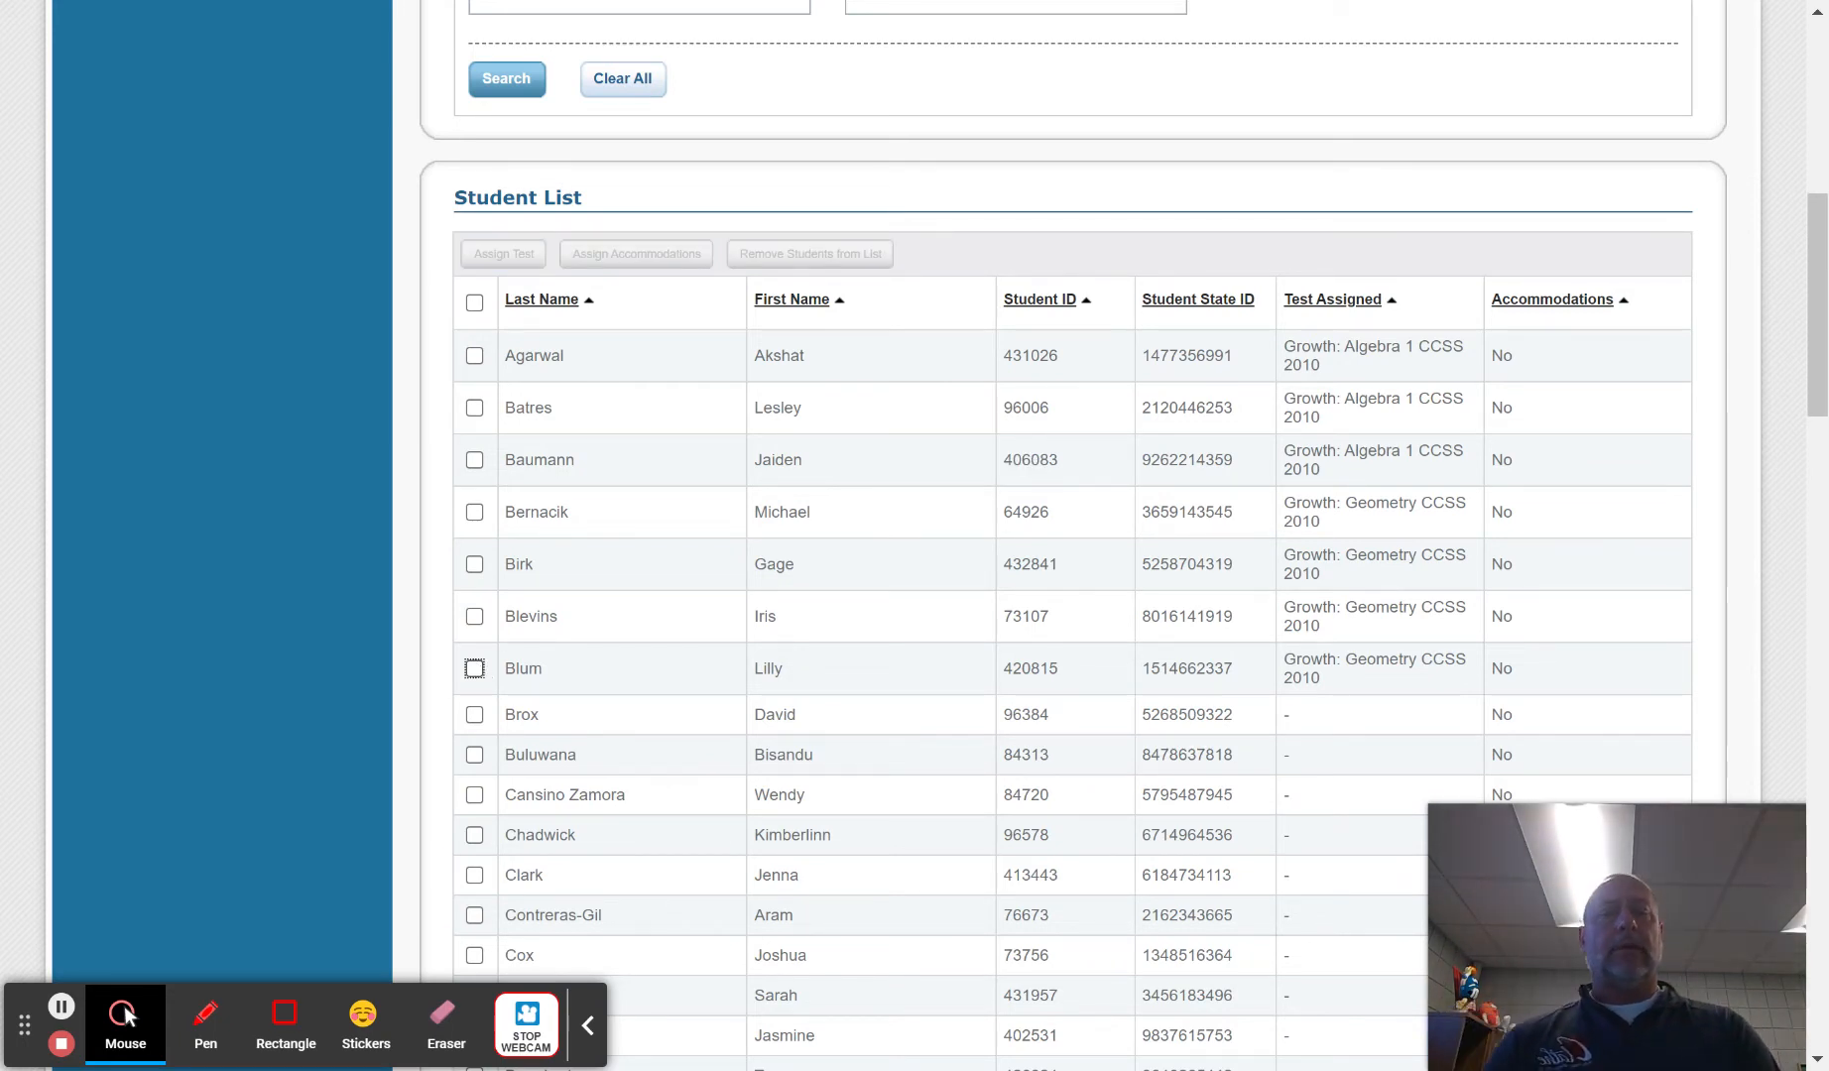
Assign the first student in the student list text-to-speech for answer choices, question directions and questions/prompts, and deselect that student
mouse_move(511, 422)
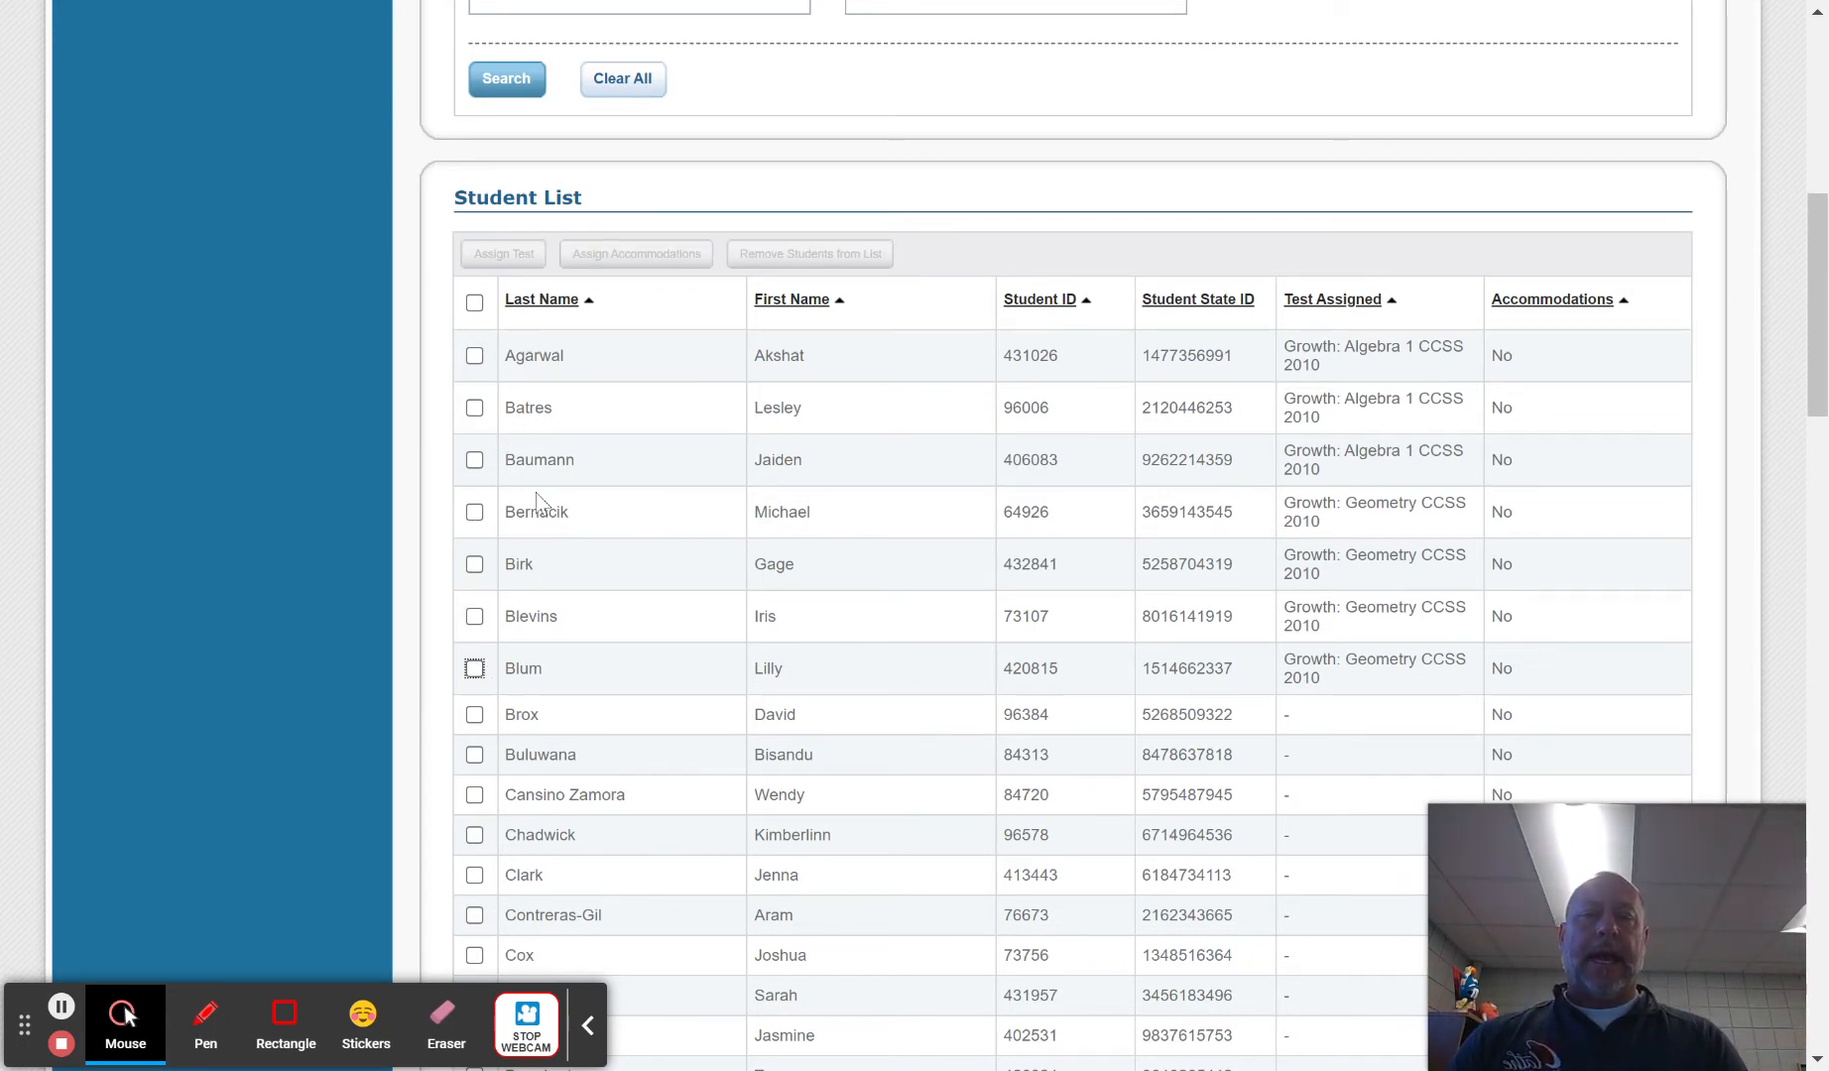
left_click(475, 357)
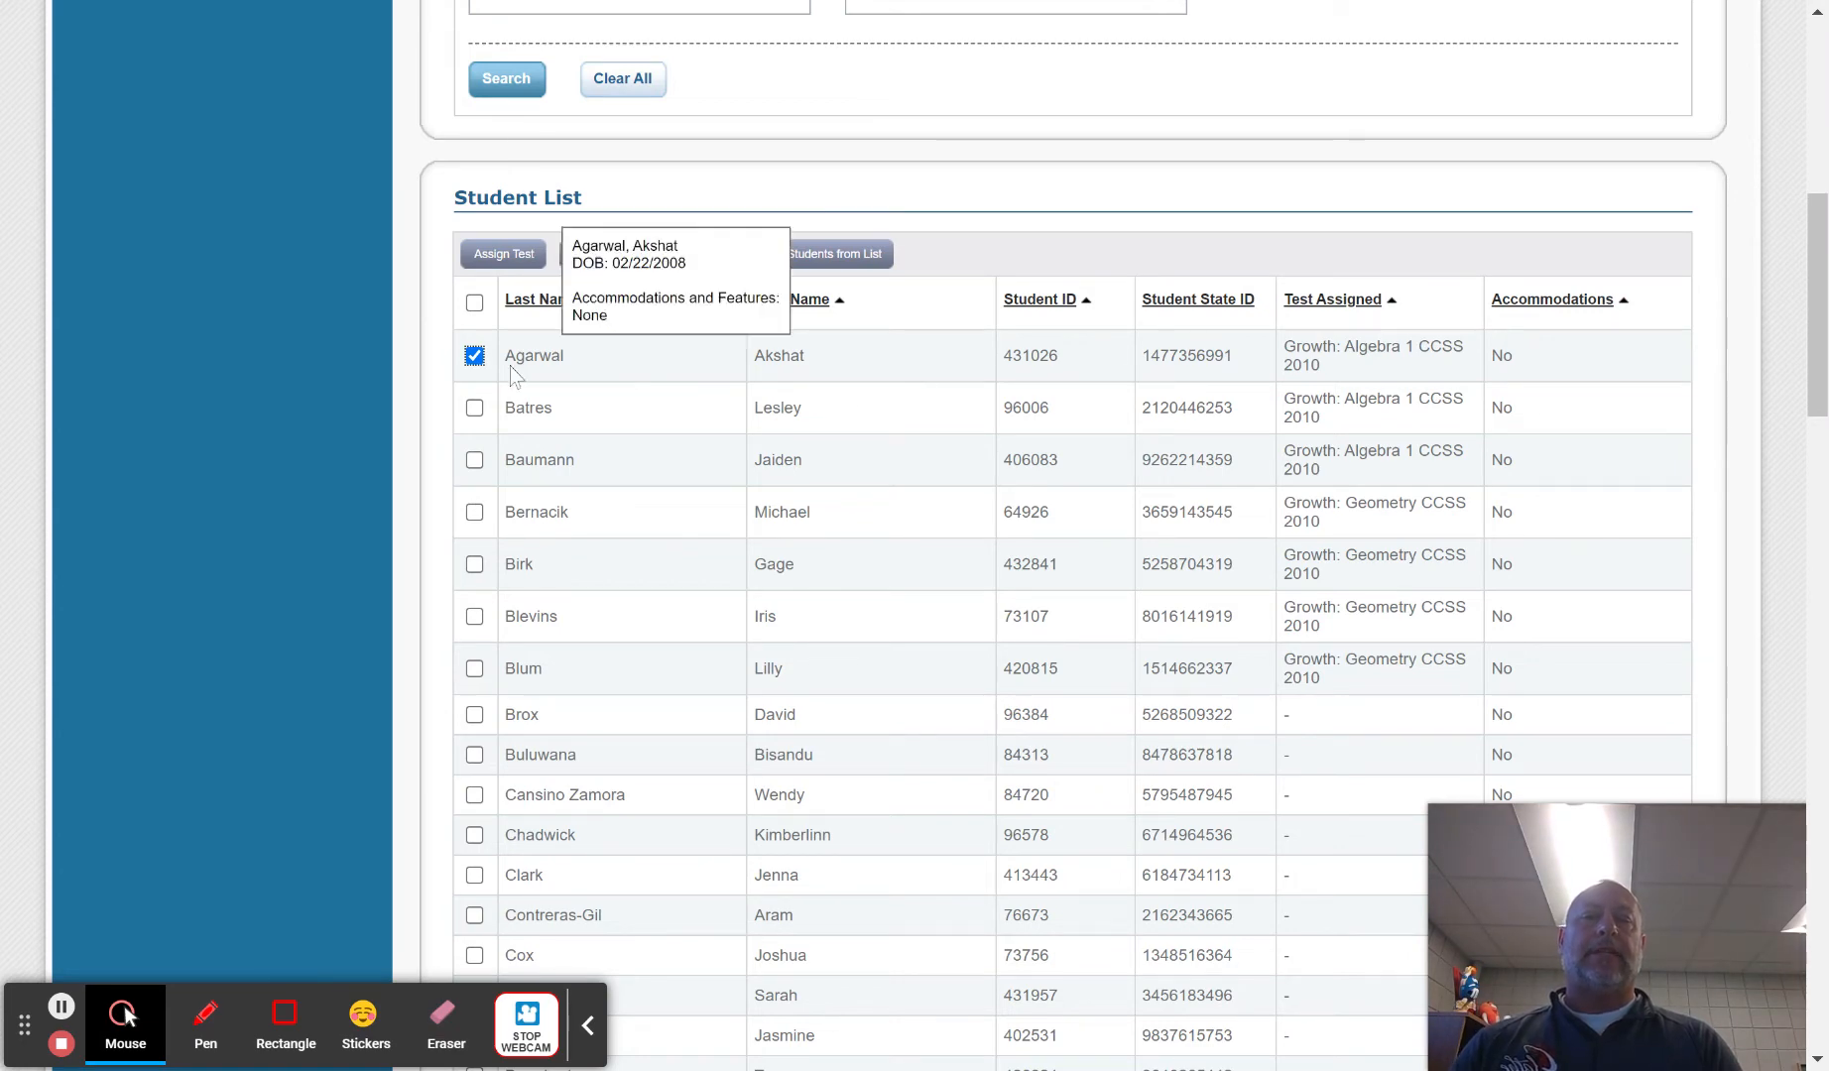
left_click(605, 266)
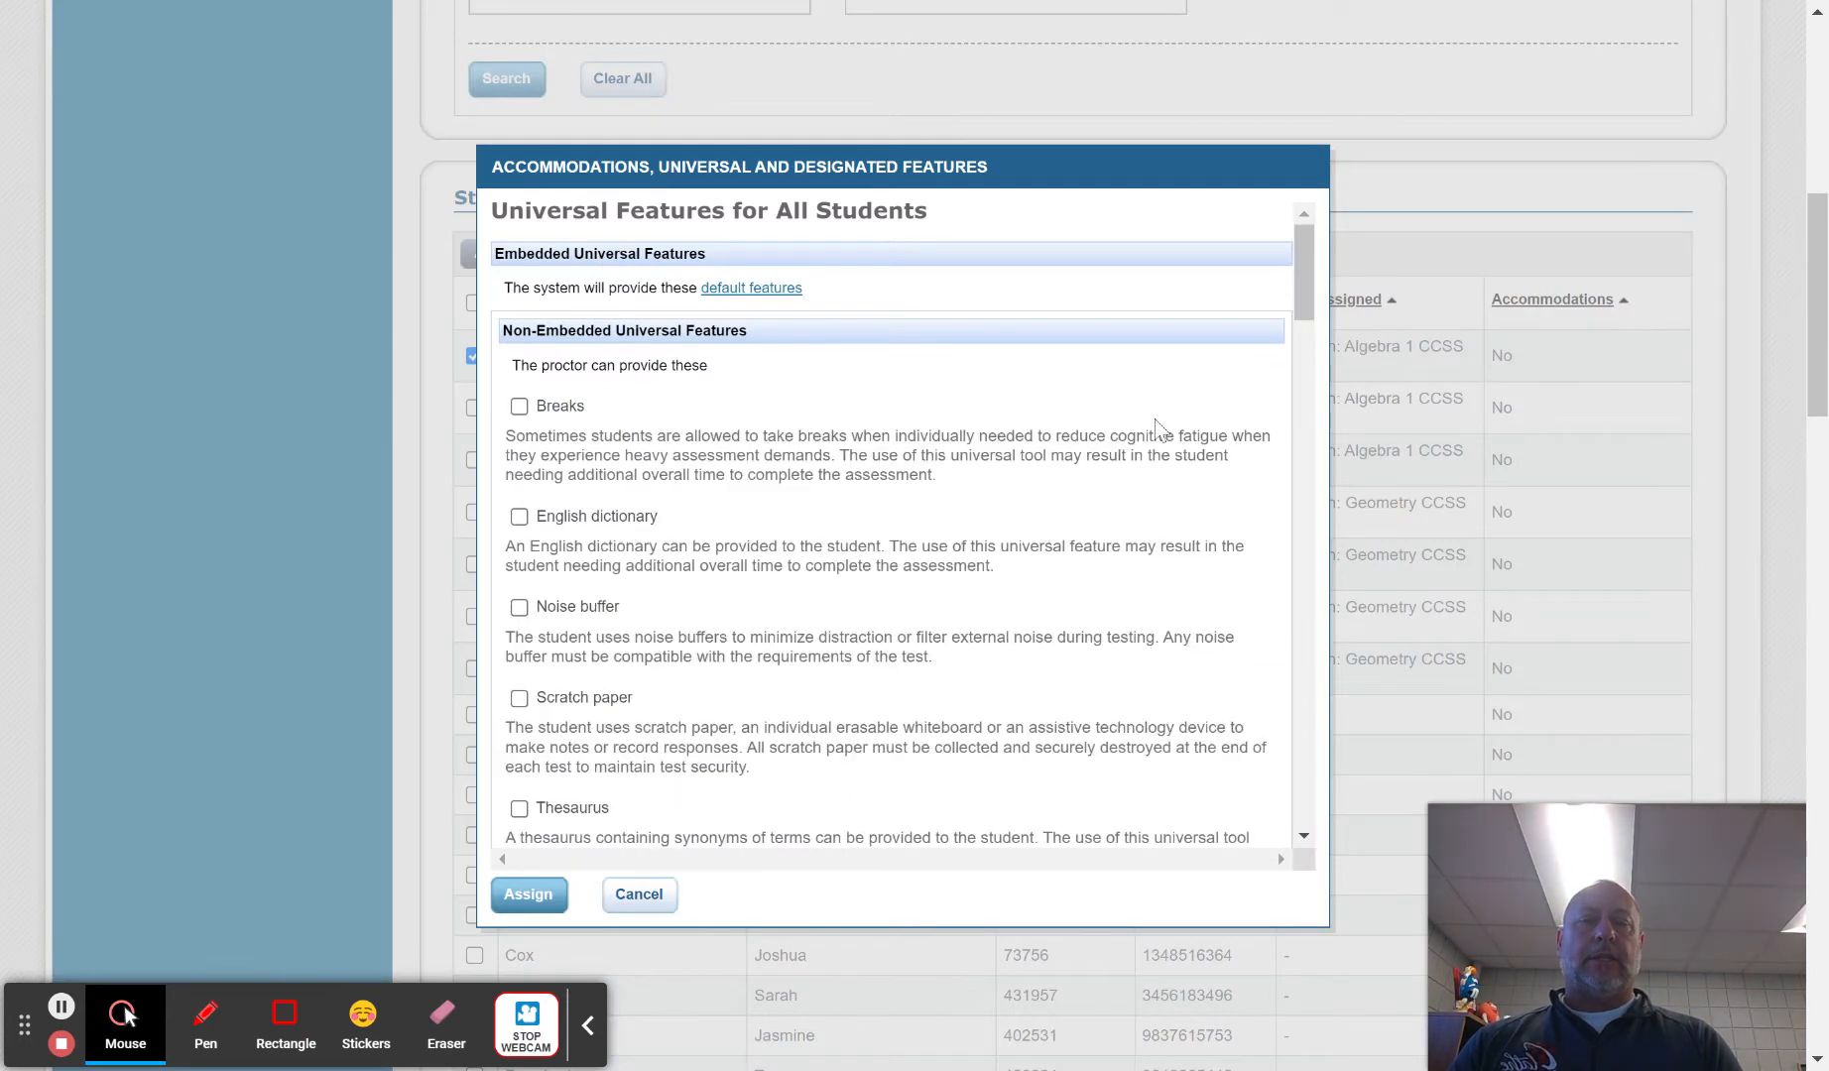
left_click_drag(1301, 270, 1302, 376)
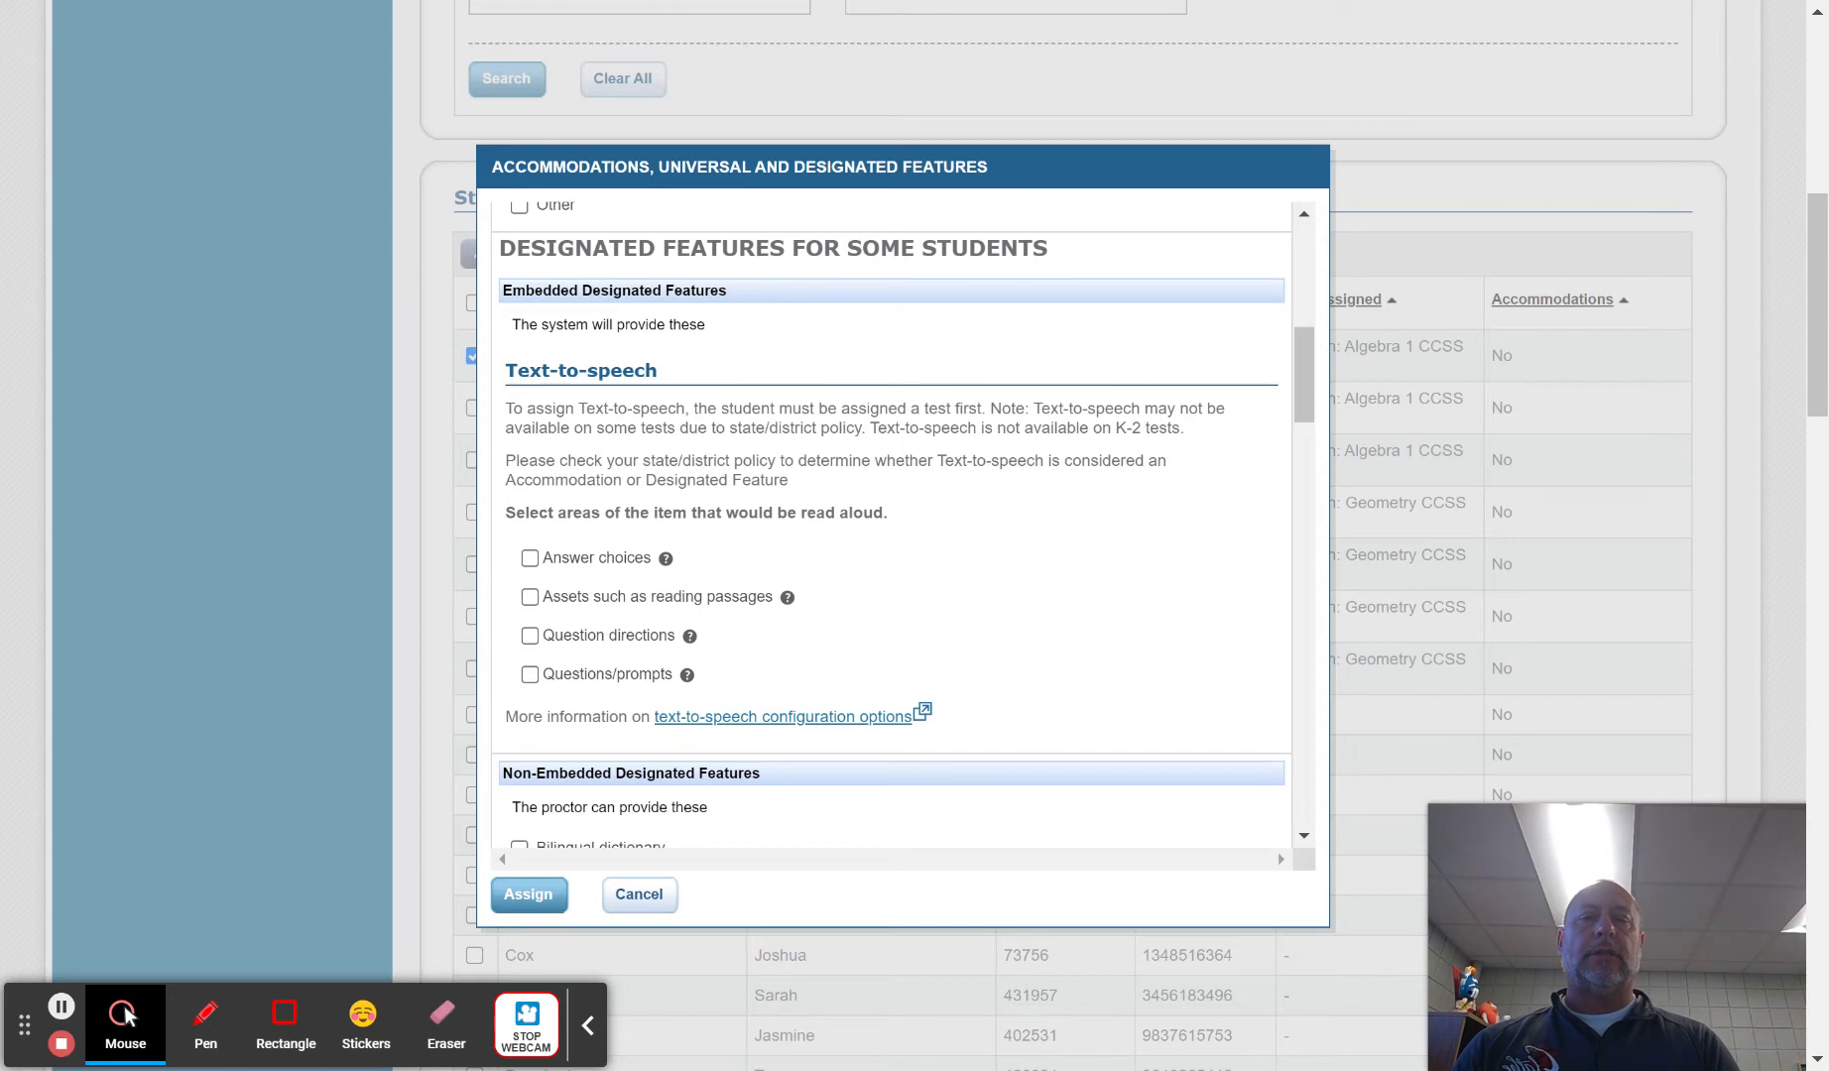
left_click_drag(1305, 385, 1307, 404)
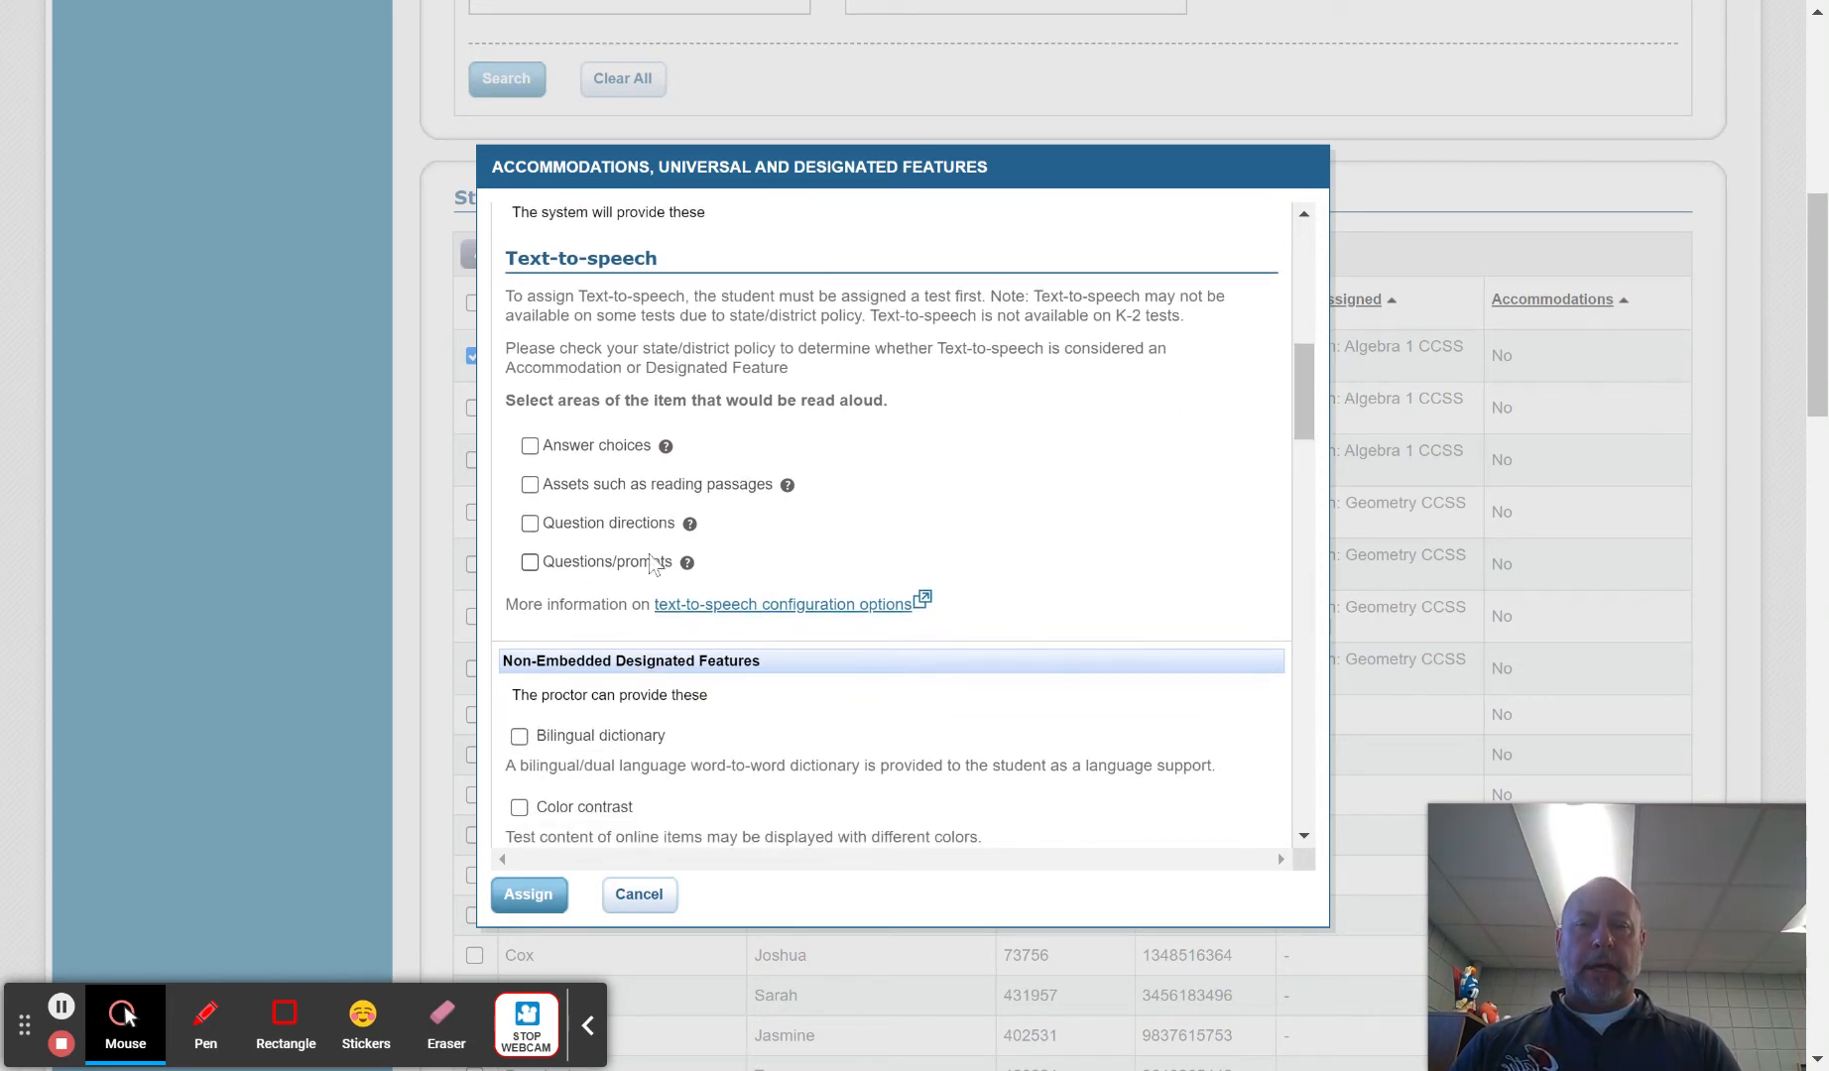
left_click(529, 446)
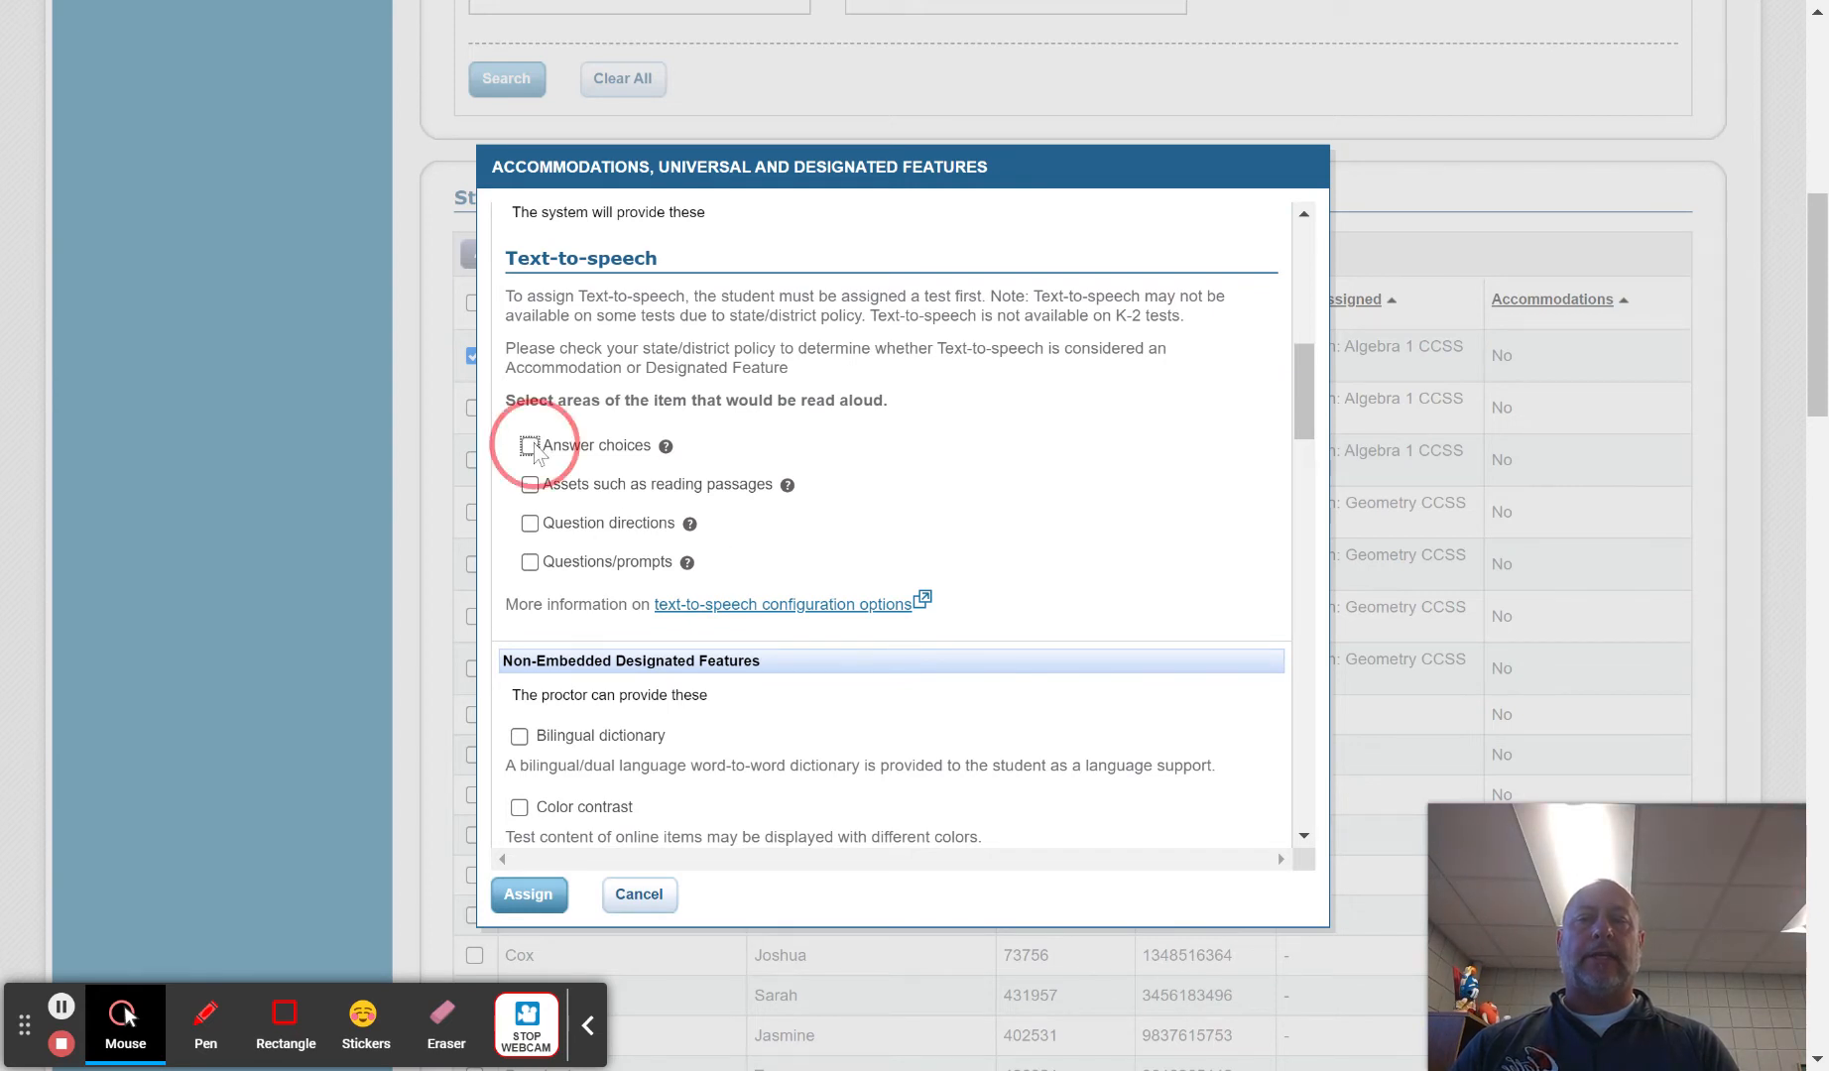
left_click(530, 524)
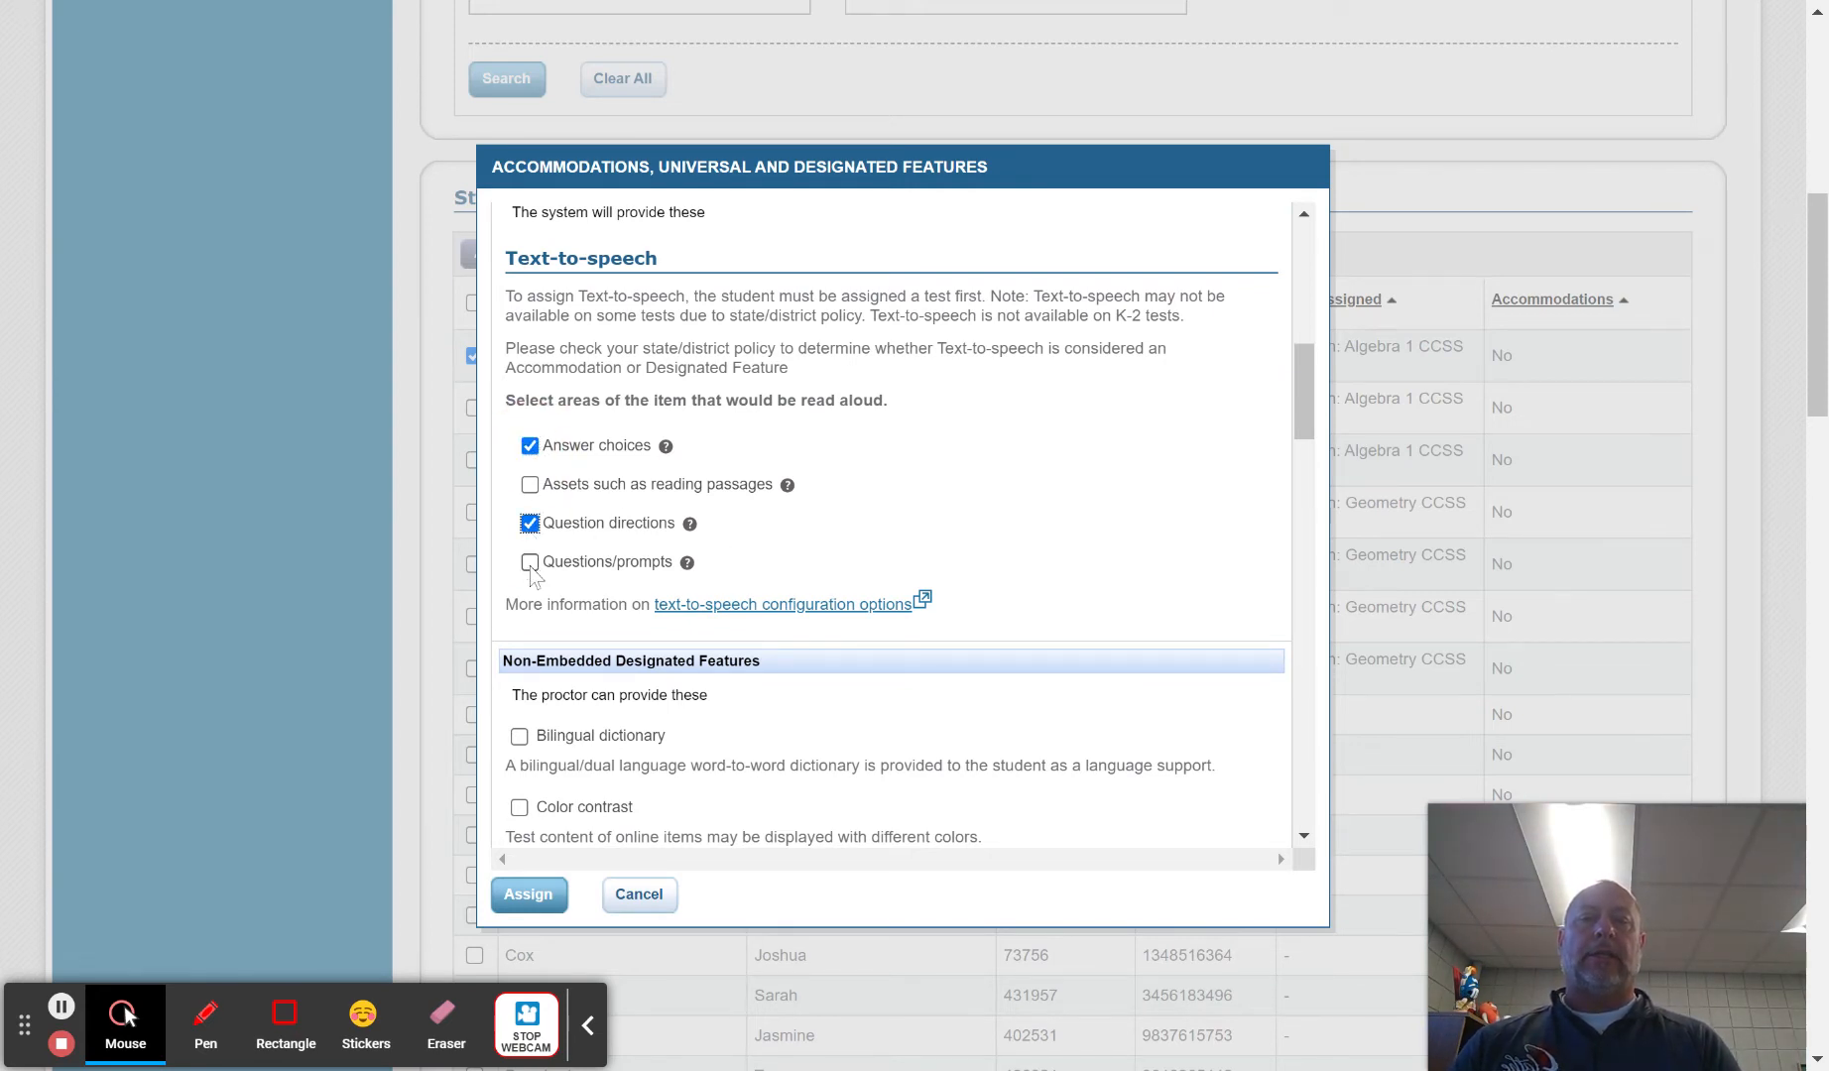
left_click(531, 562)
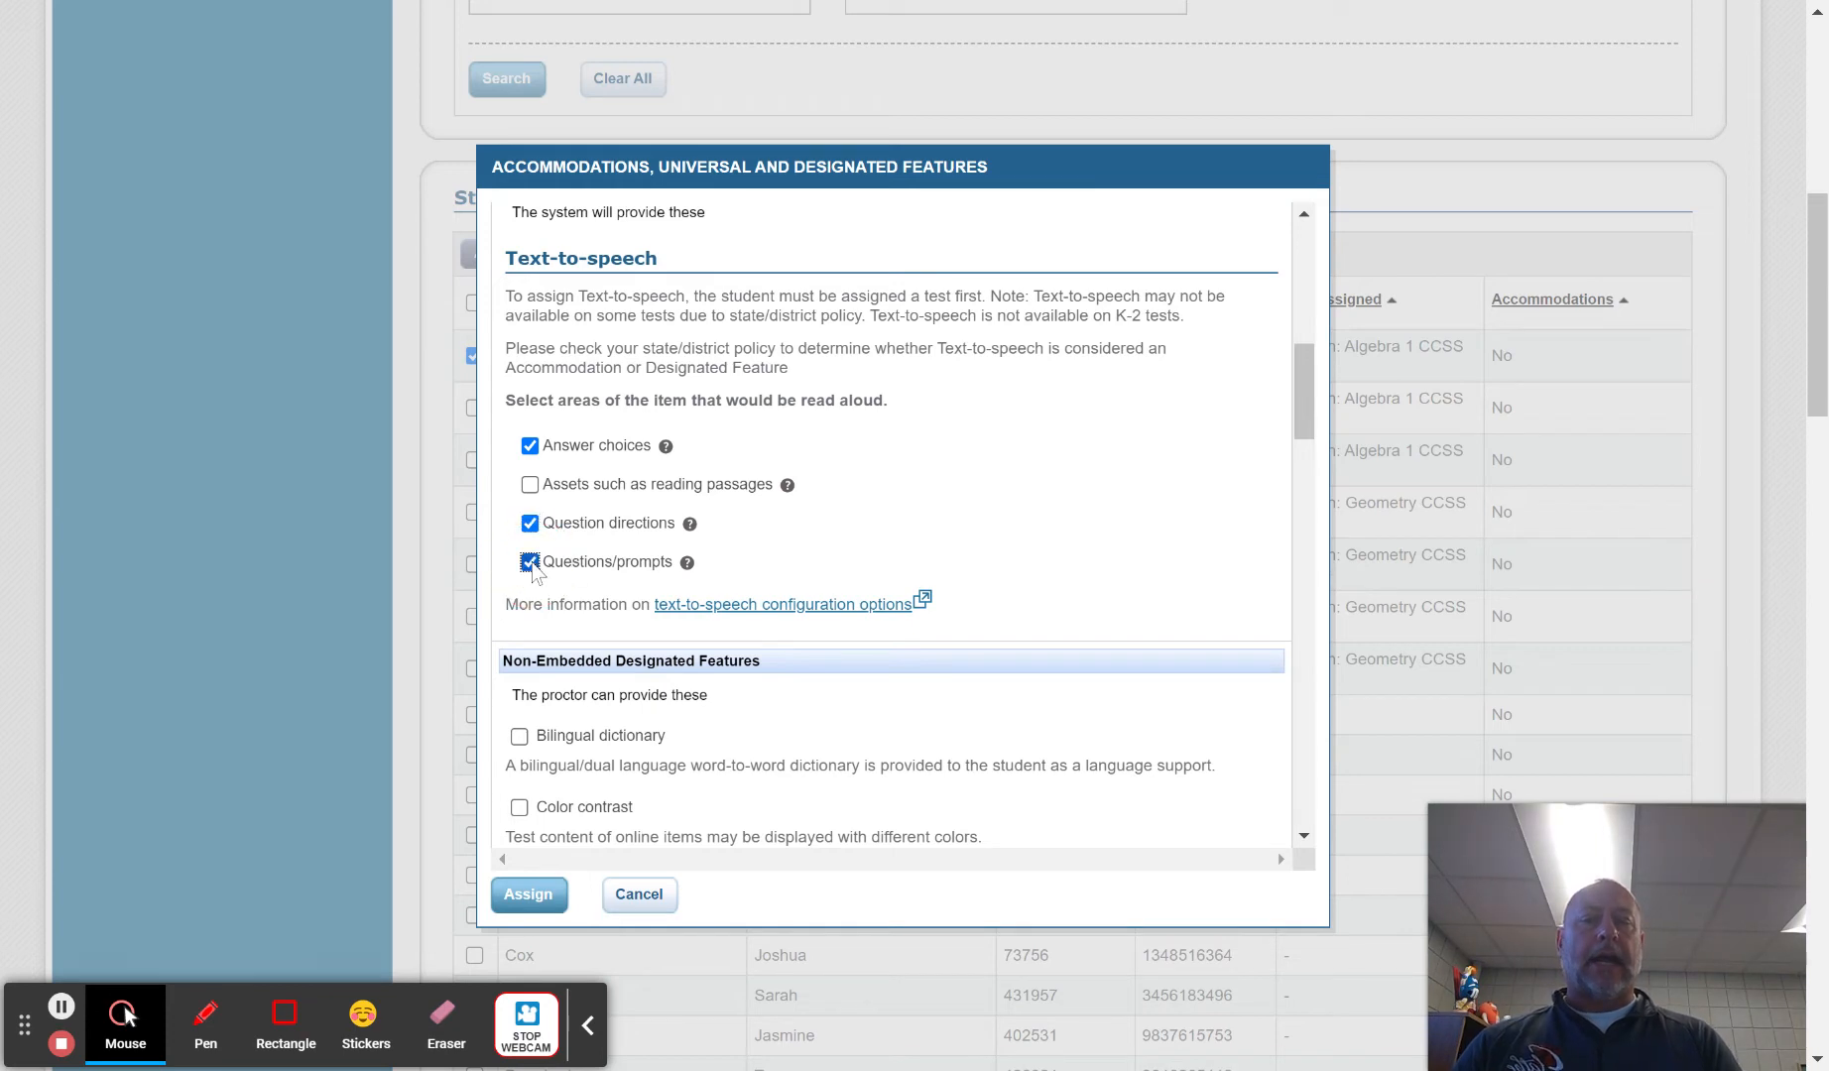
left_click(529, 896)
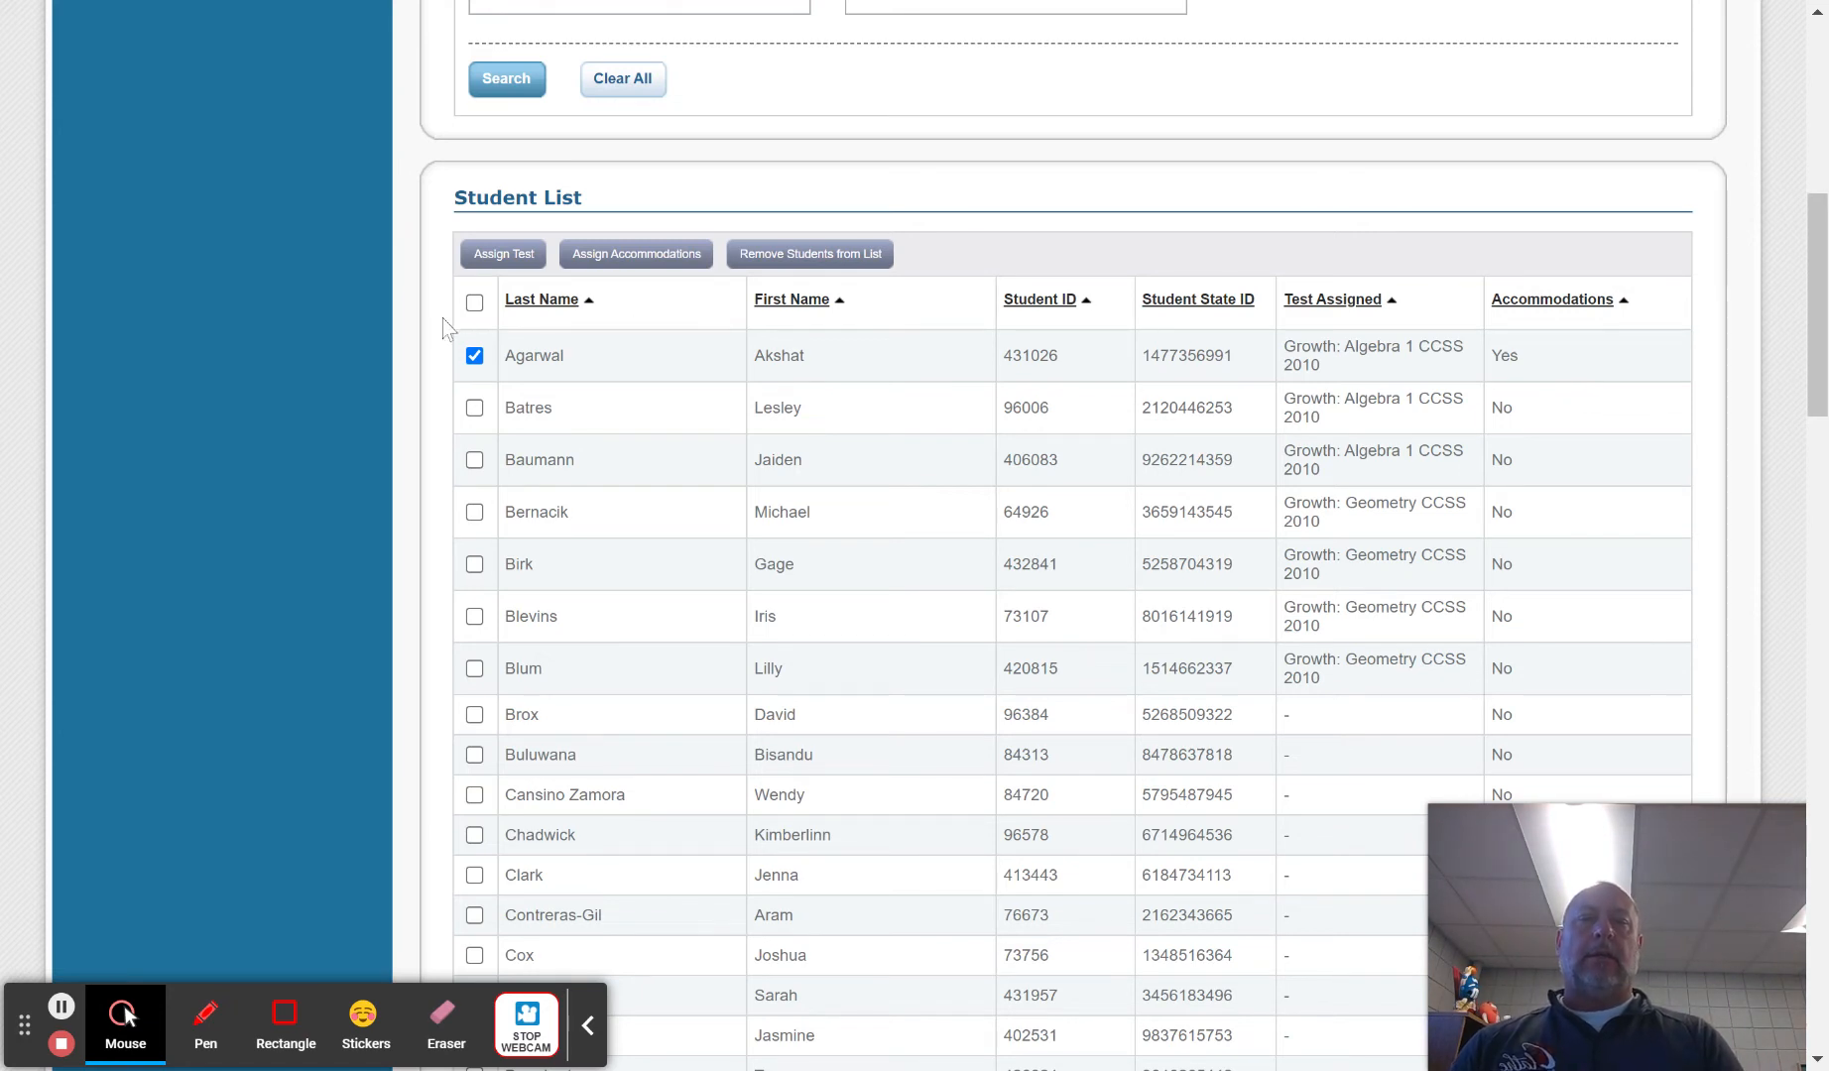
left_click(474, 355)
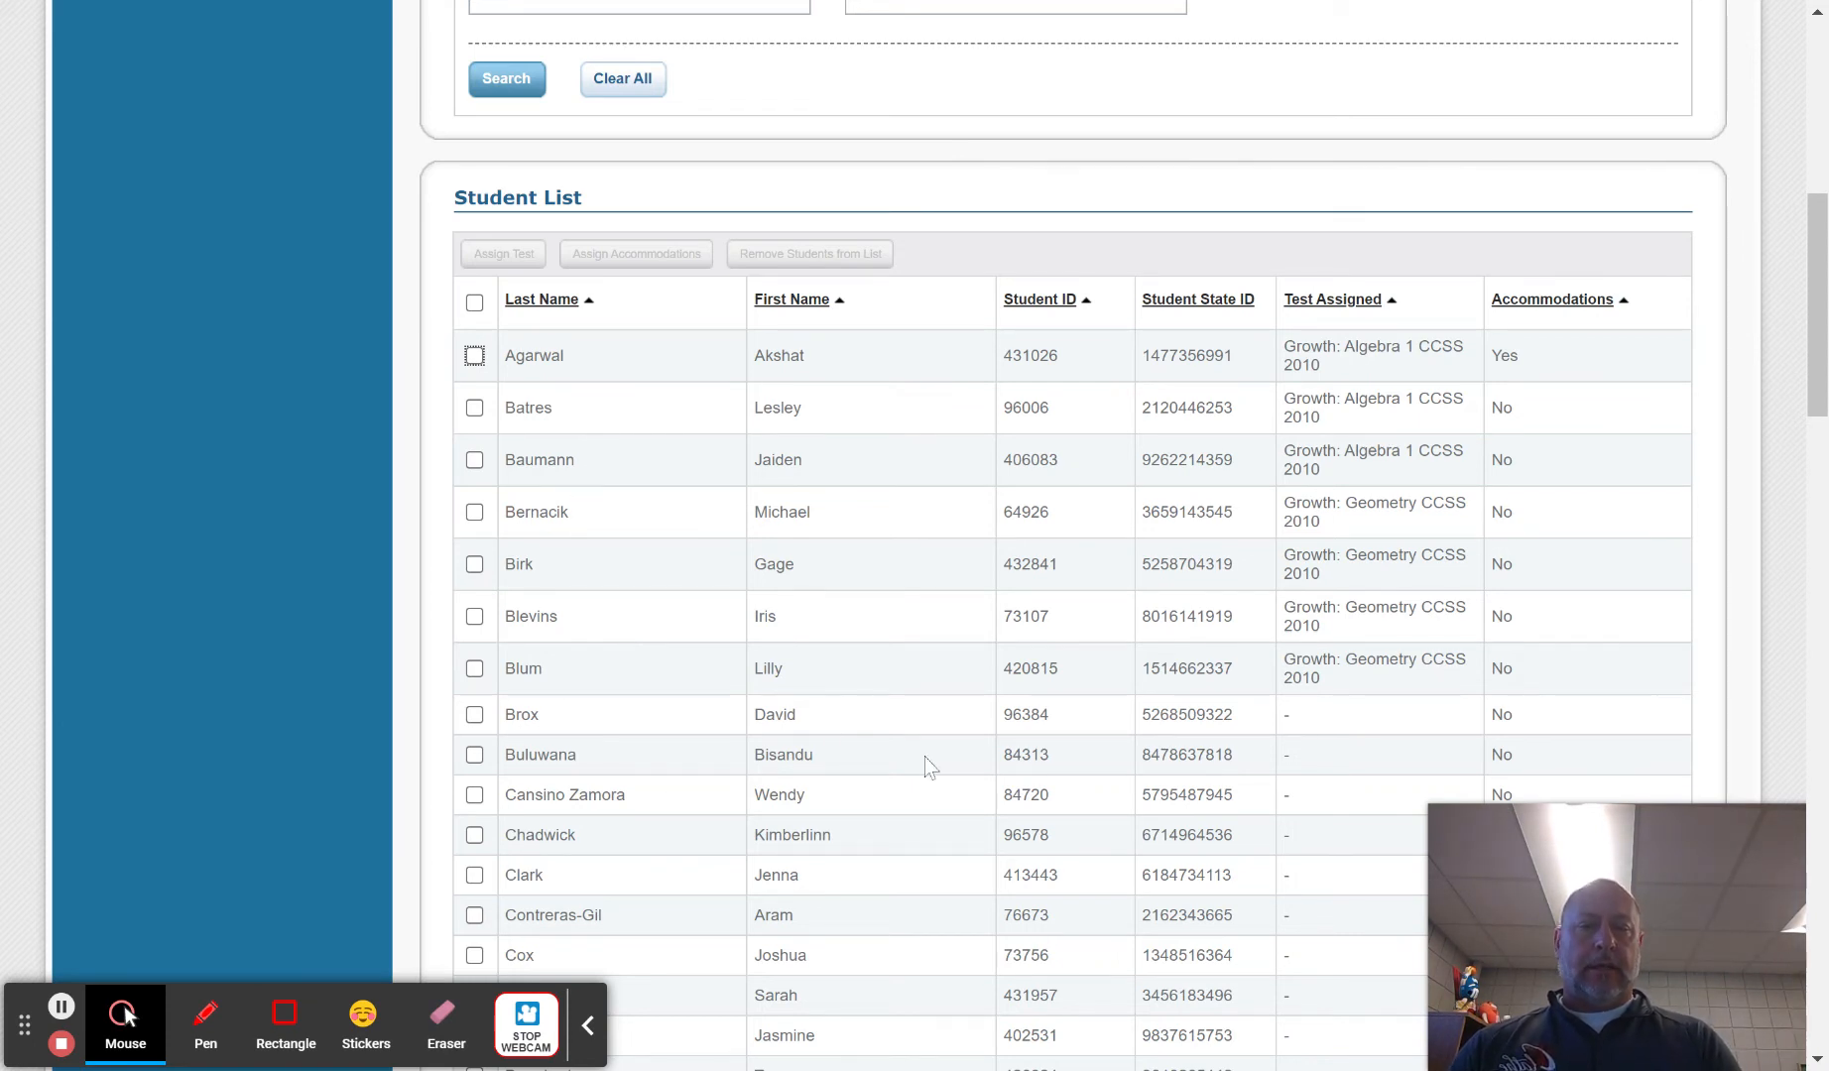
Assign the test Growth: Reading 6+ KS 2017 to only the eighth student in the student list
left_click(475, 715)
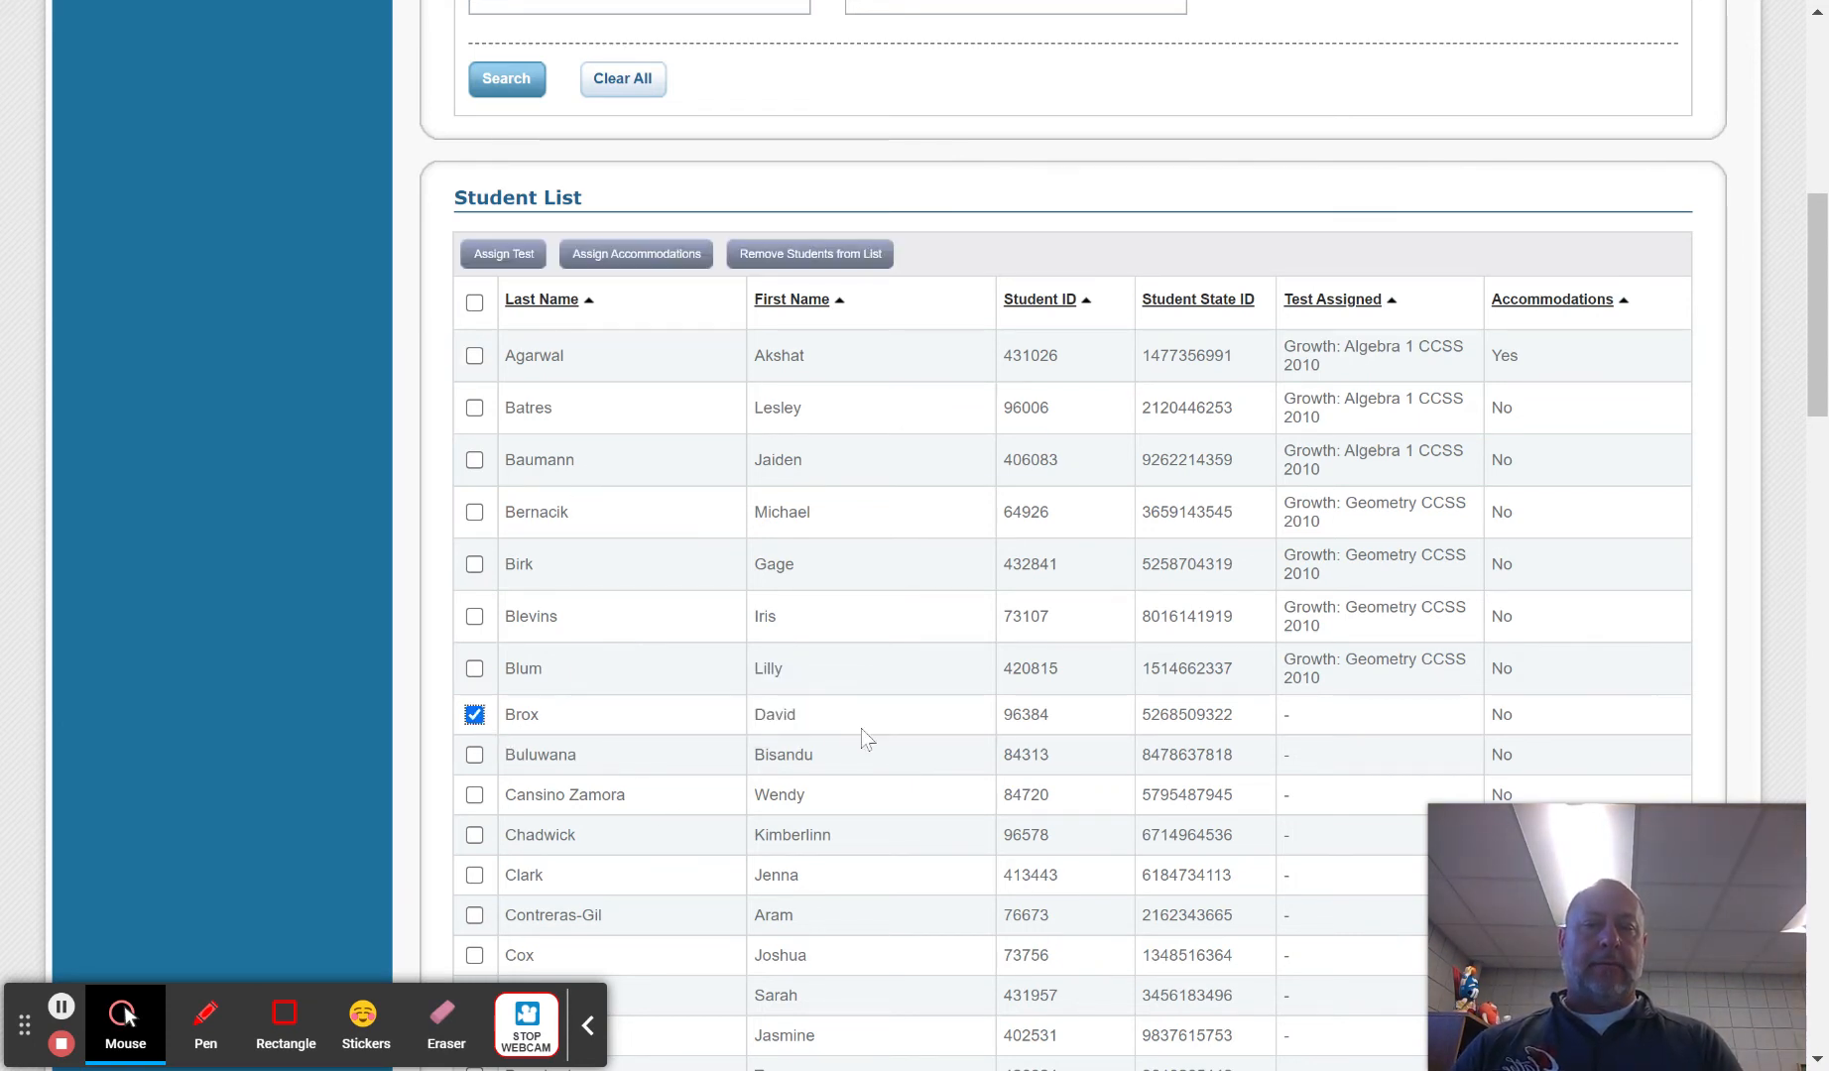
left_click(496, 258)
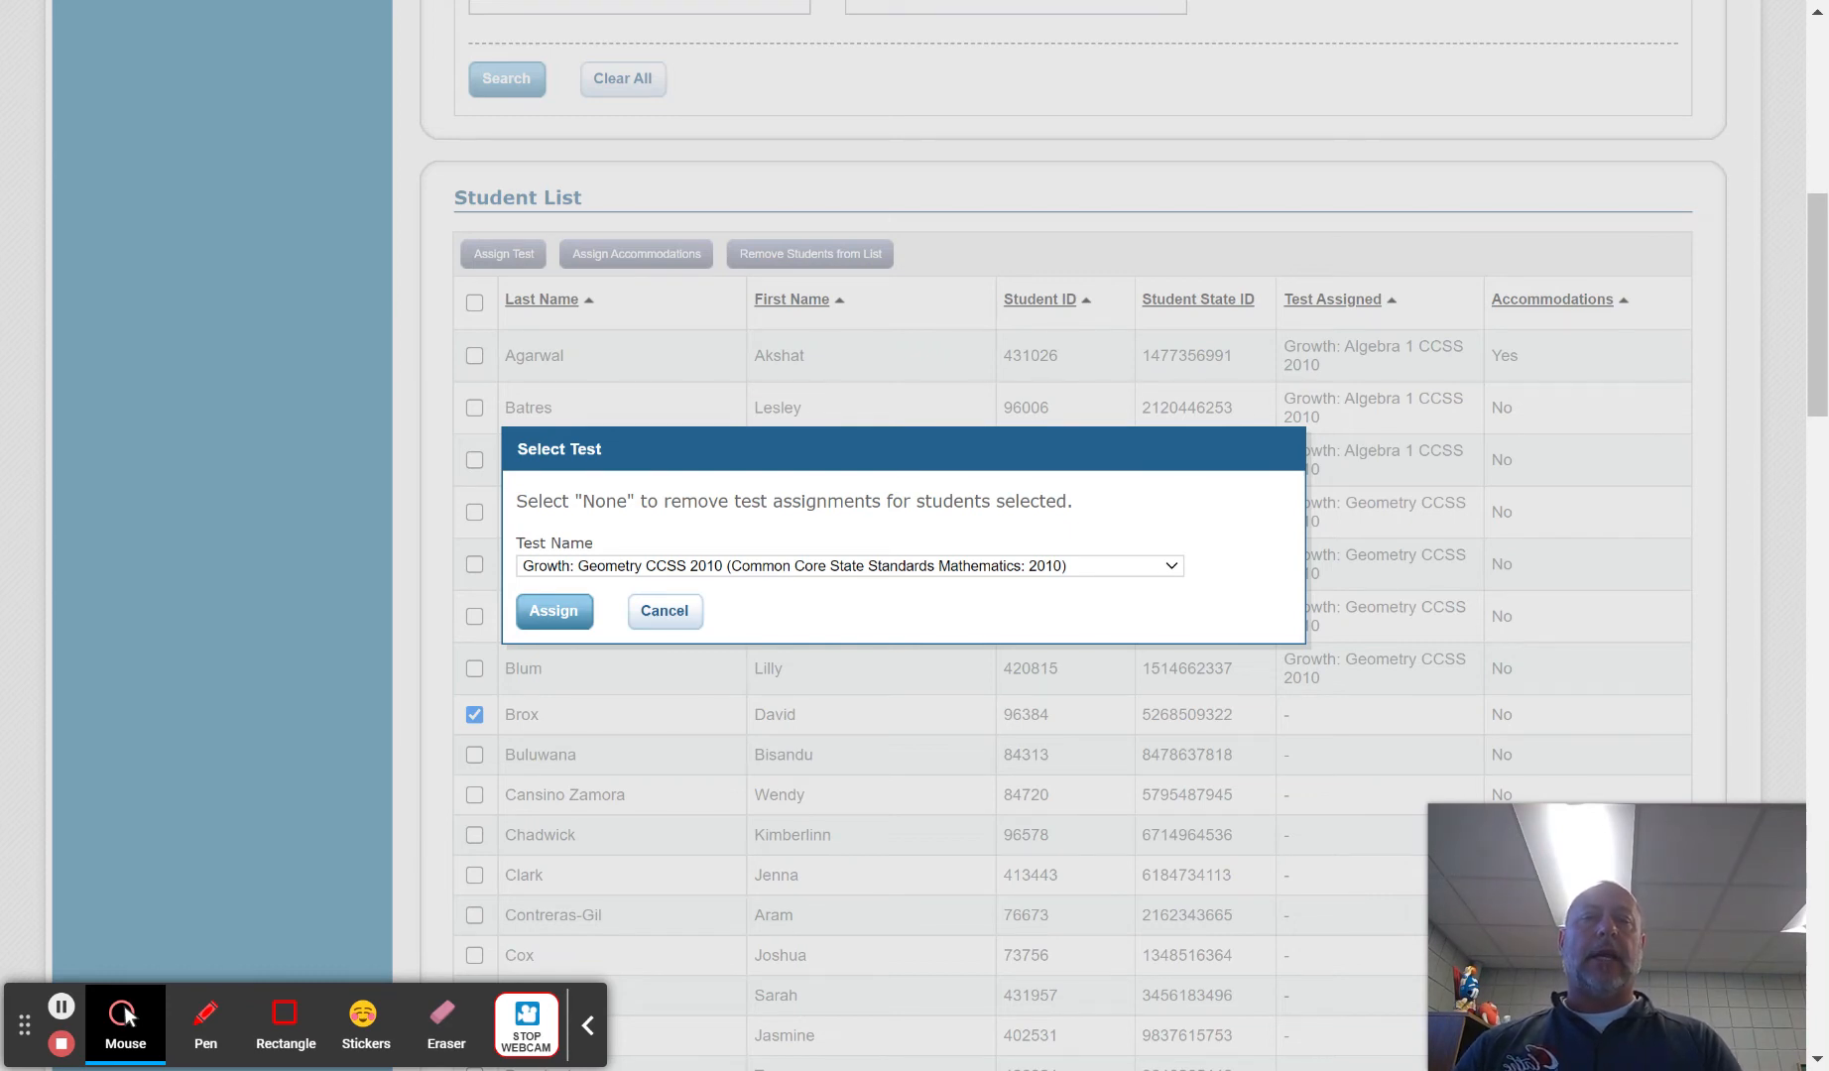
left_click(826, 567)
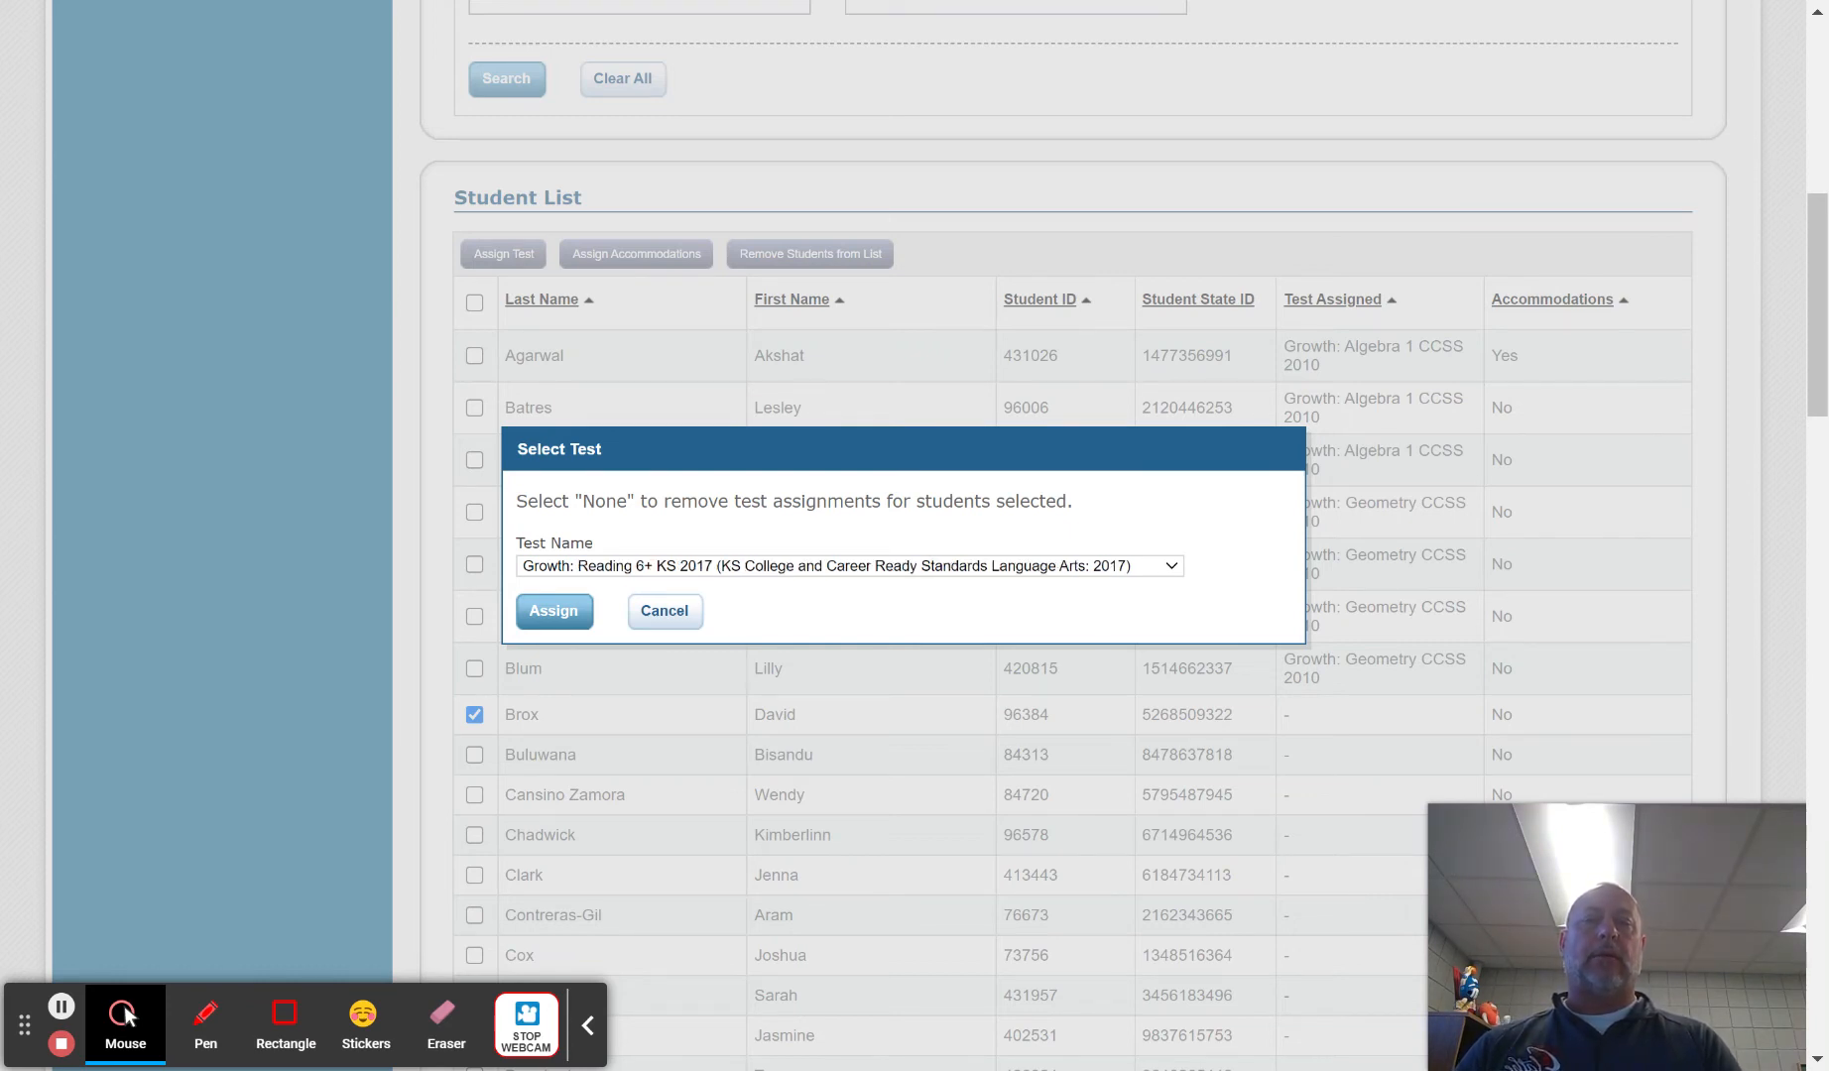
left_click(553, 612)
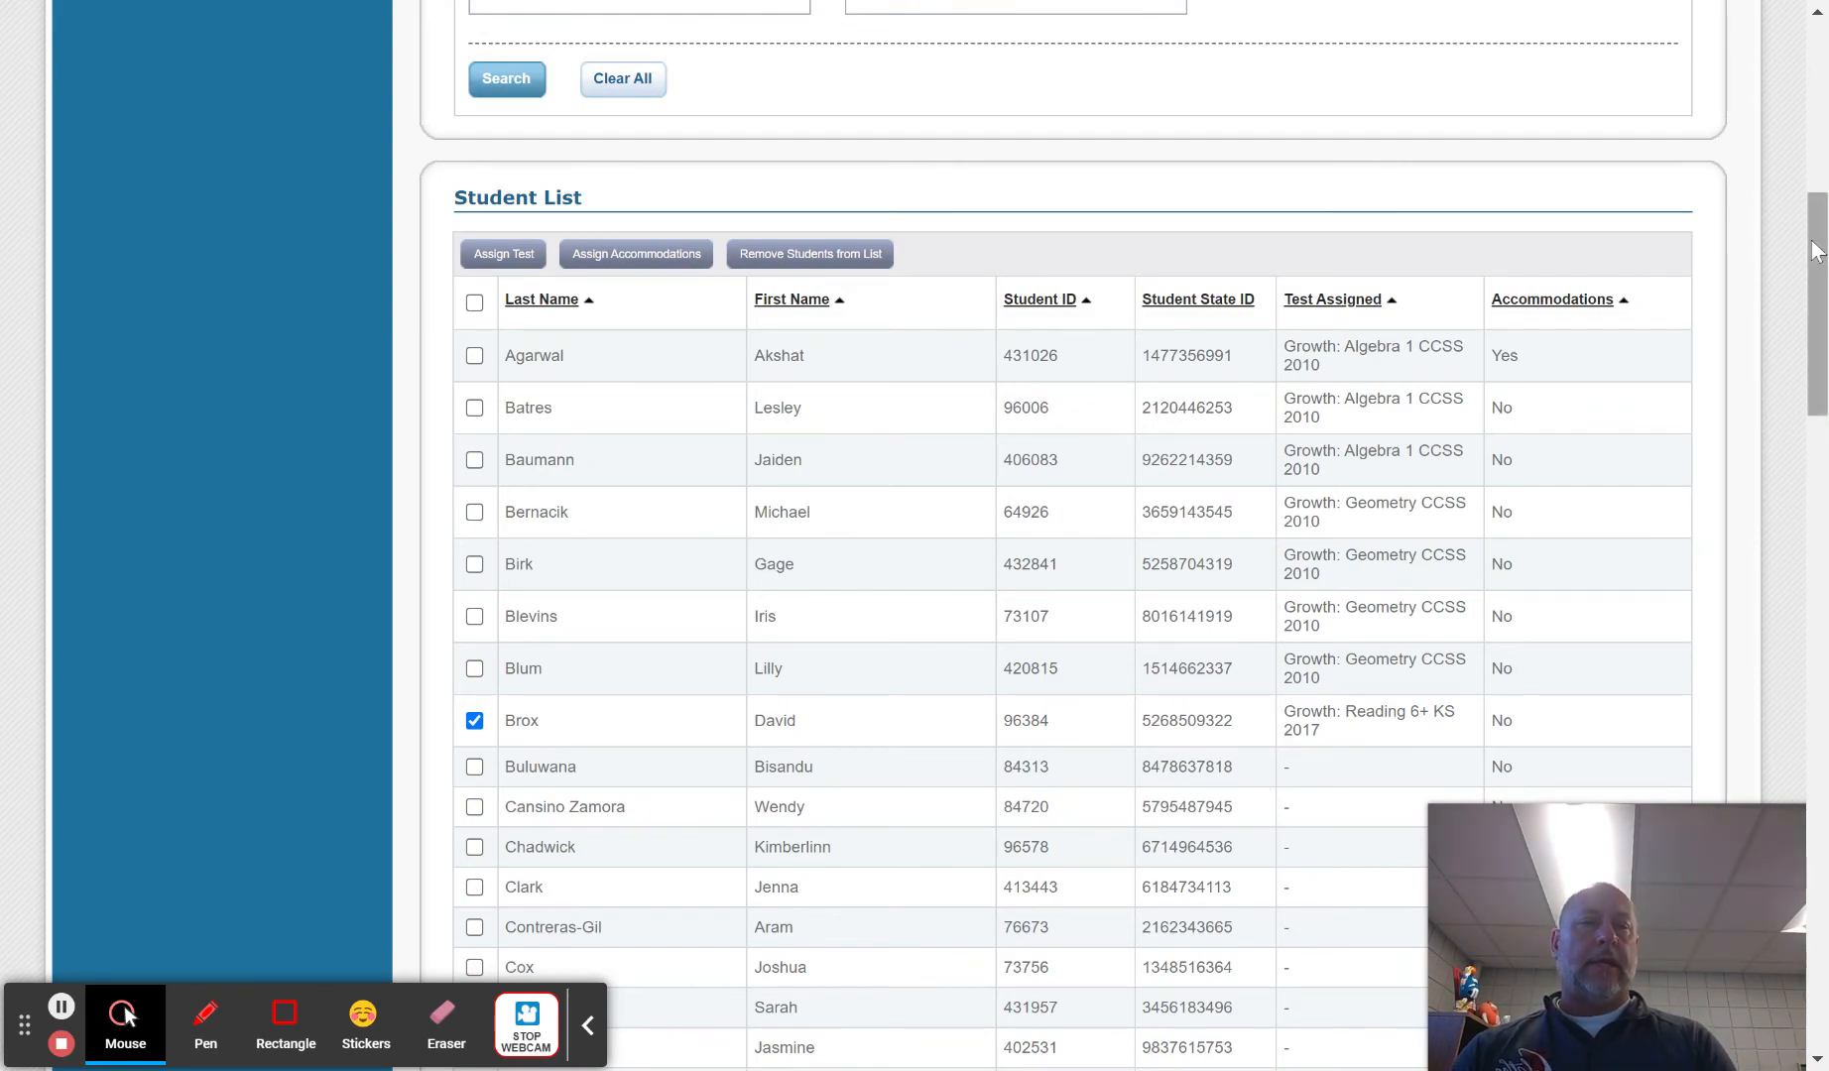
Save the testing session under the name "2nd Hour Alg 1" and exit
left_click_drag(1815, 251, 1816, 885)
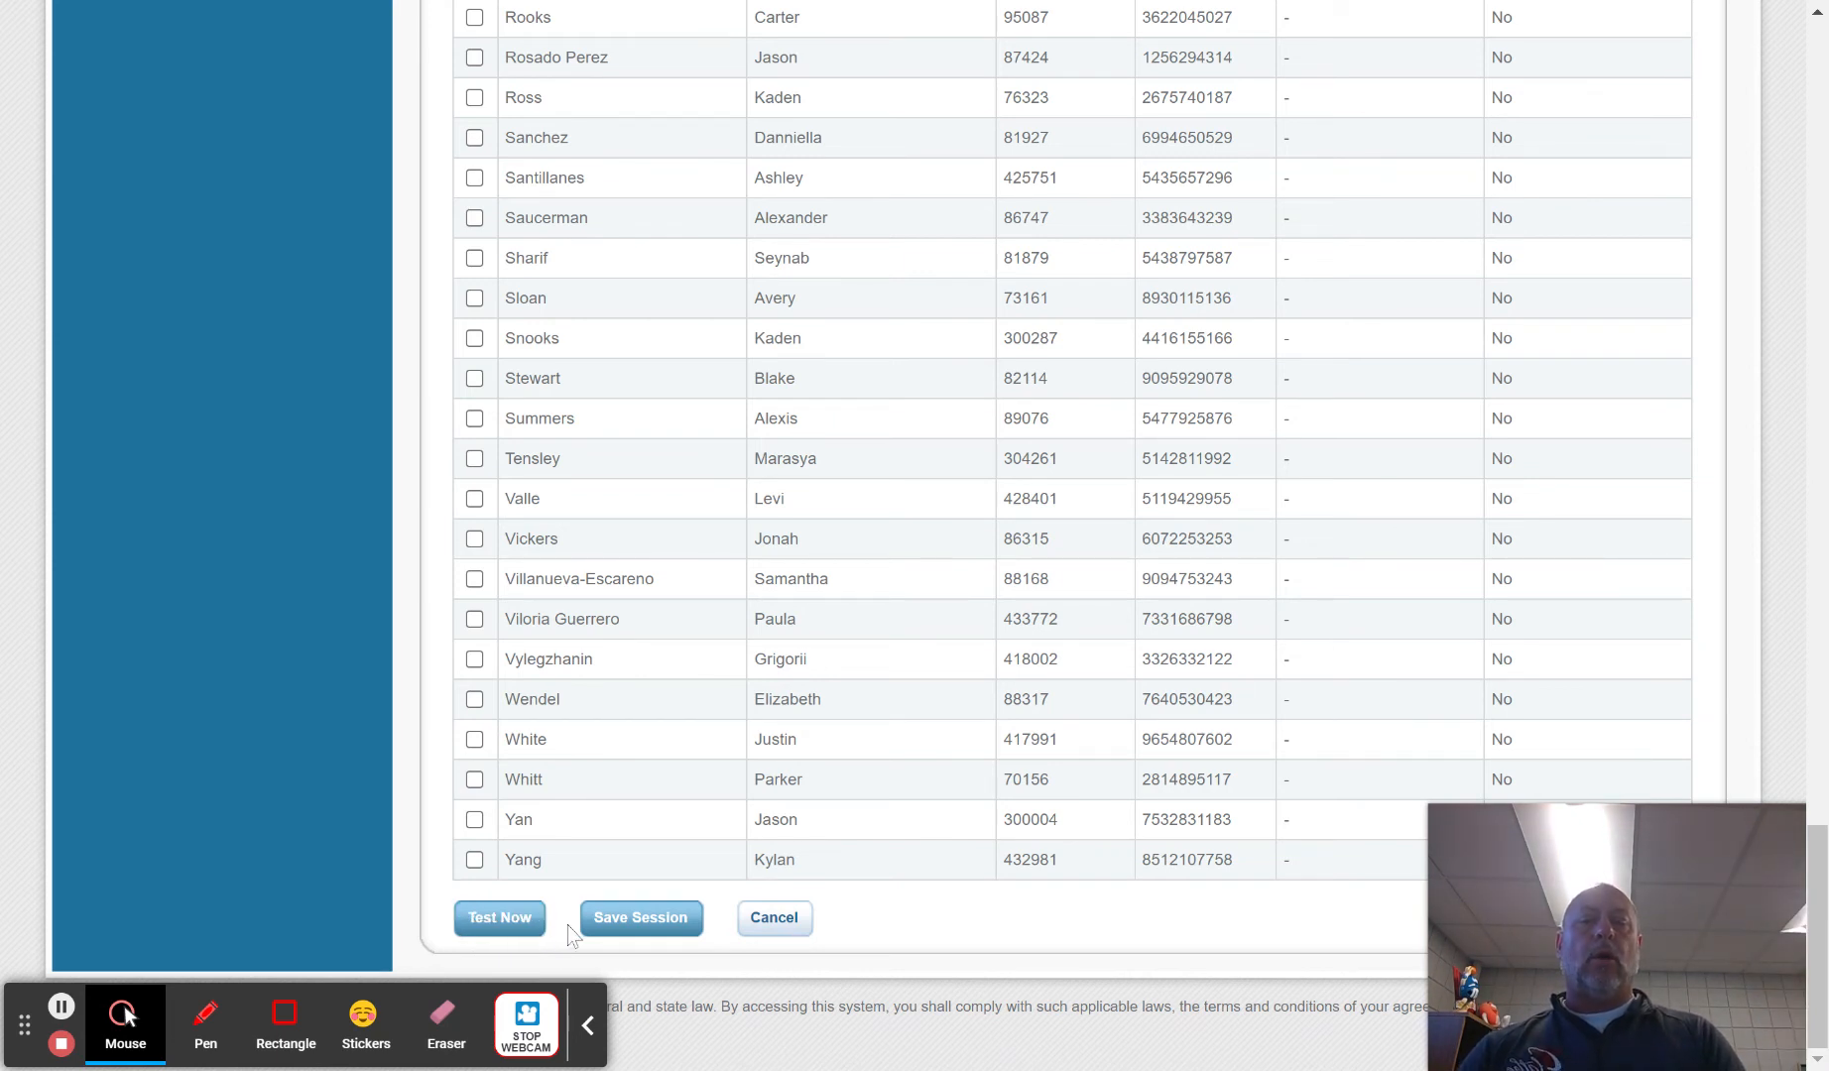
left_click(639, 922)
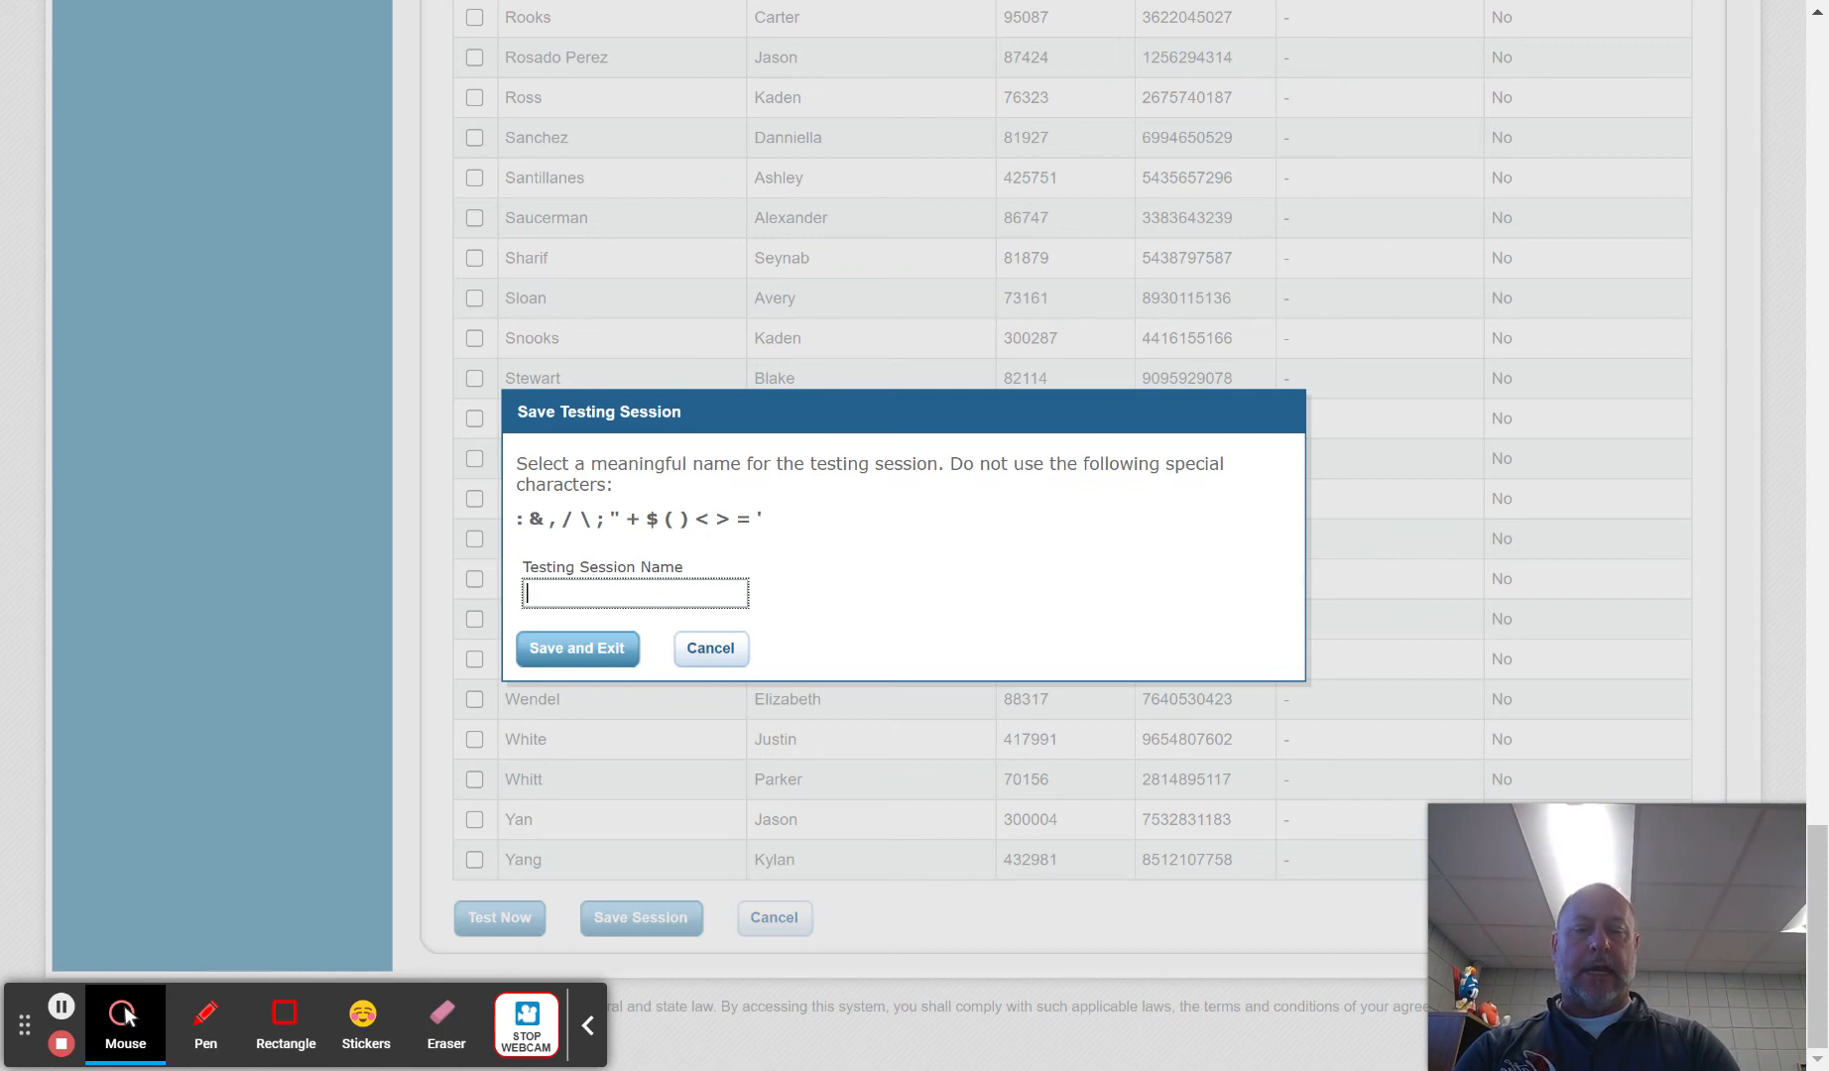
type("2ns")
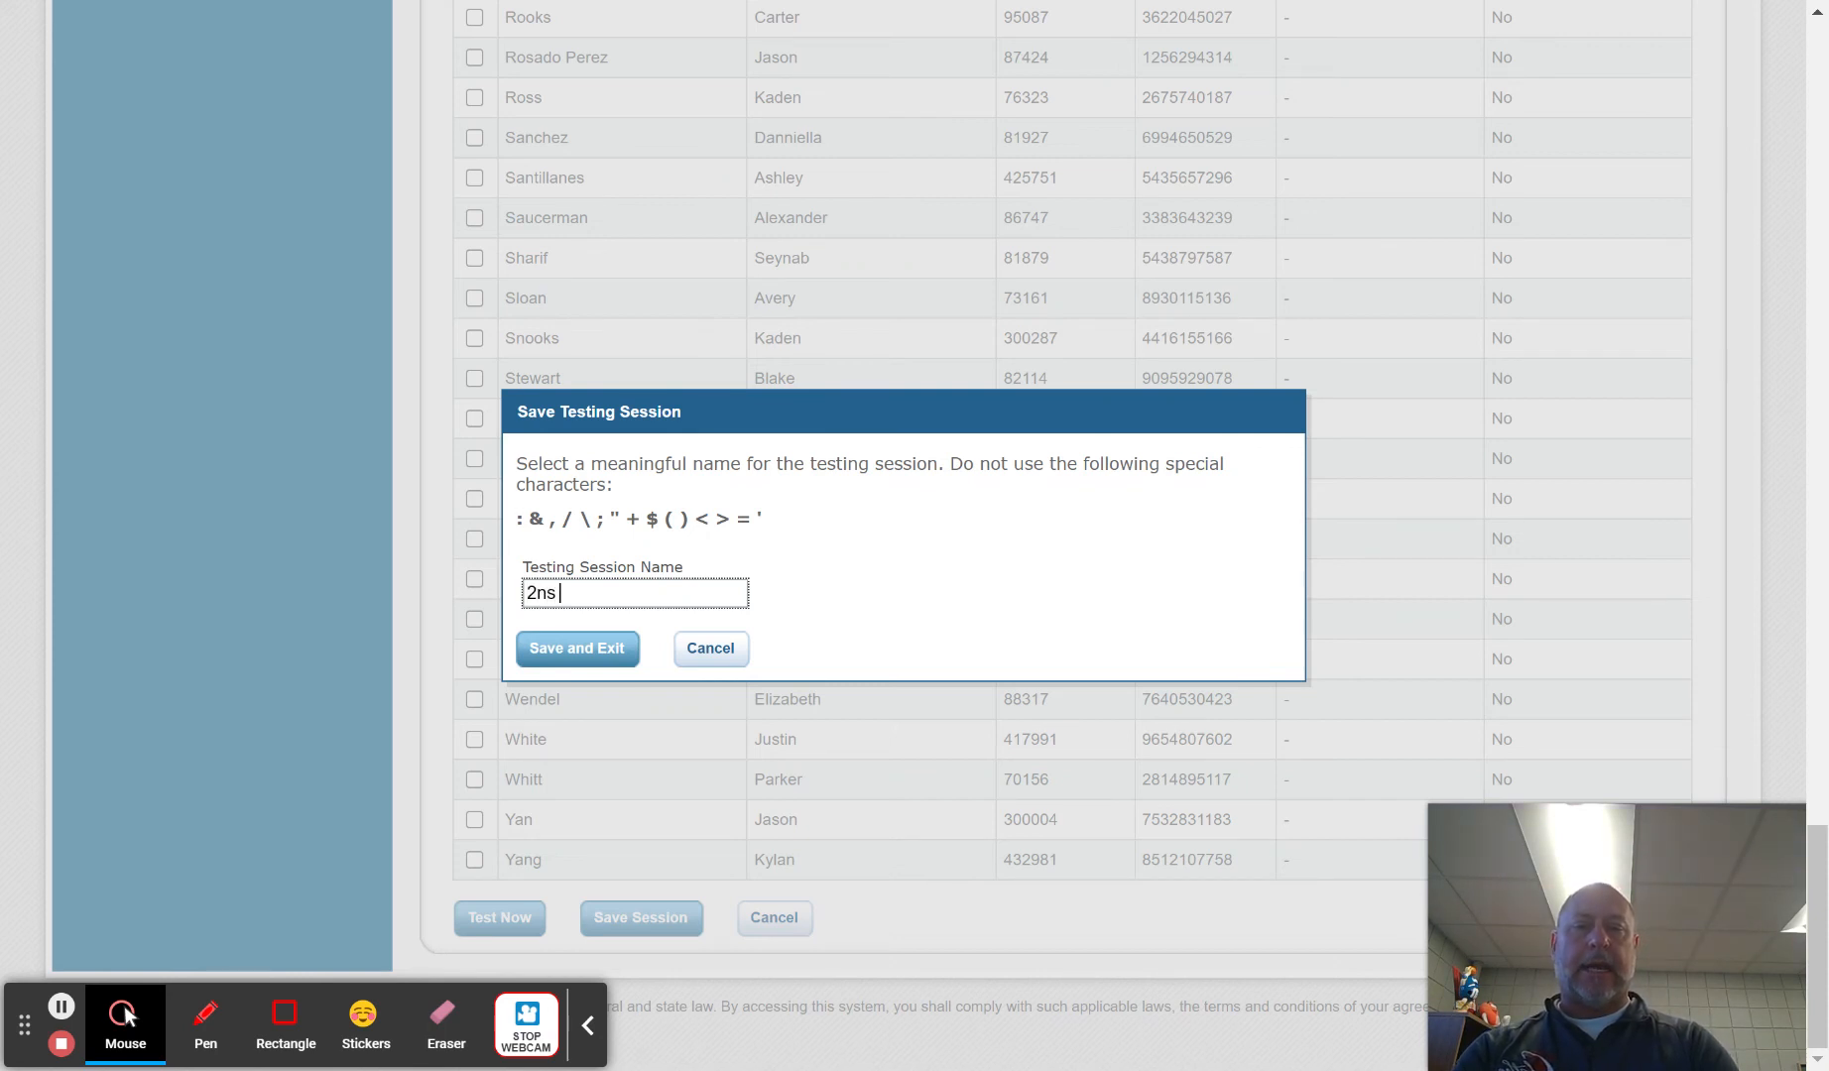
type(" Hour")
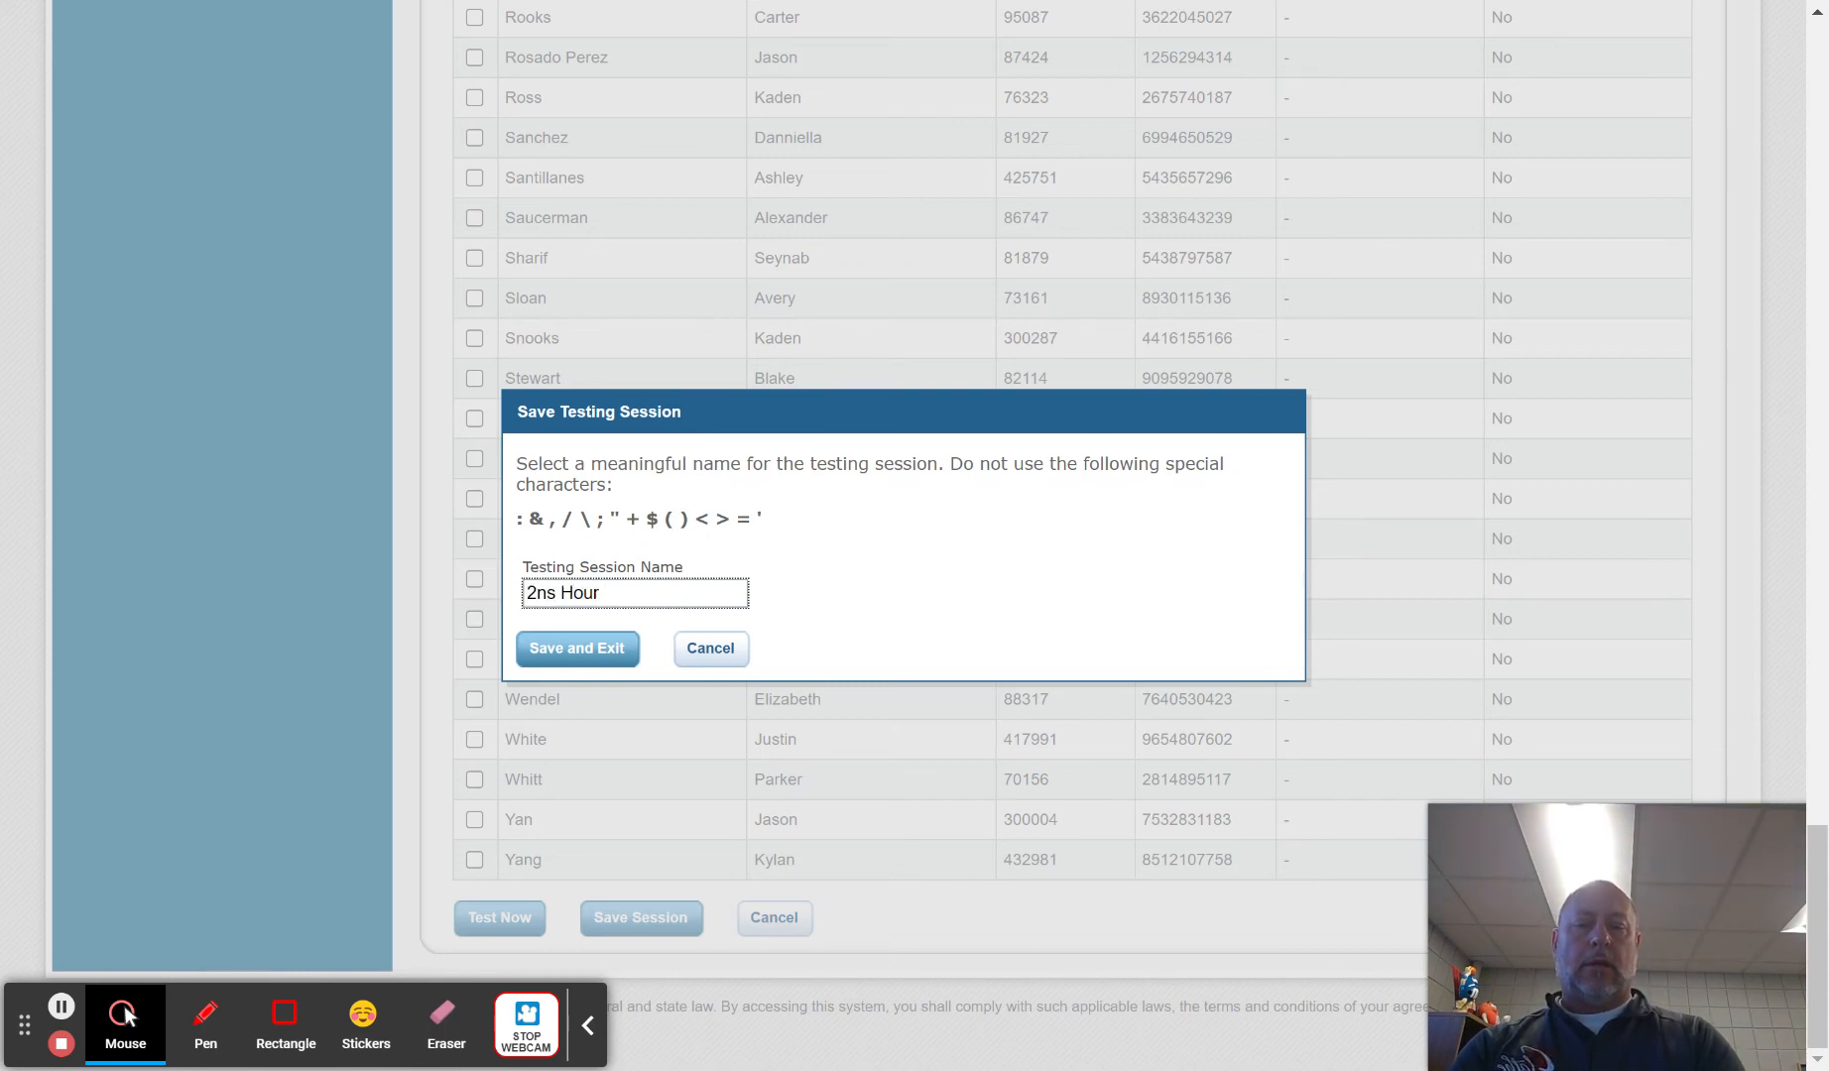
type(" Alge 1")
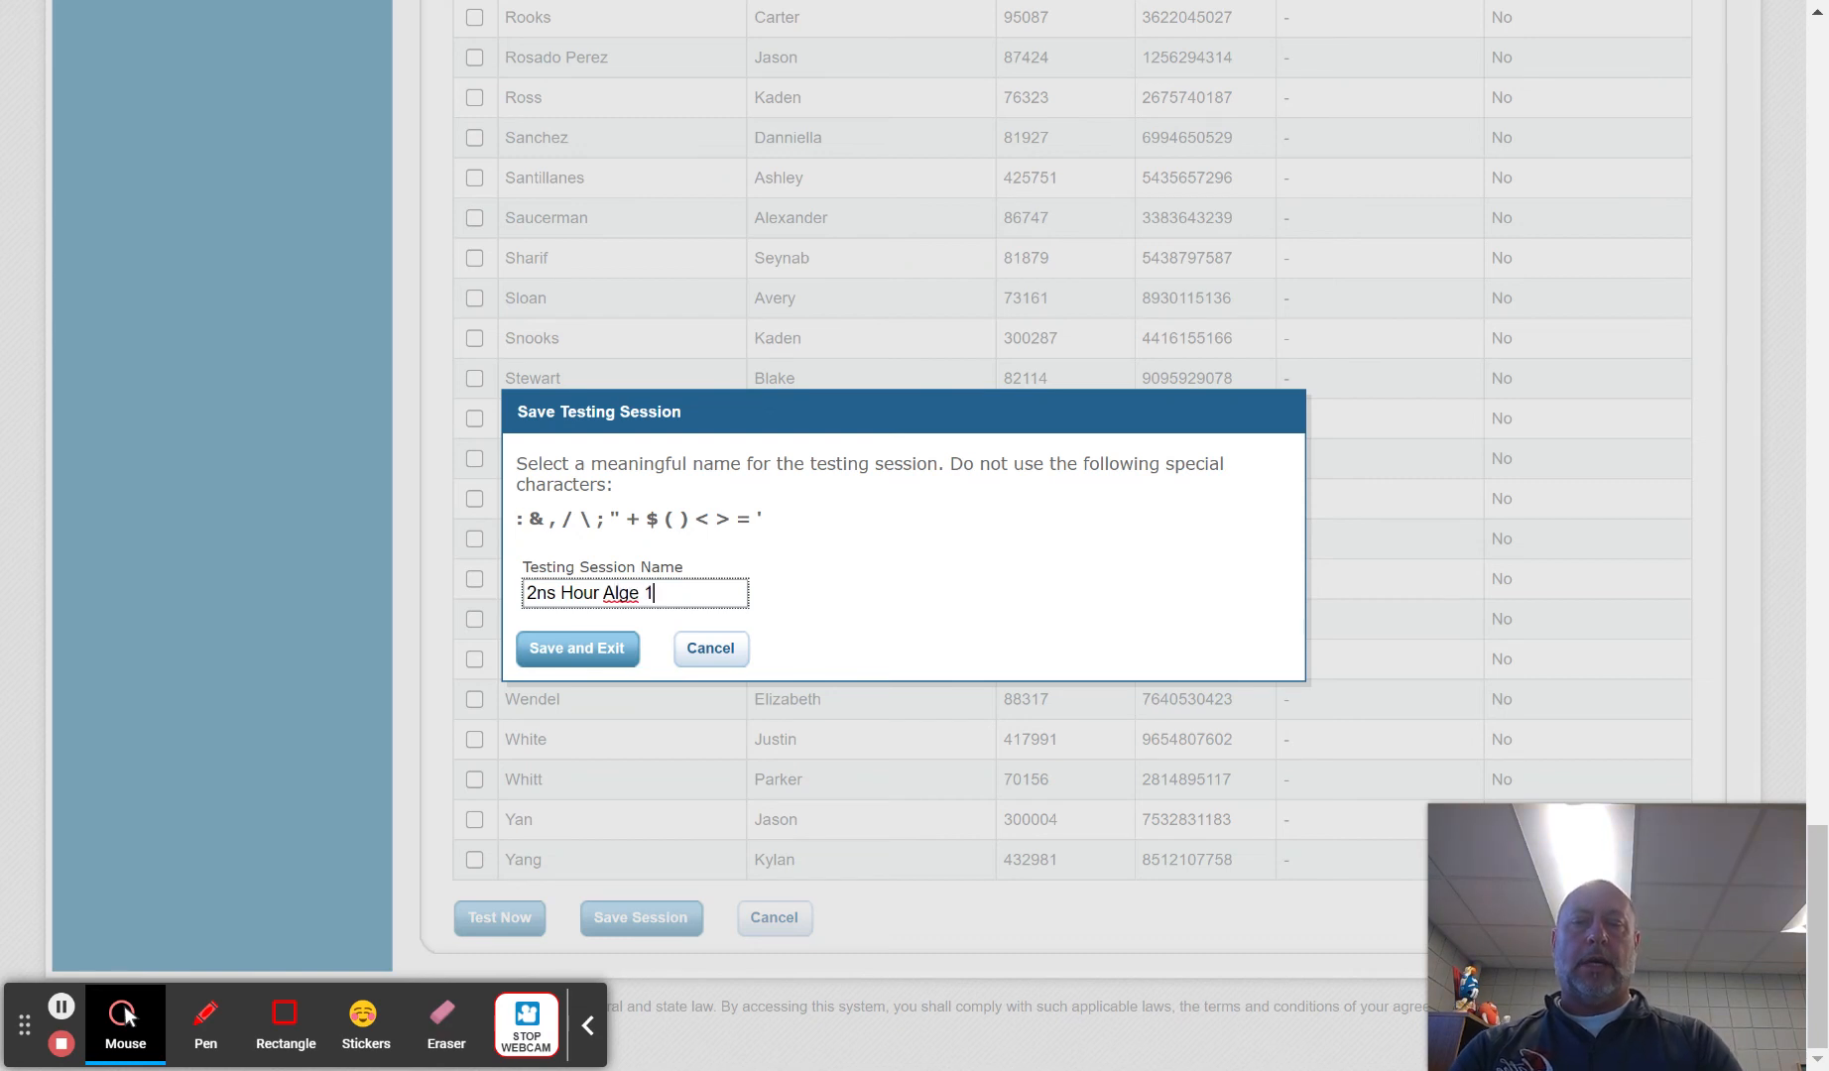
left_click(557, 592)
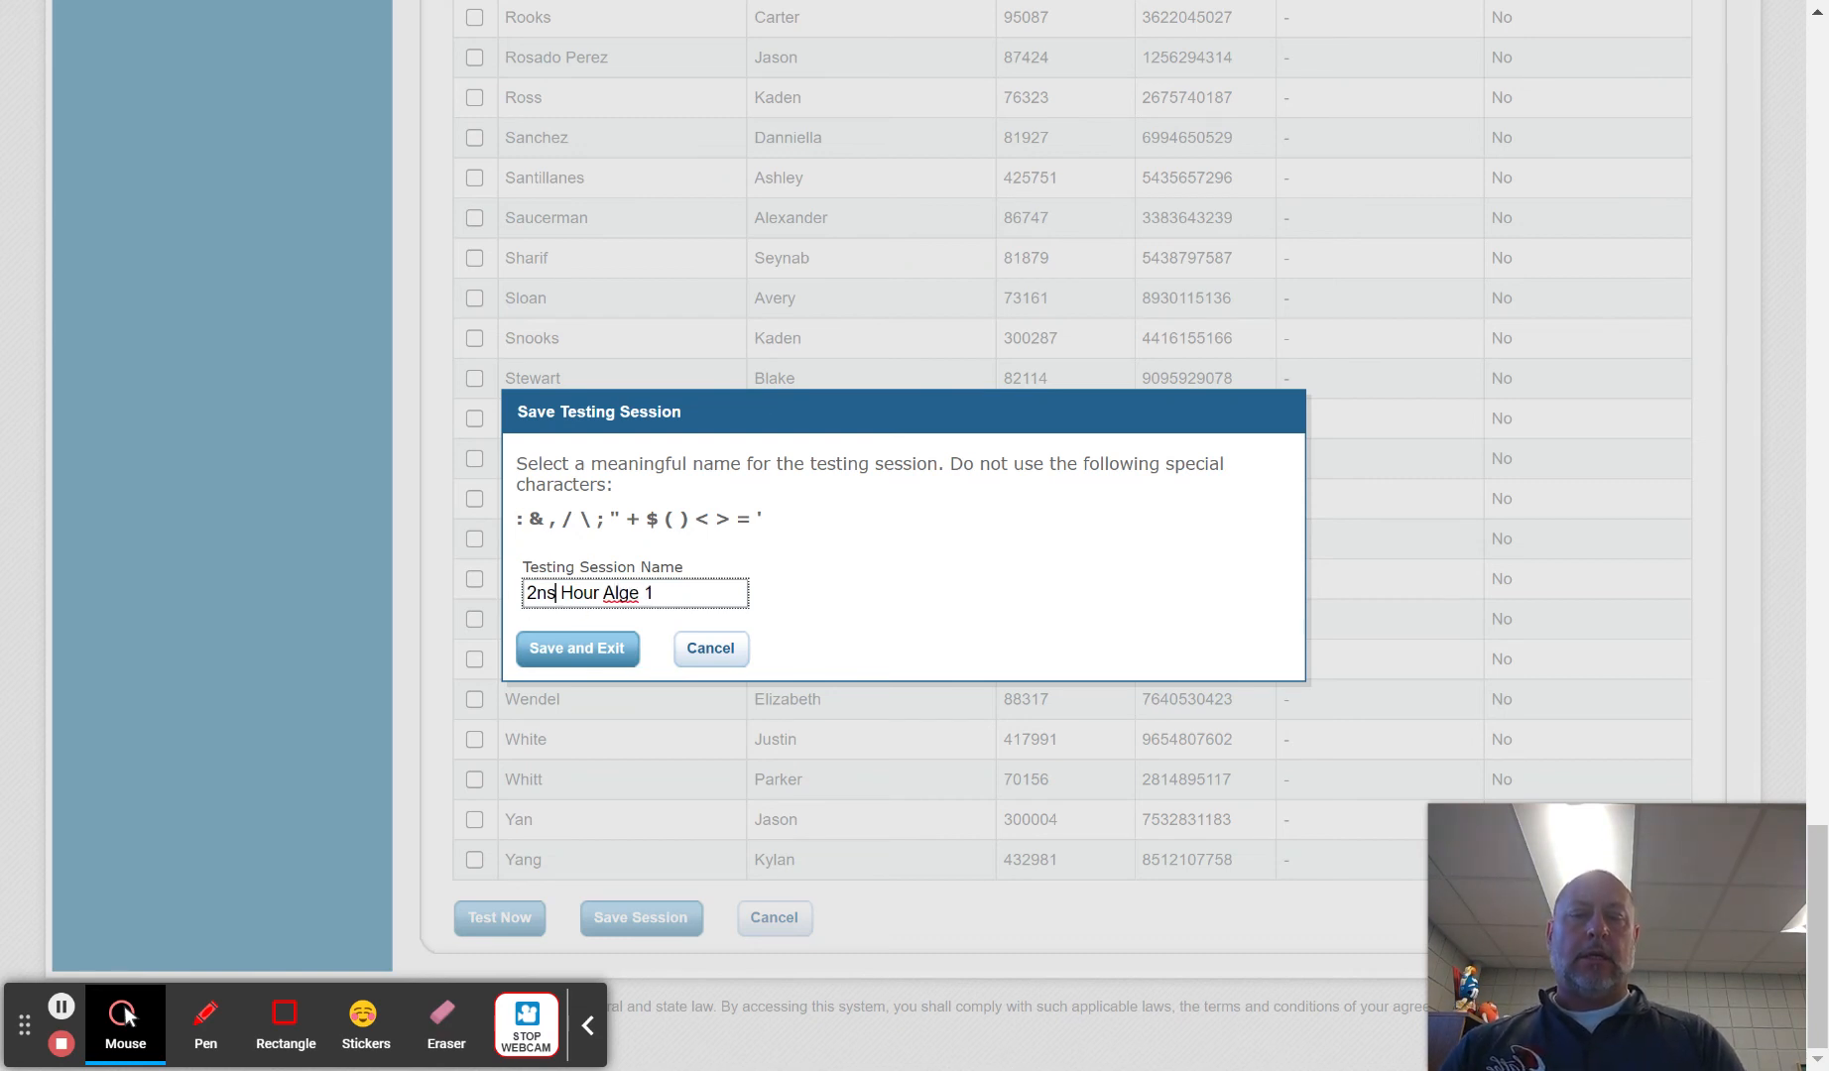
key("BackSpace")
type("d")
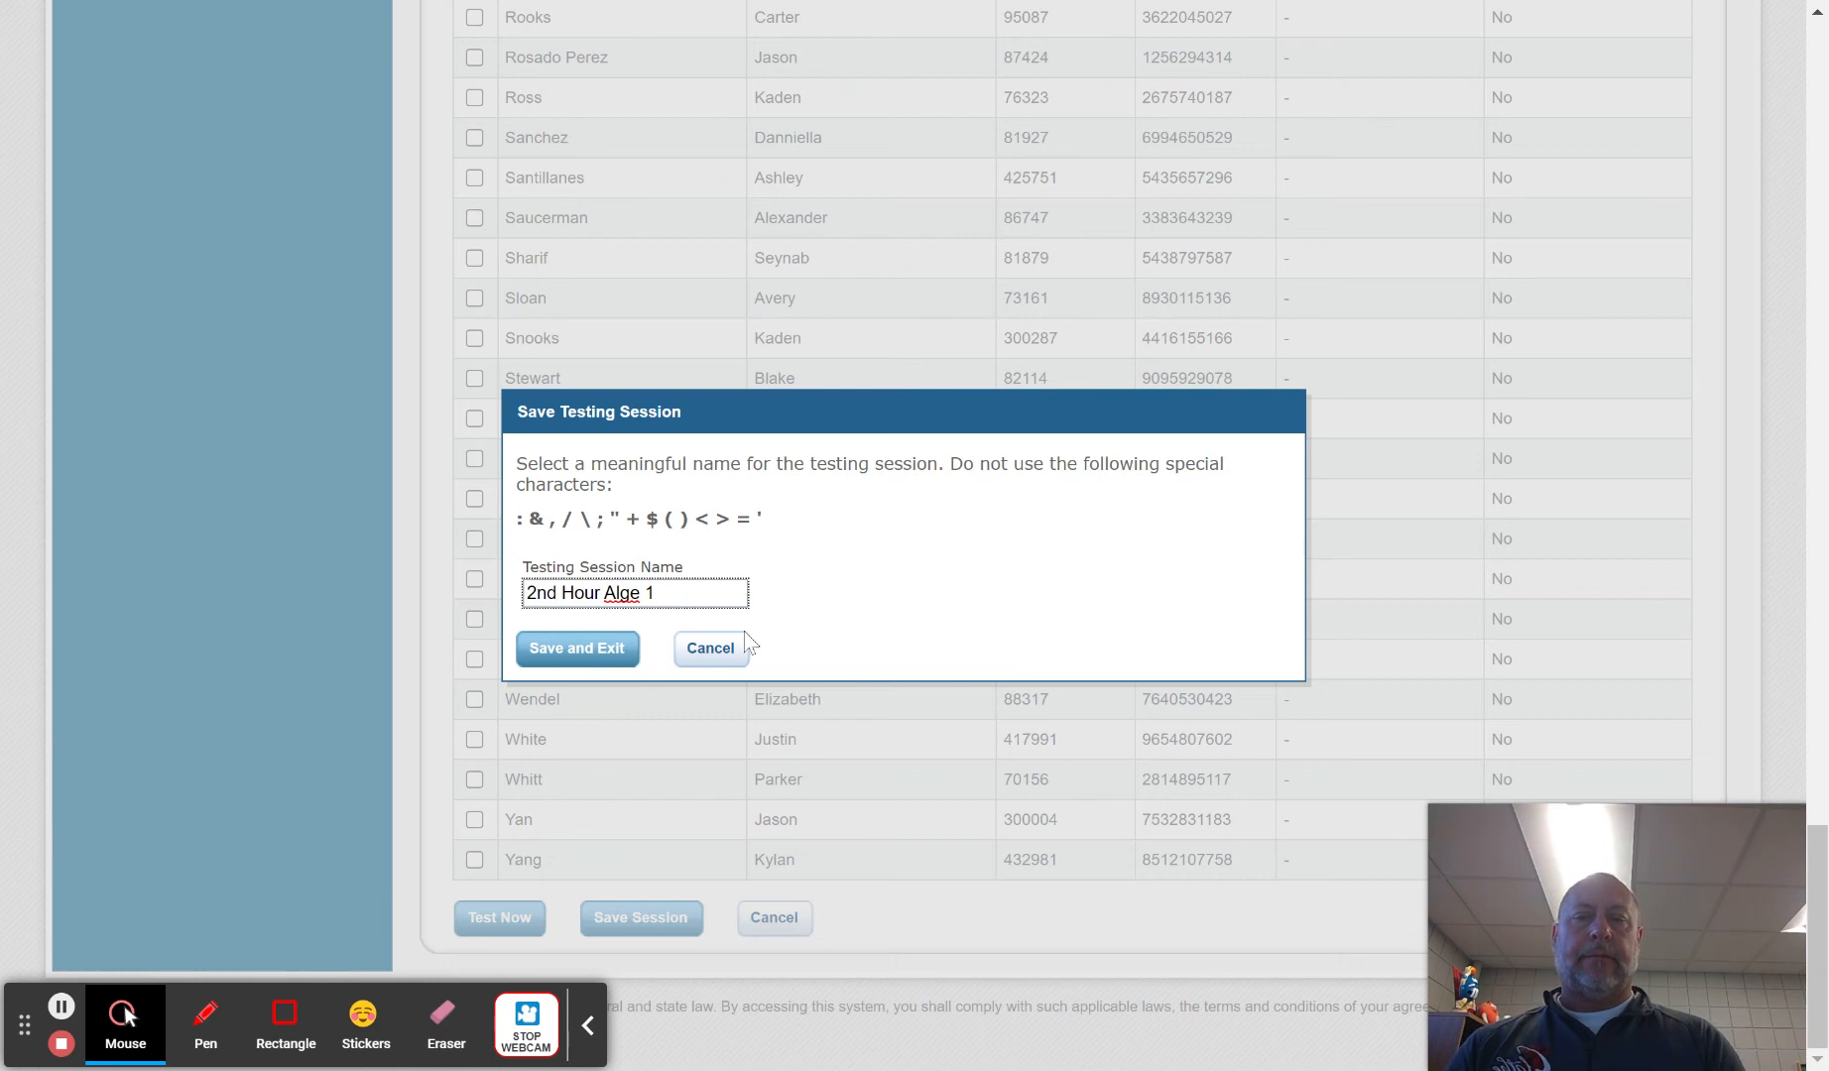
left_click(641, 594)
key("BackSpace")
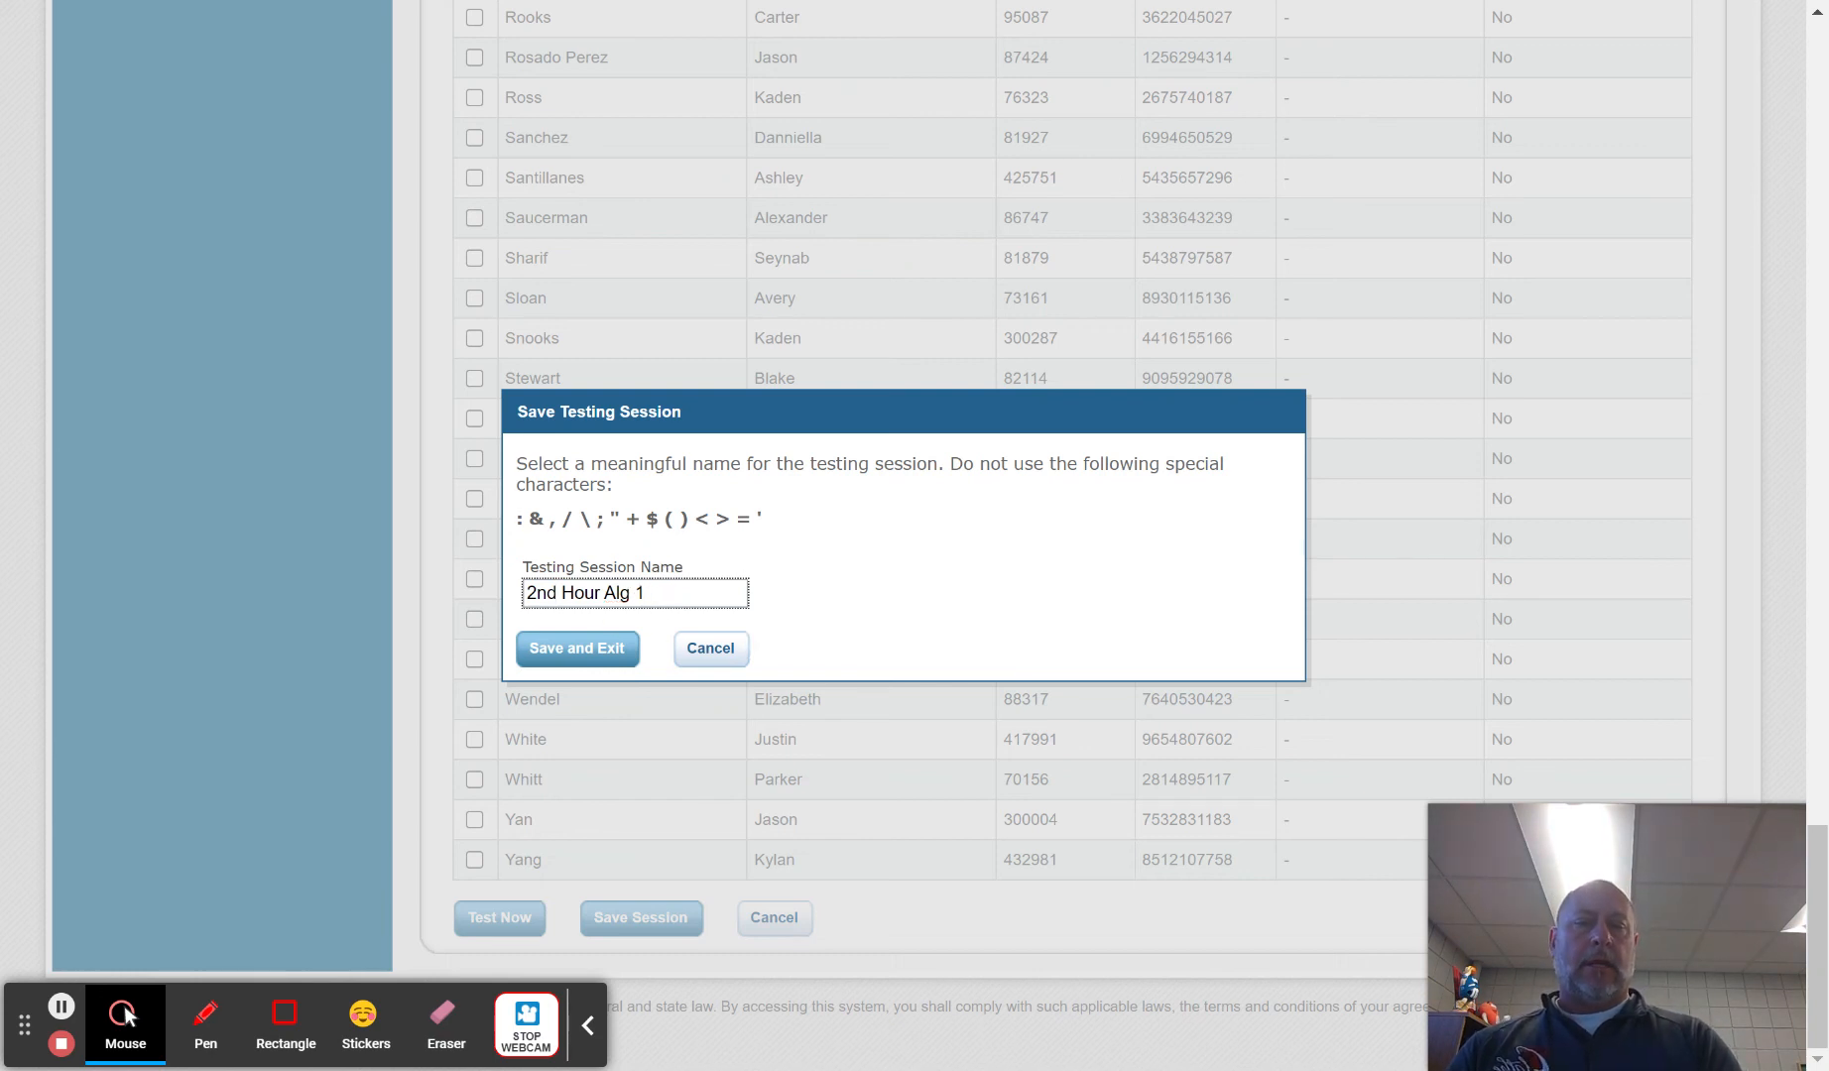
left_click(580, 653)
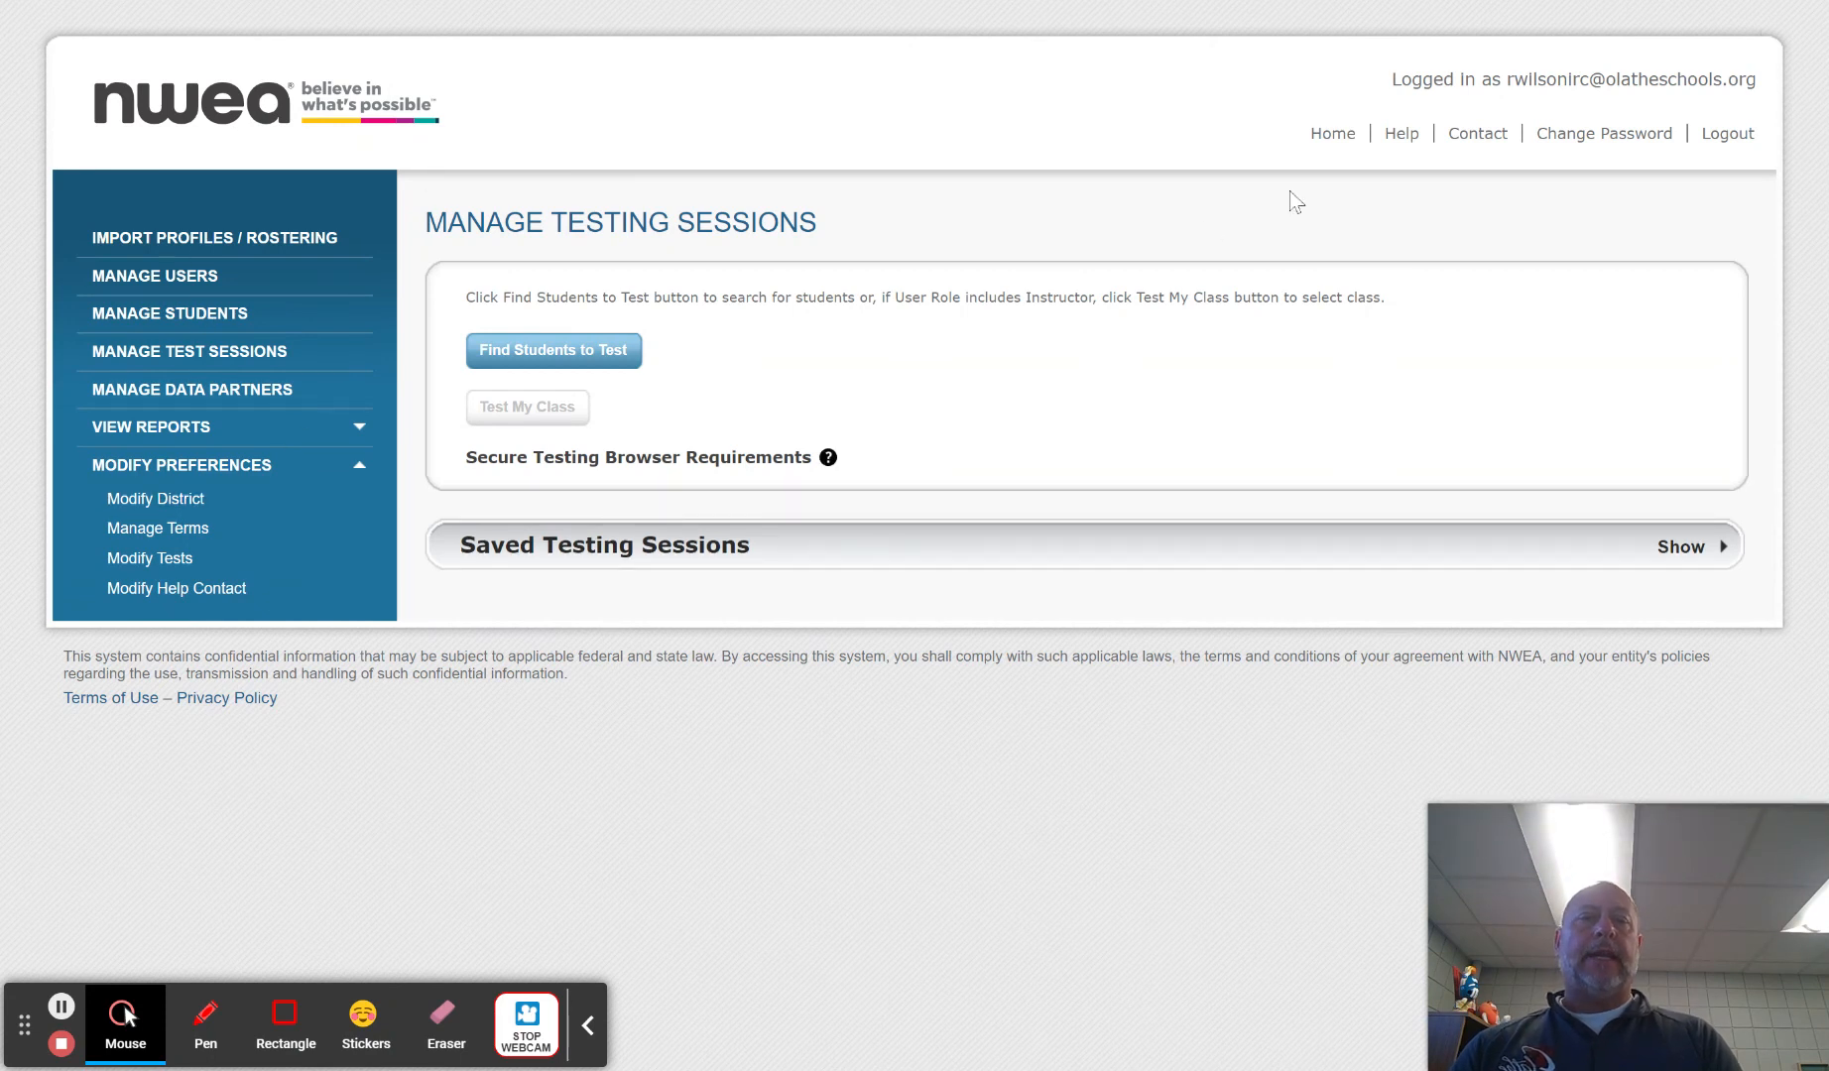
Return to the home page, reopen test session management and show the saved testing sessions to check for the 2nd Hour Alg 1 session
left_click(1332, 137)
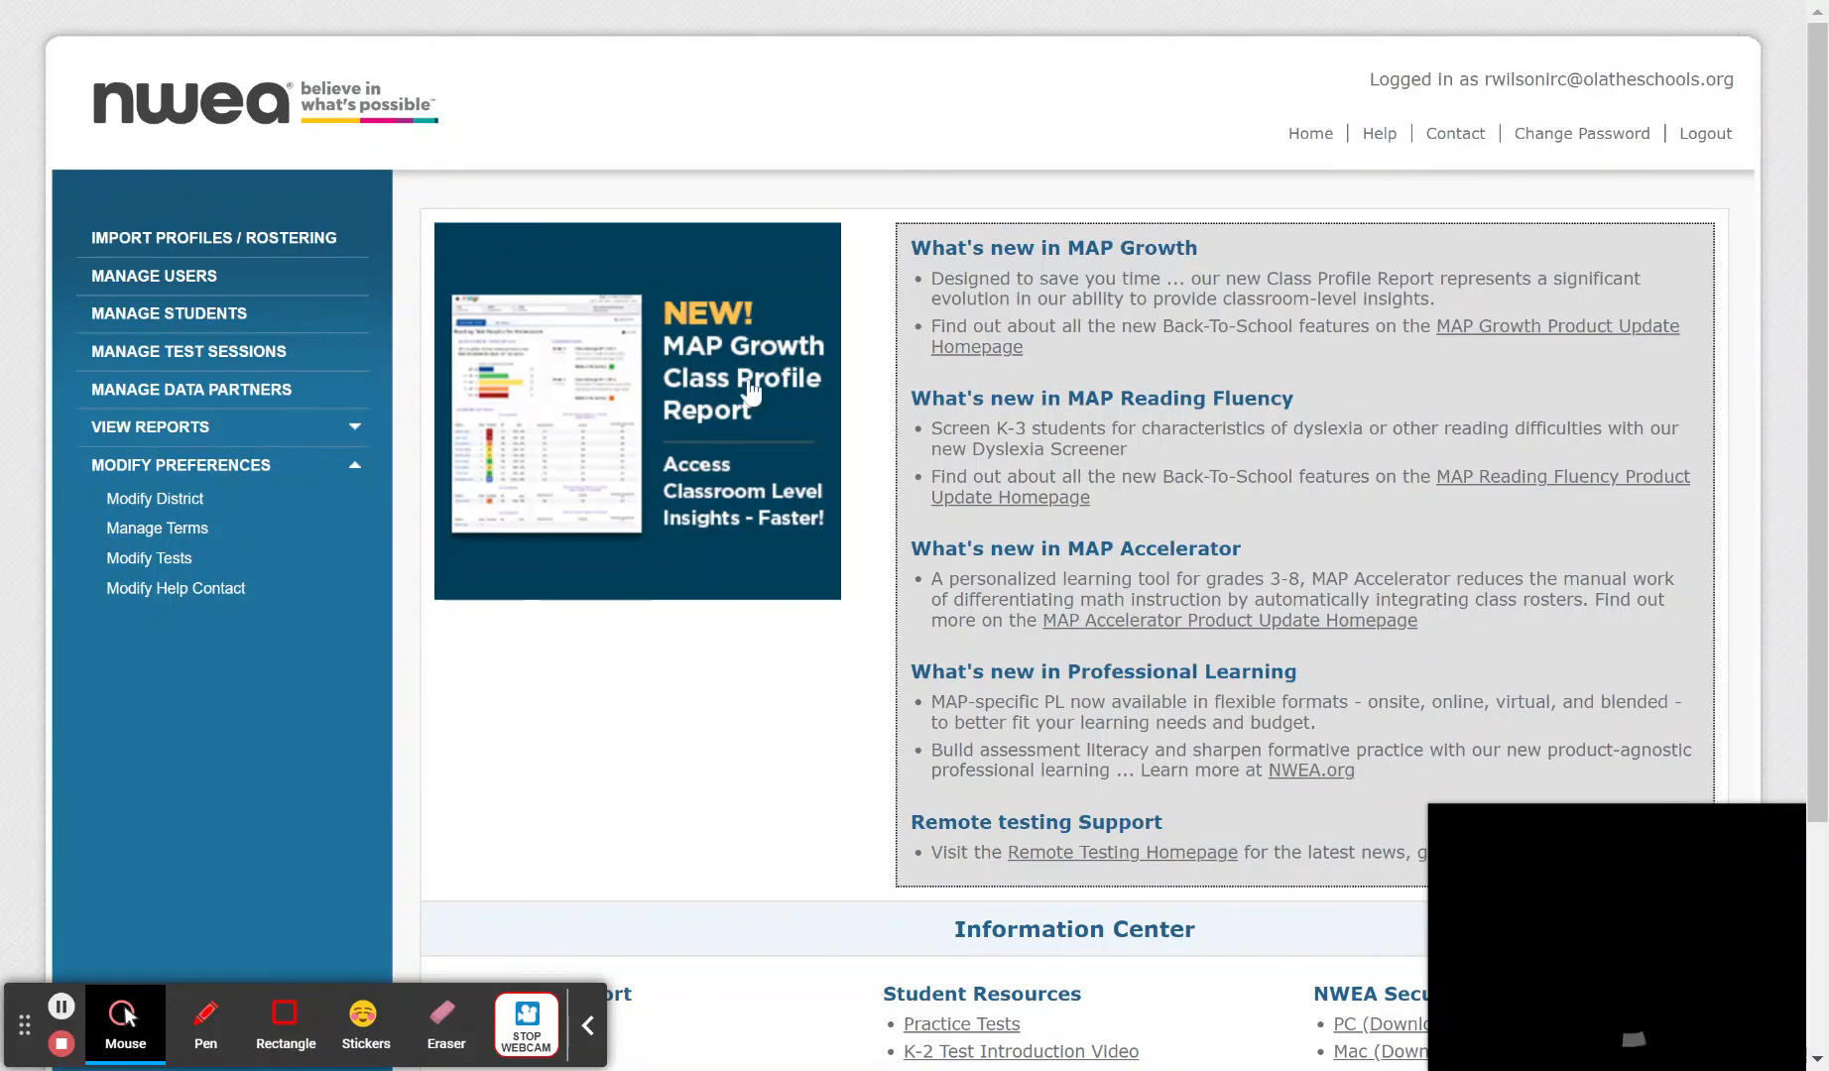
left_click(151, 361)
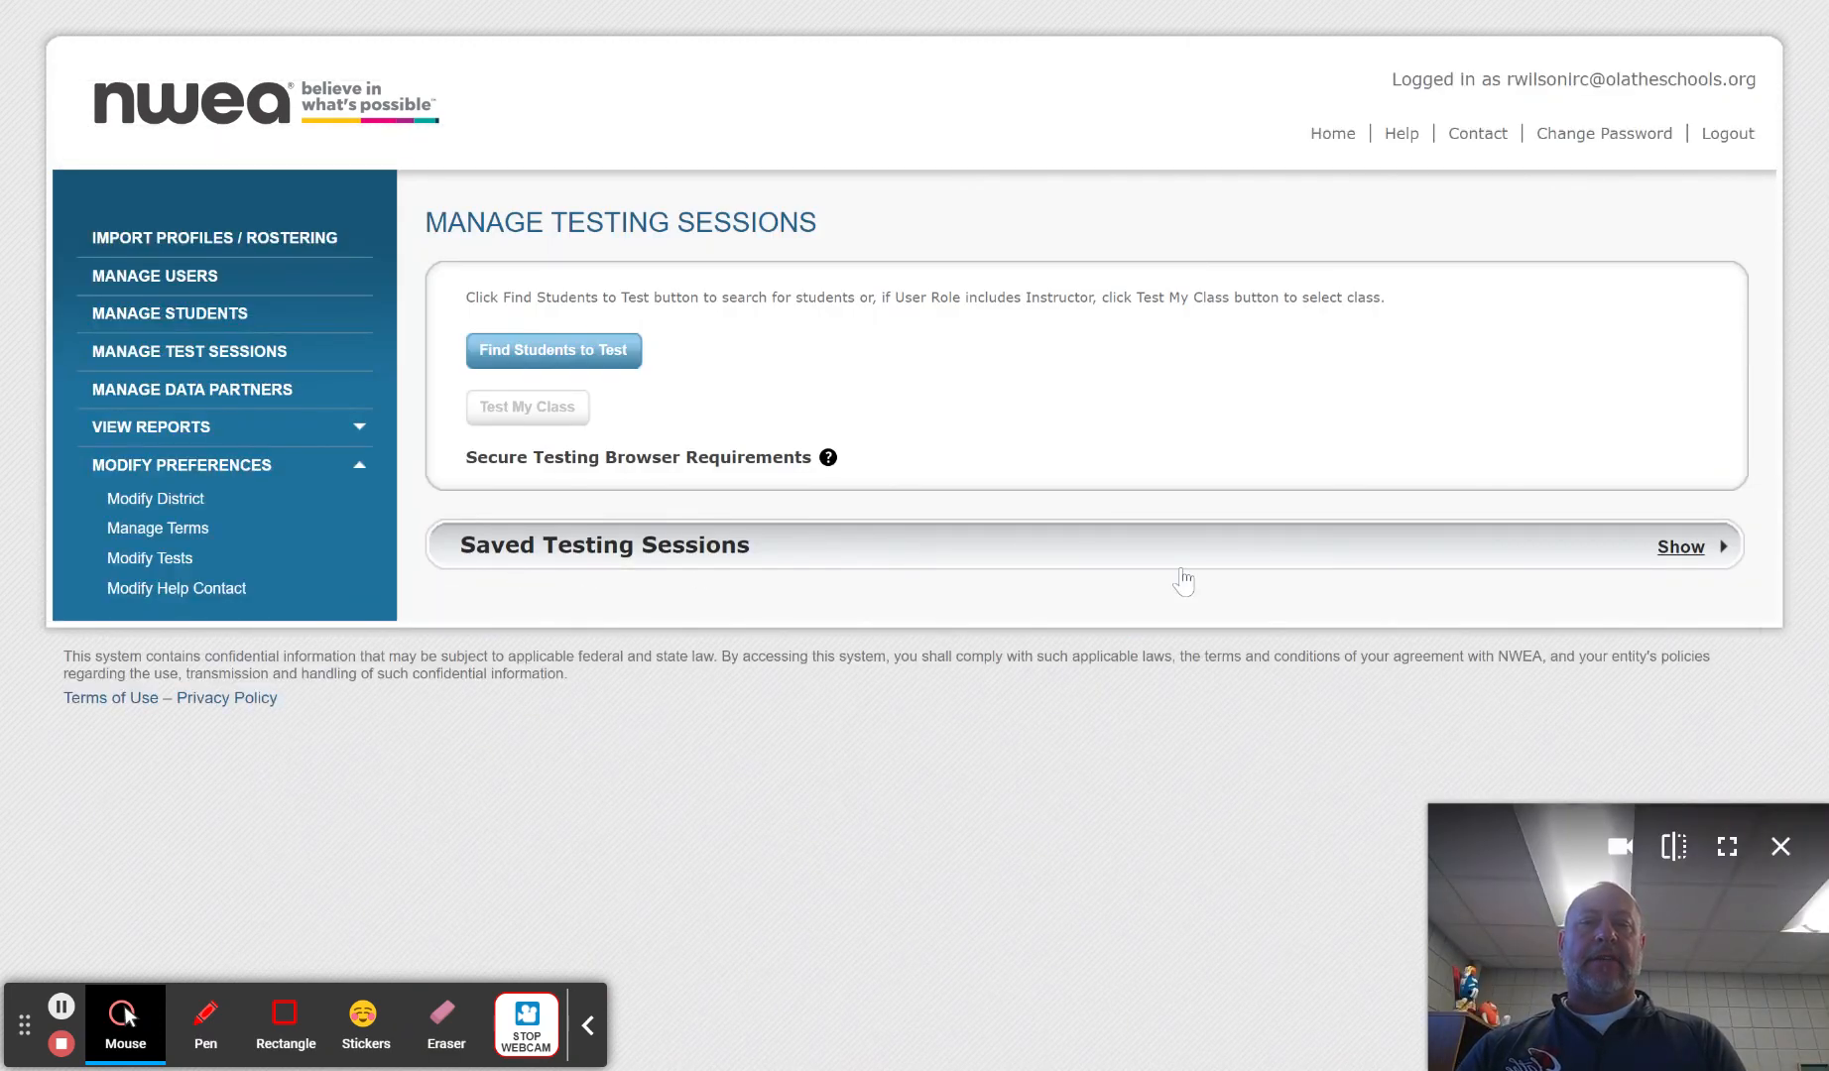
left_click(1684, 557)
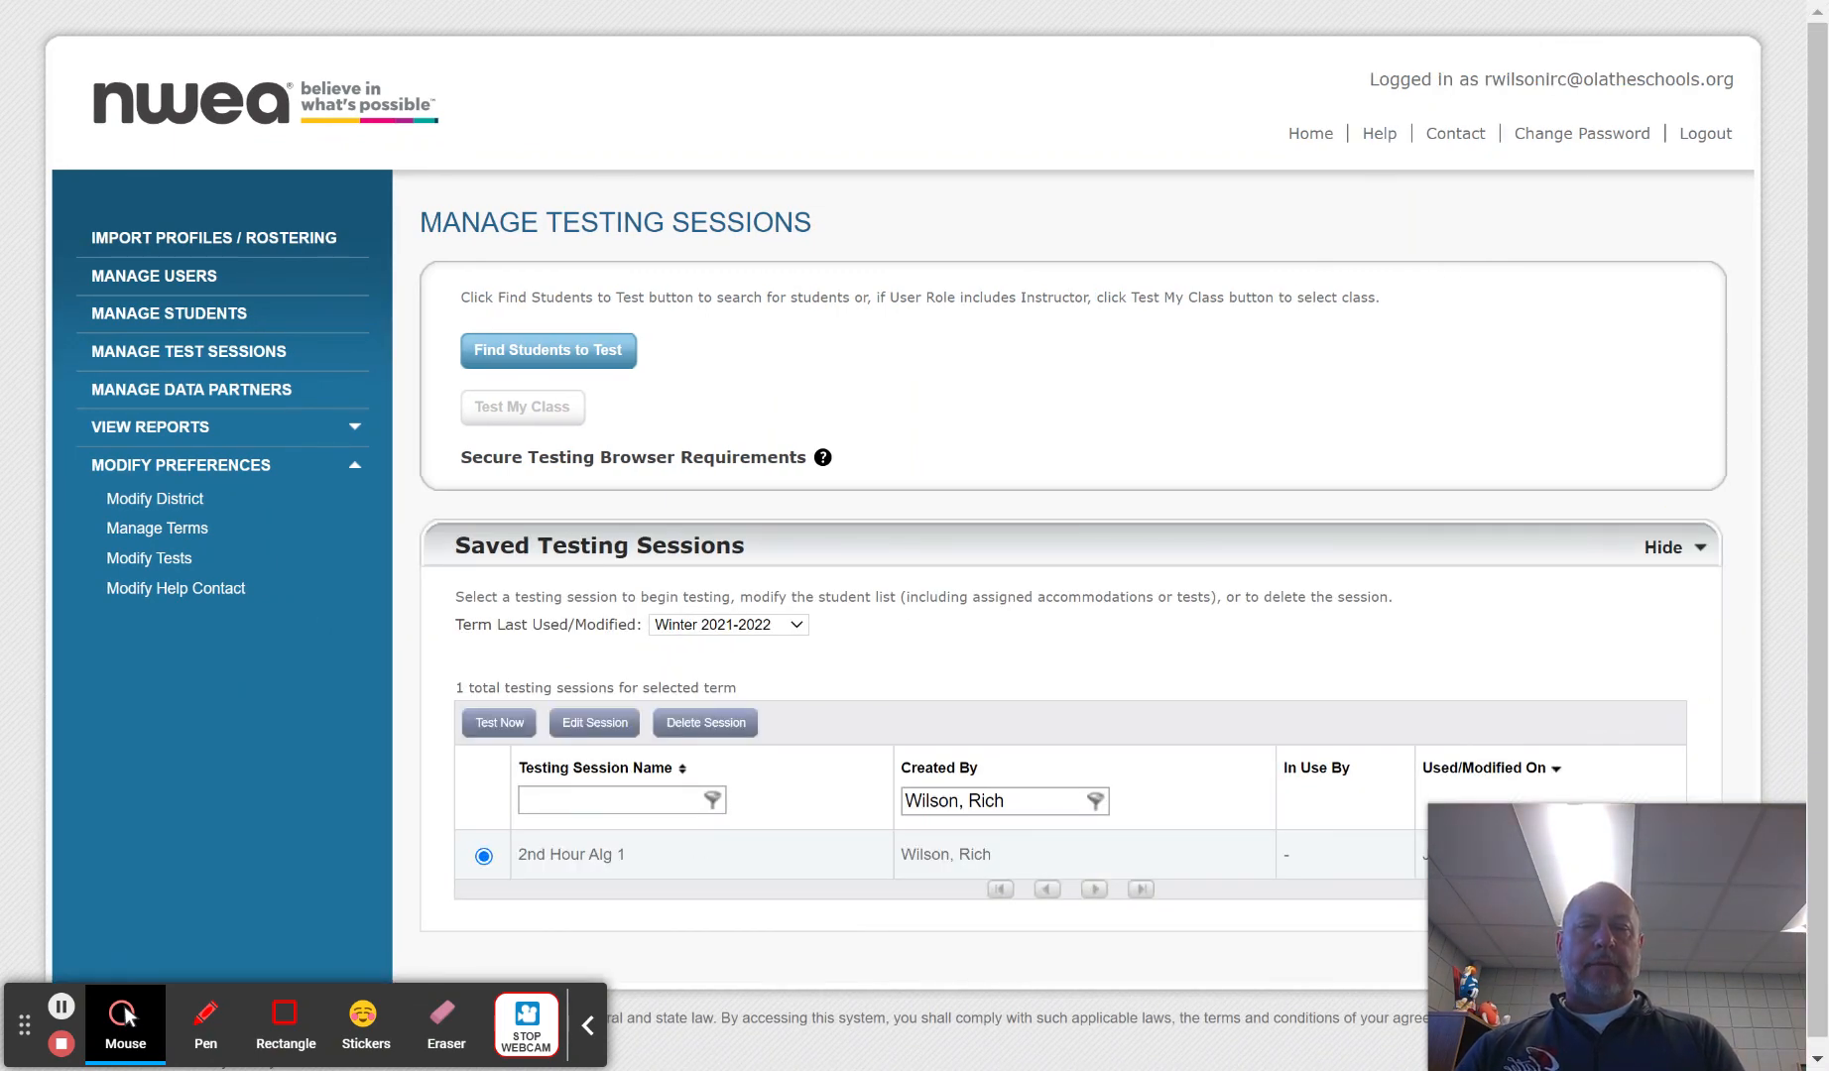
left_click(554, 803)
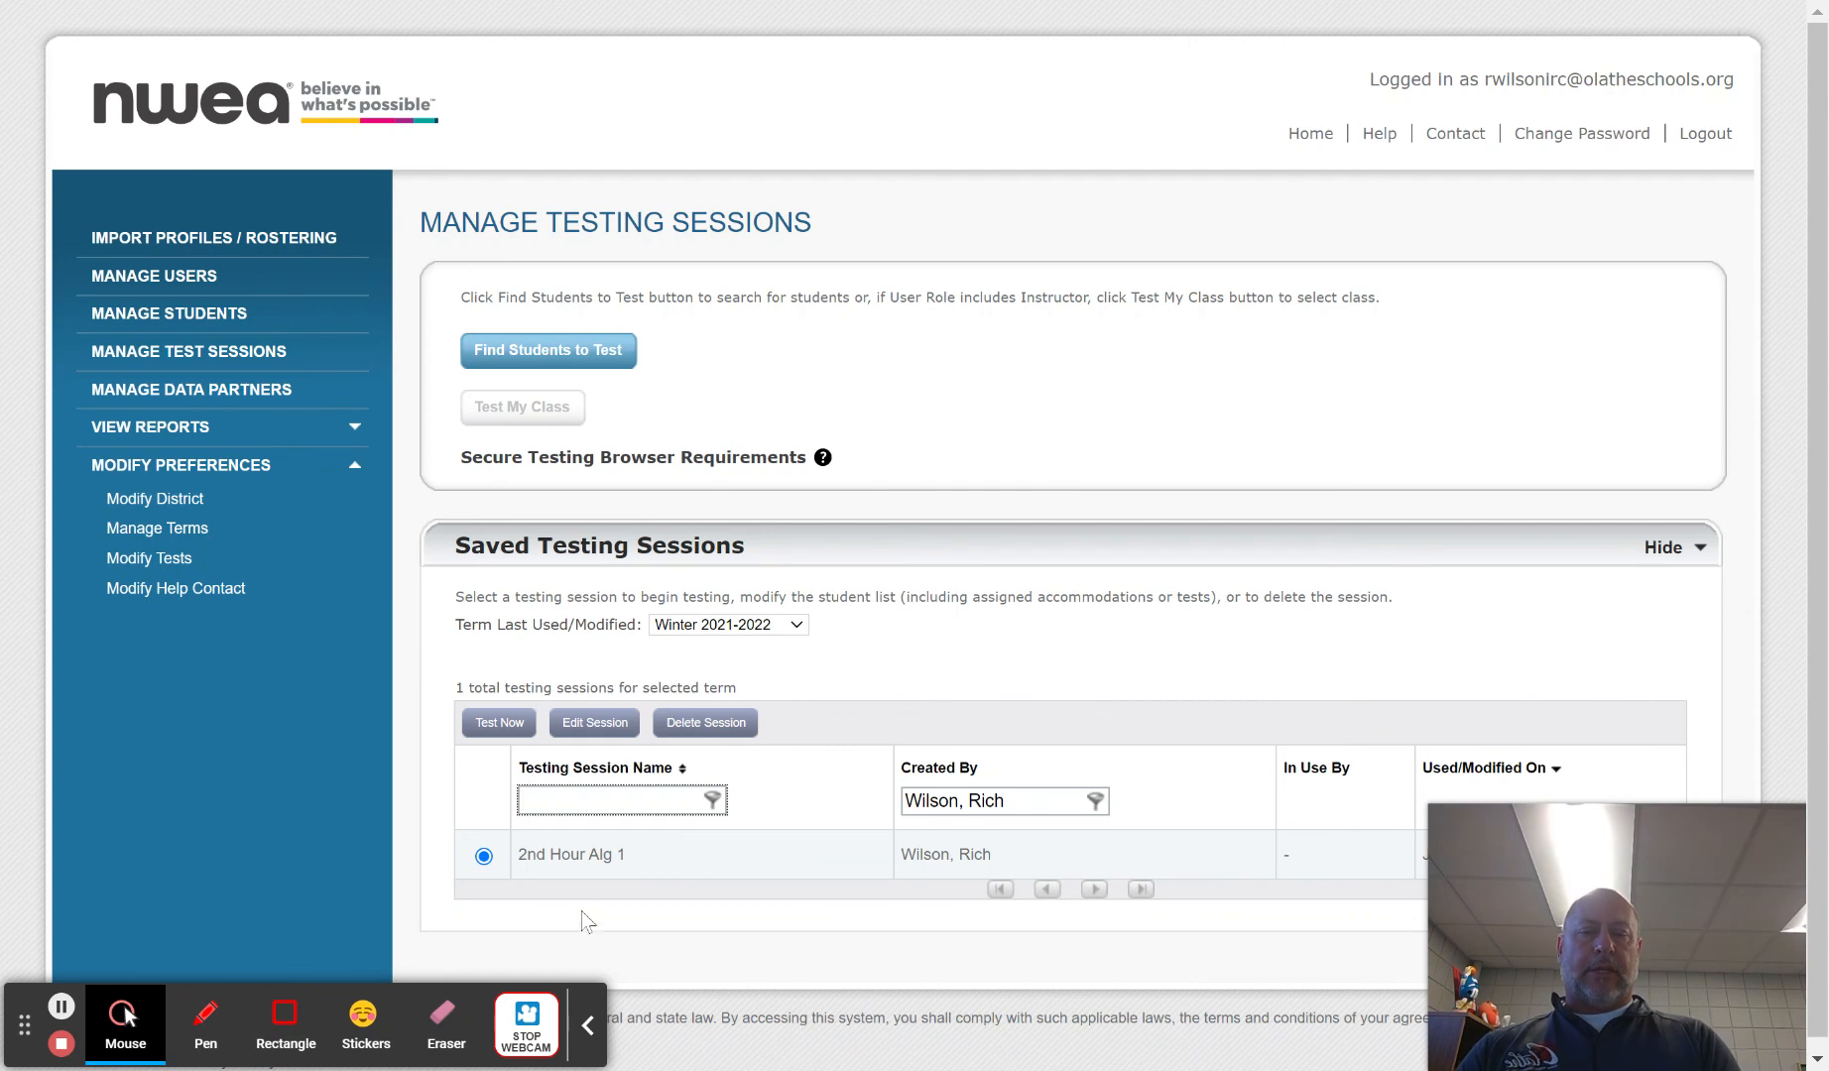
mouse_move(1524, 863)
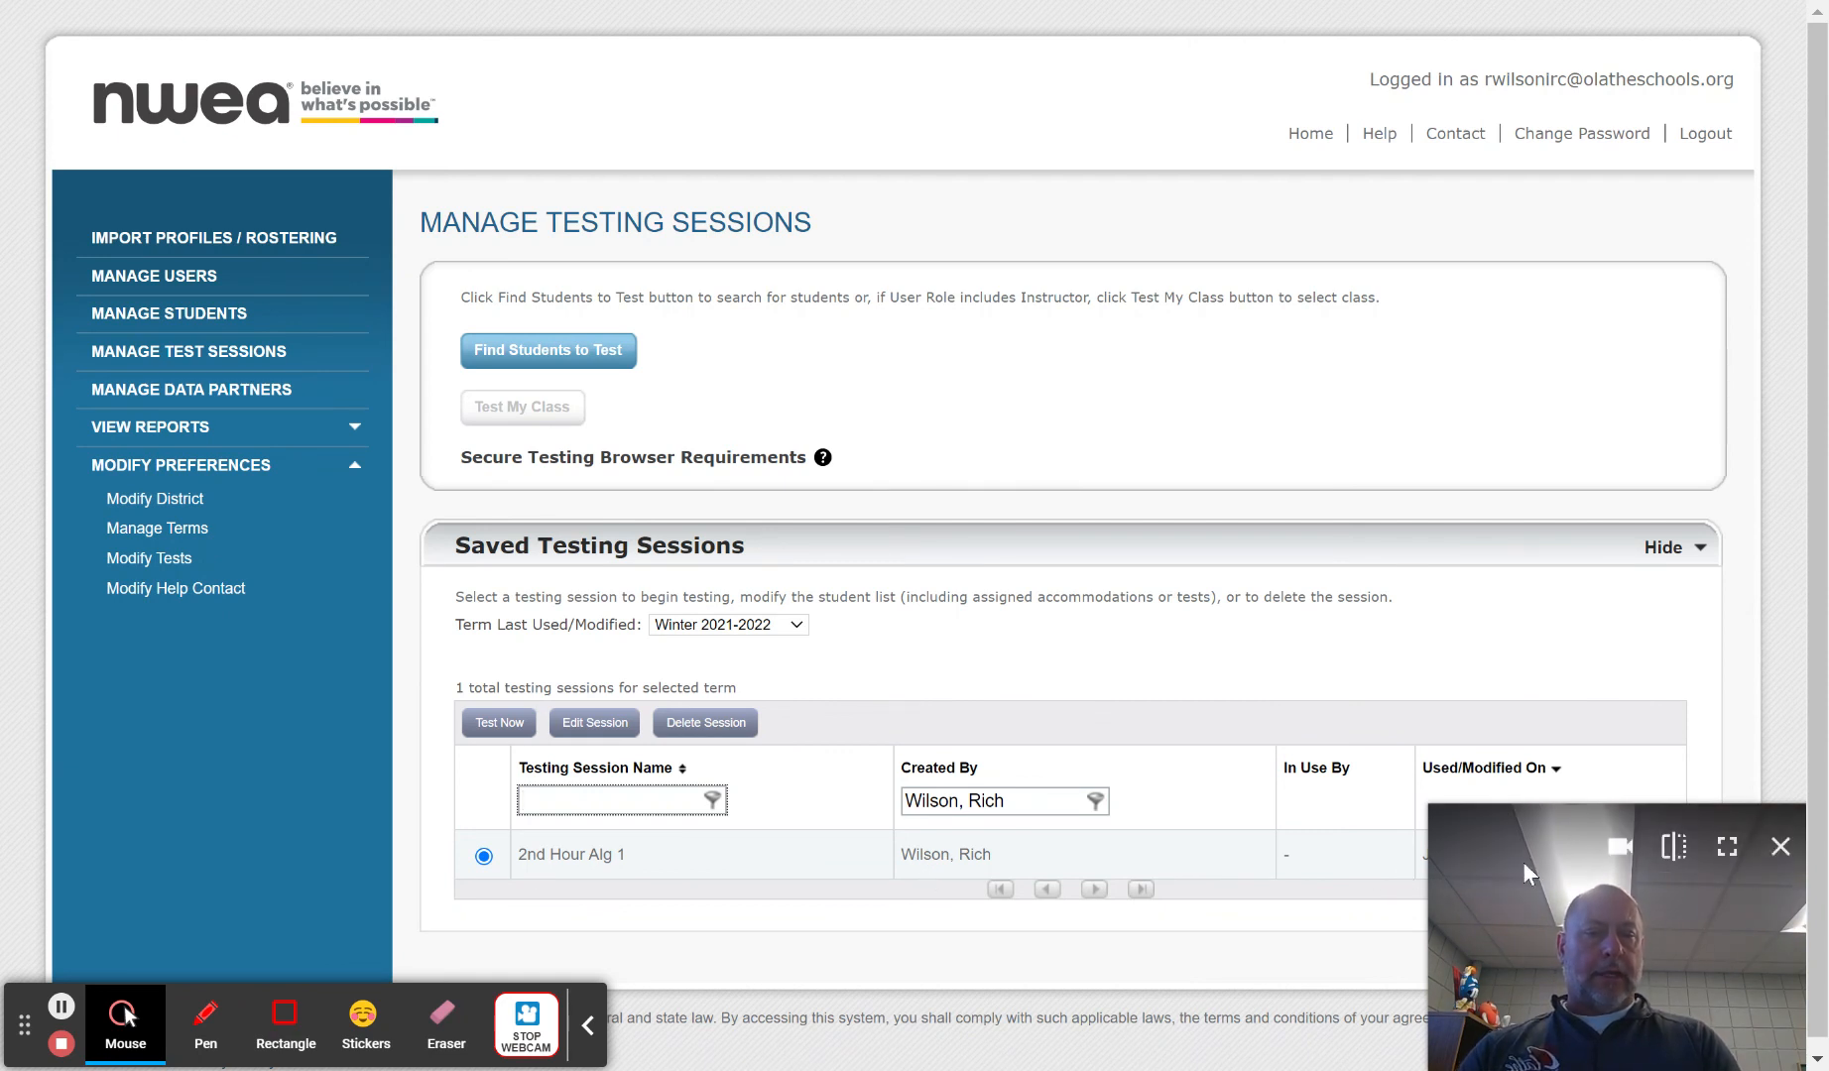